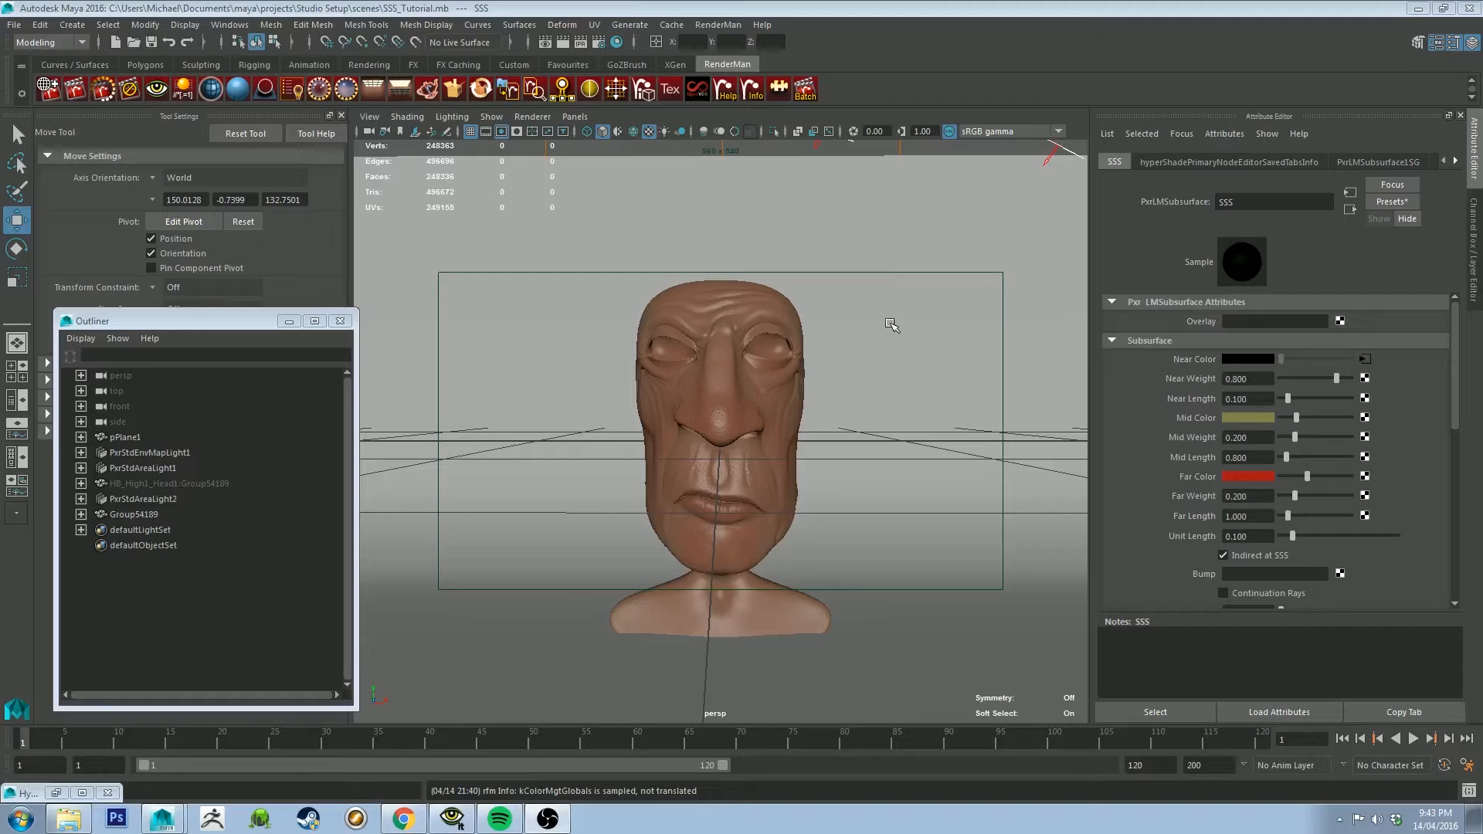
Examine the head model from the front, from the side and close up around the eyes and nose, leaving nothing selected.
{"action": "mouse_move", "coordinate": [888, 321]}
{"action": "left_mouse_down", "text": "alt"}
{"action": "mouse_move", "coordinate": [762, 350]}
{"action": "mouse_move", "coordinate": [781, 374]}
{"action": "mouse_move", "coordinate": [829, 376]}
{"action": "mouse_move", "coordinate": [965, 317]}
{"action": "mouse_move", "coordinate": [894, 324]}
{"action": "left_mouse_up", "text": "alt"}
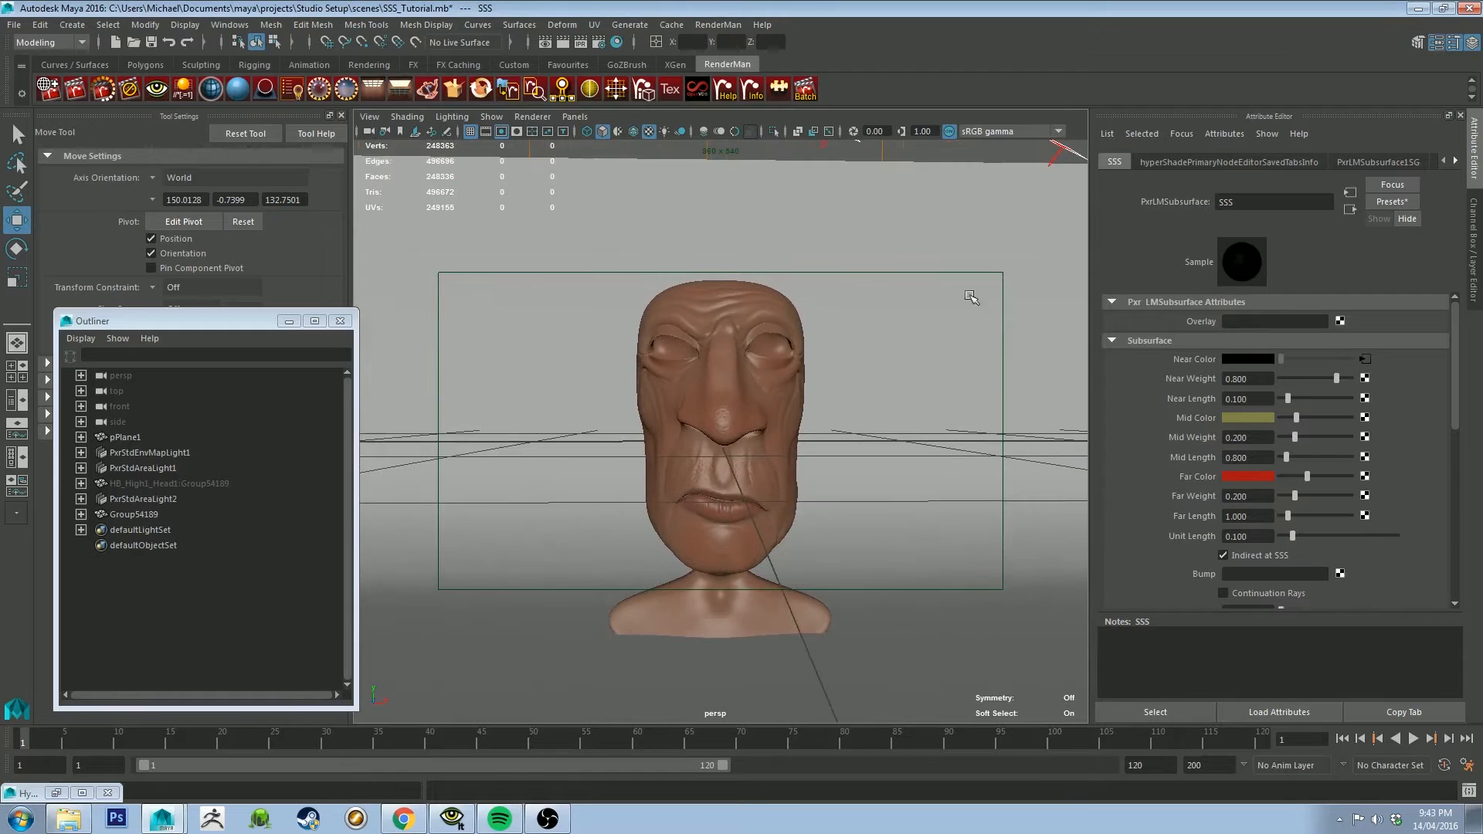
{"action": "left_click_drag", "start_coordinate": [923, 304], "coordinate": [881, 394], "text": "alt"}
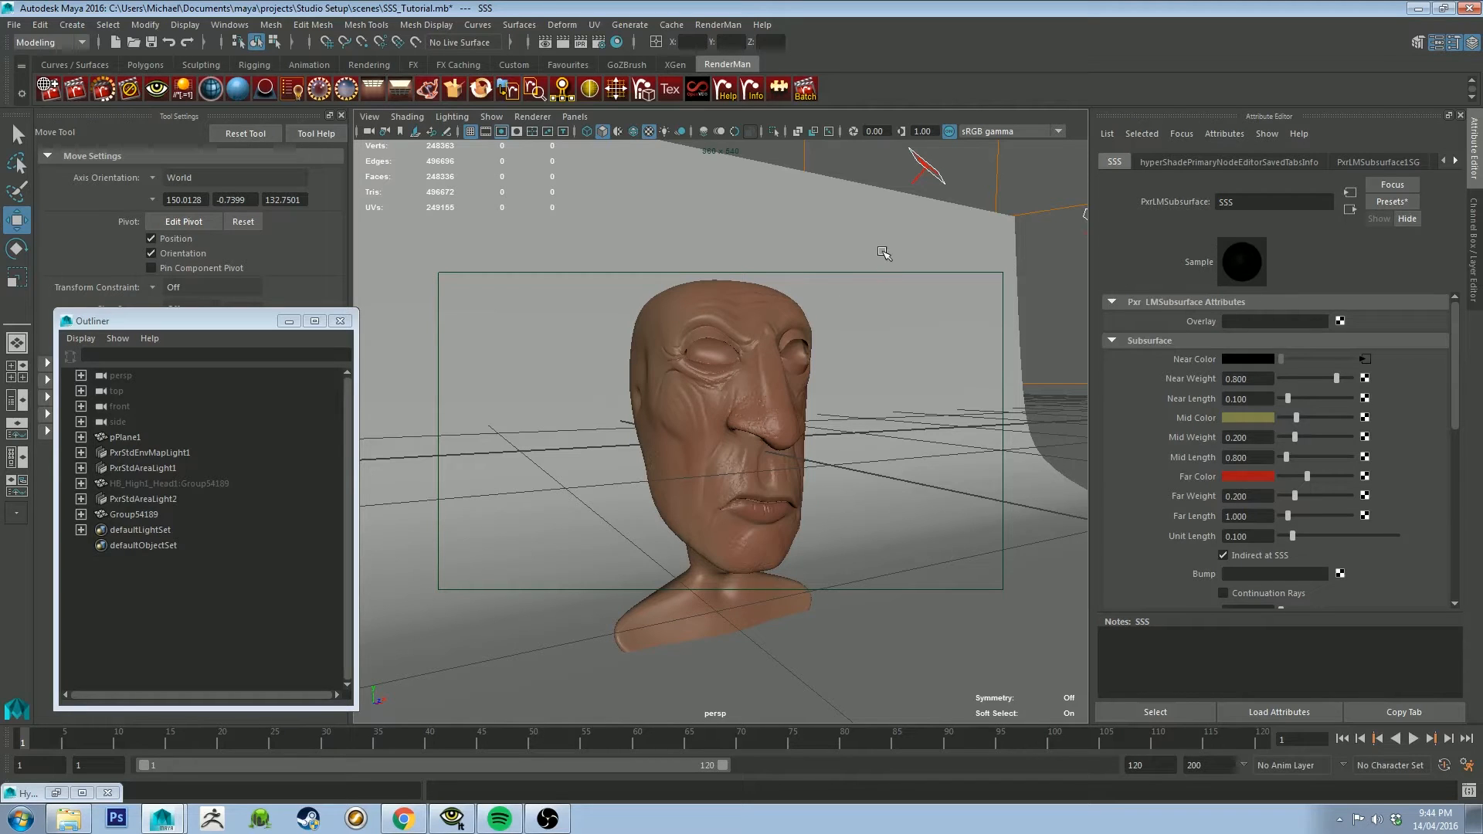
{"action": "left_click", "coordinate": [899, 354]}
{"action": "left_click", "coordinate": [1049, 260]}
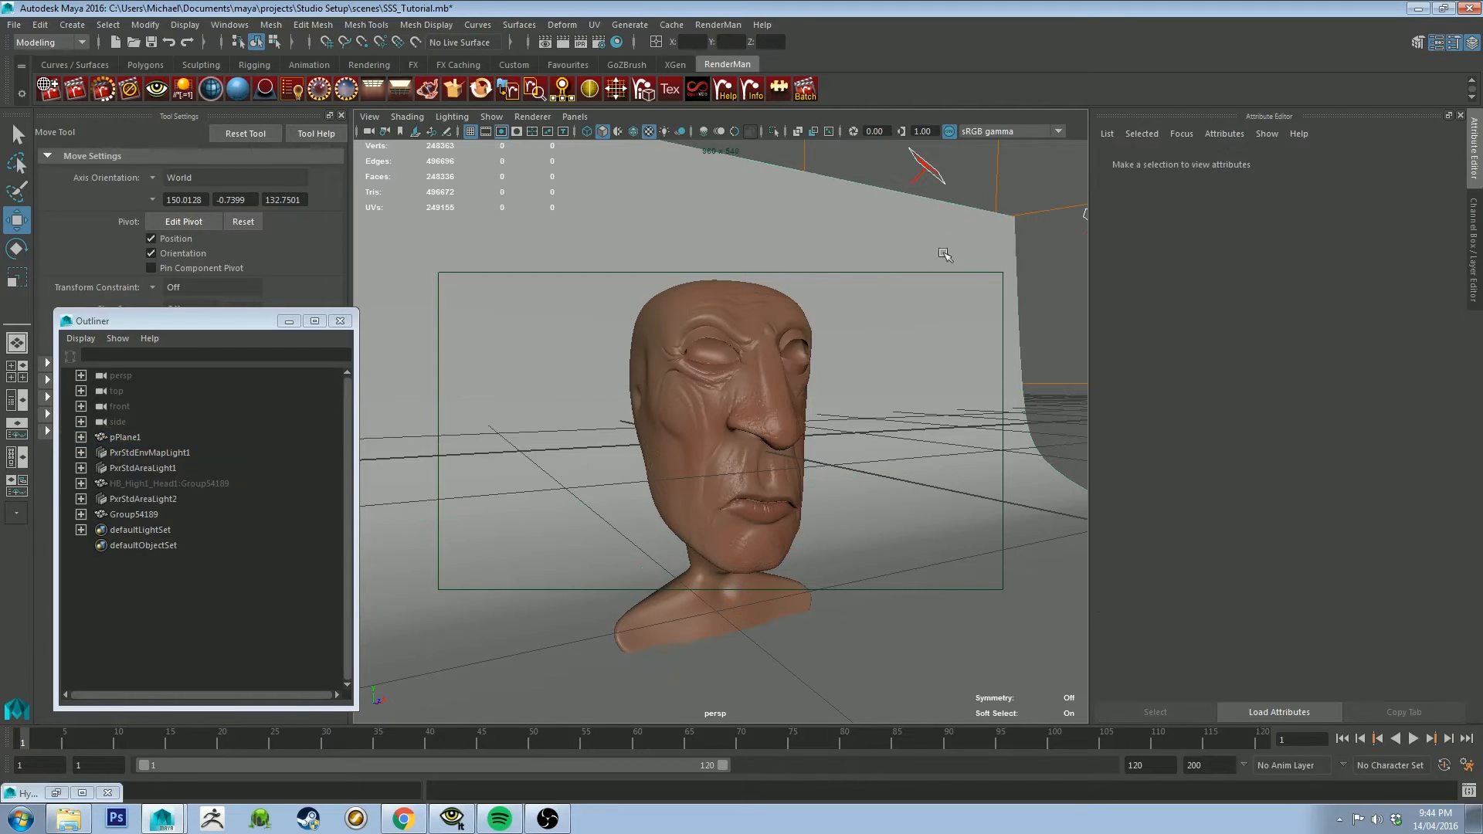
{"action": "left_click_drag", "start_coordinate": [920, 238], "coordinate": [771, 212], "text": "alt"}
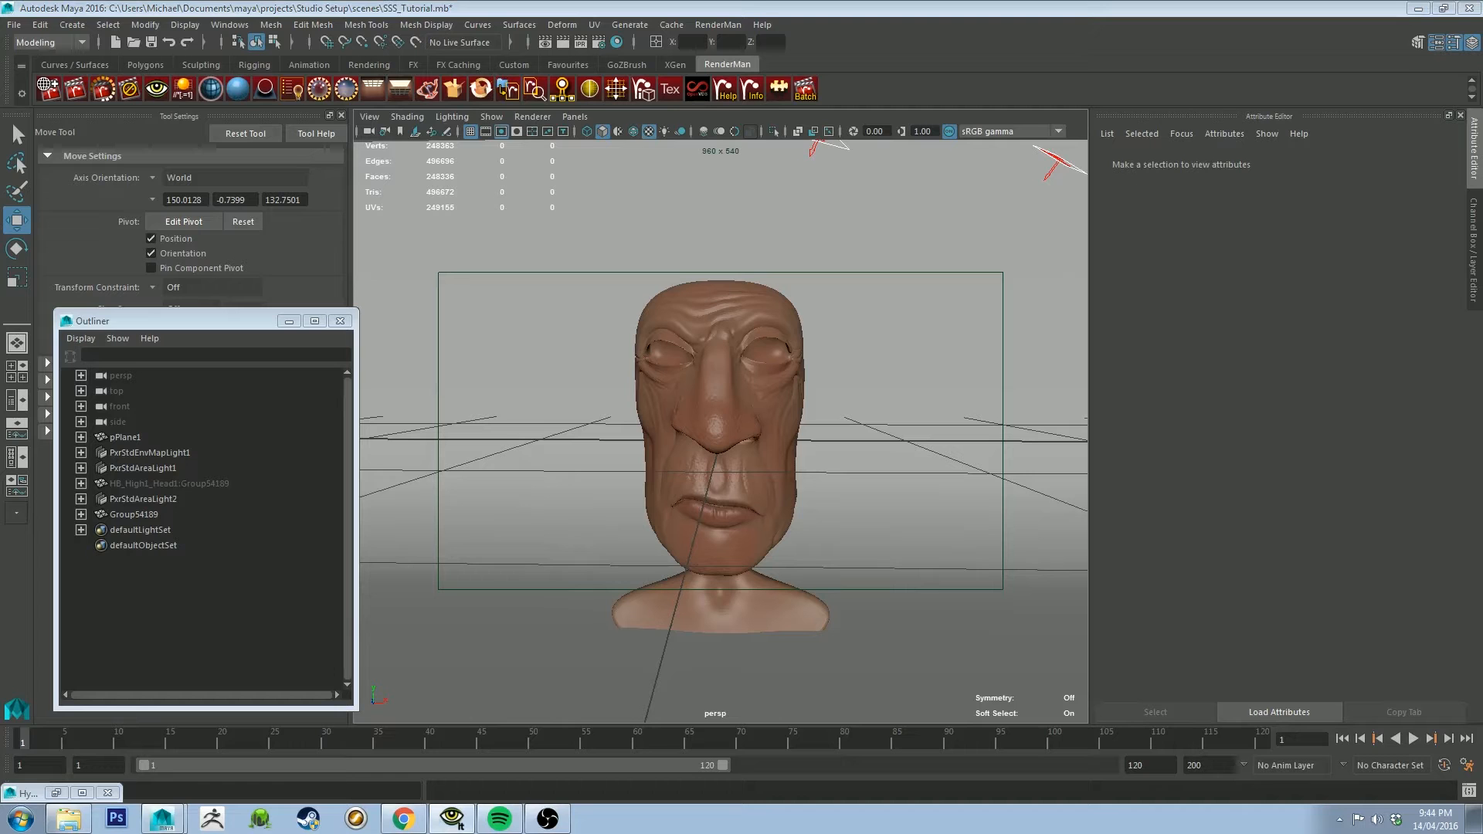
{"action": "left_click_drag", "start_coordinate": [643, 362], "coordinate": [711, 358], "text": "alt"}
{"action": "right_click_drag", "start_coordinate": [711, 358], "coordinate": [776, 333], "text": "alt"}
{"action": "left_click_drag", "start_coordinate": [777, 332], "coordinate": [815, 350], "text": "alt"}
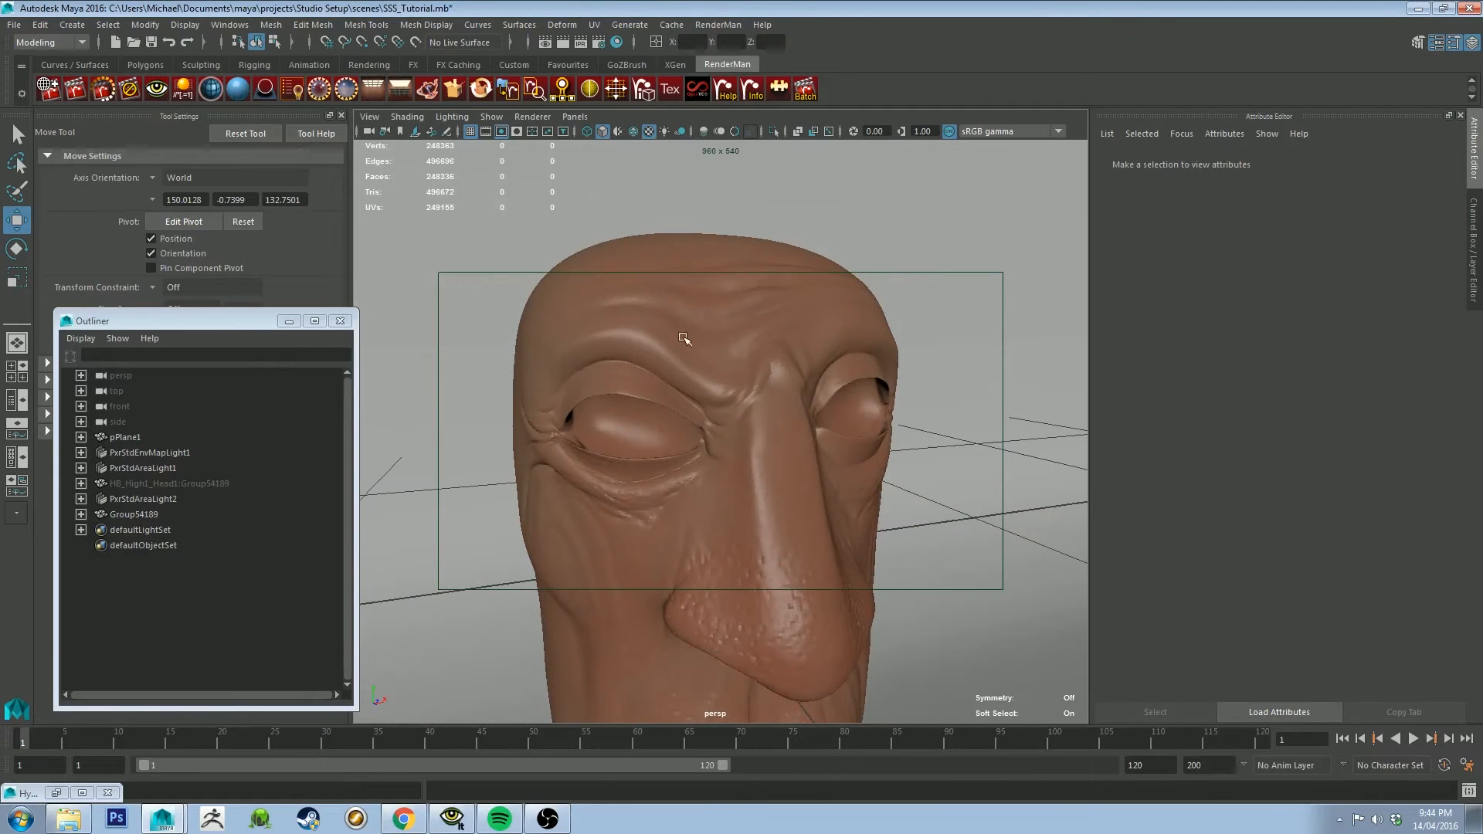
{"action": "left_click_drag", "start_coordinate": [663, 329], "coordinate": [771, 337], "text": "alt"}
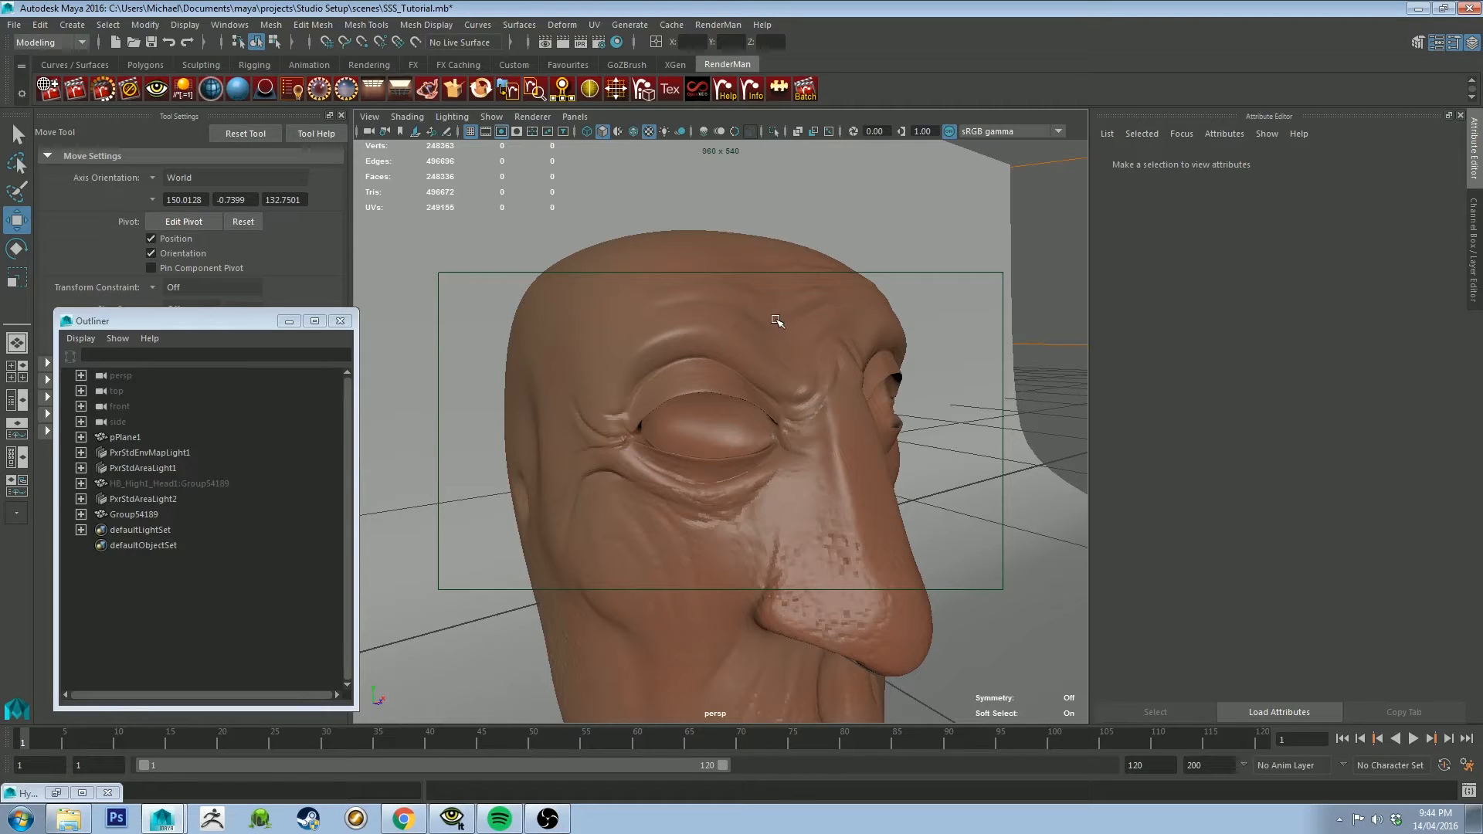
{"action": "left_click_drag", "start_coordinate": [777, 322], "coordinate": [857, 360], "text": "alt"}
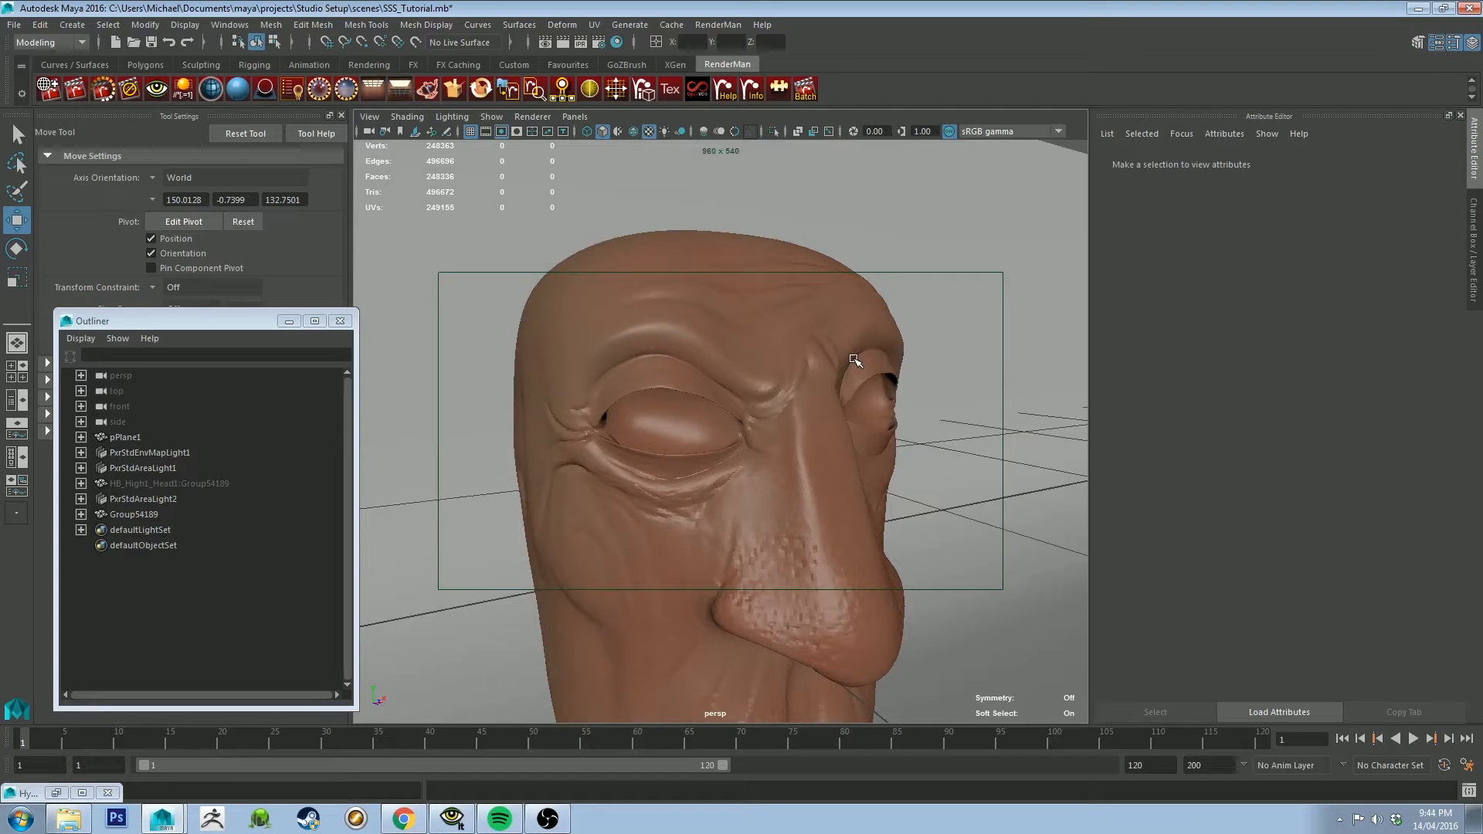
{"action": "left_click", "coordinate": [869, 341]}
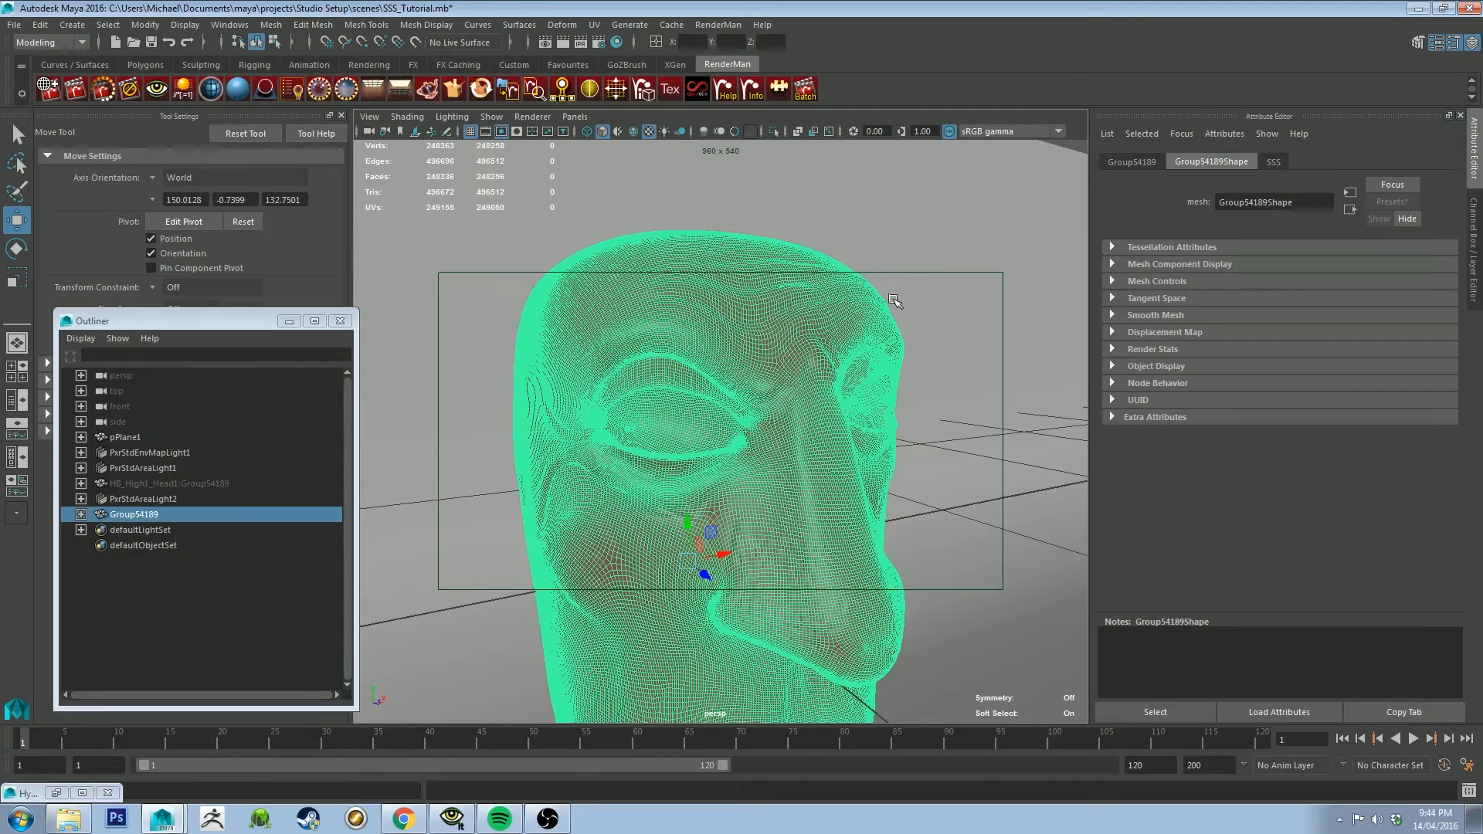
{"action": "left_click", "coordinate": [1076, 147]}
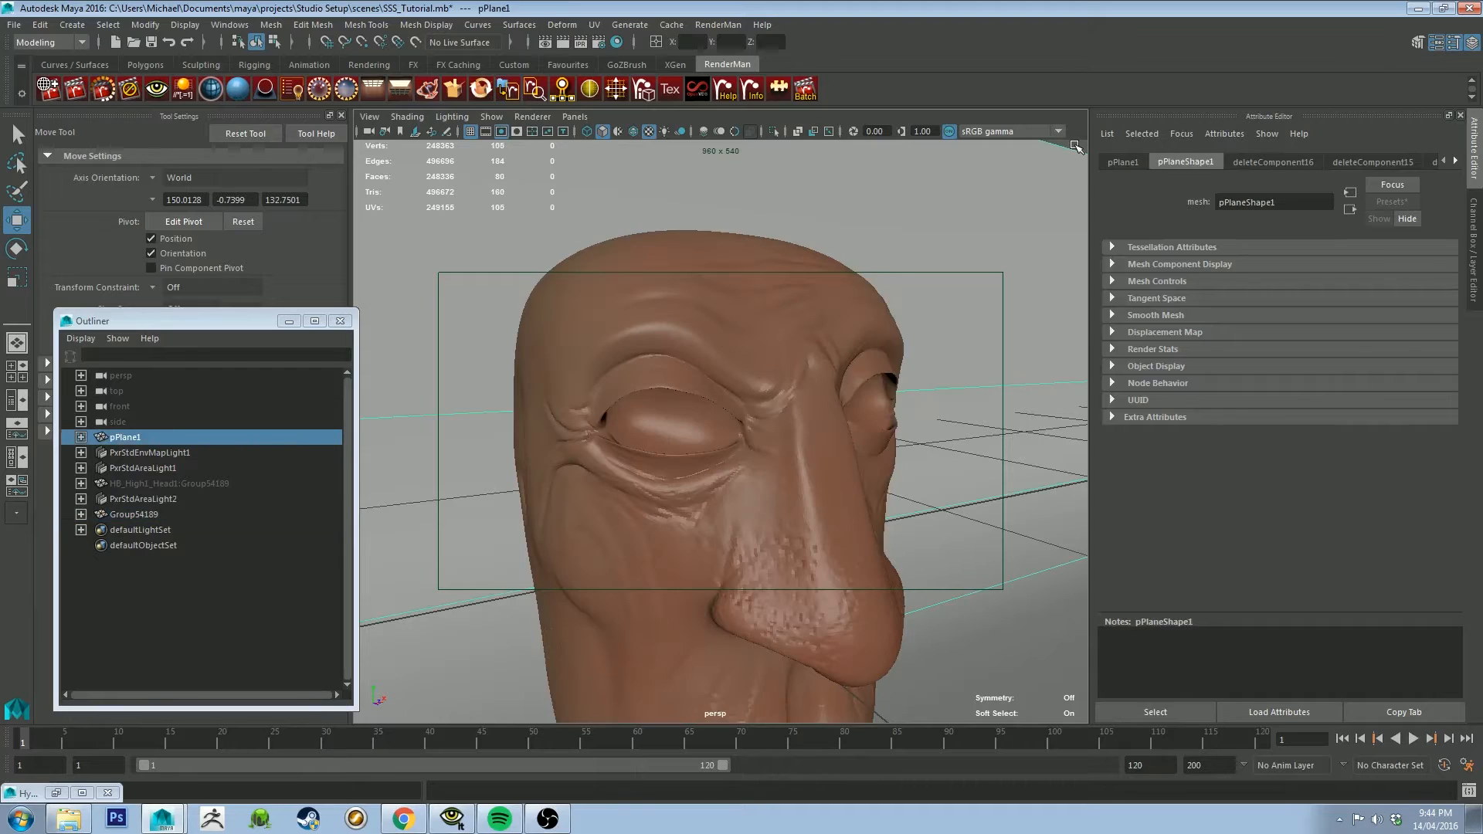
{"action": "left_click", "coordinate": [1076, 146]}
{"action": "left_click_drag", "start_coordinate": [979, 212], "coordinate": [896, 340], "text": "alt"}
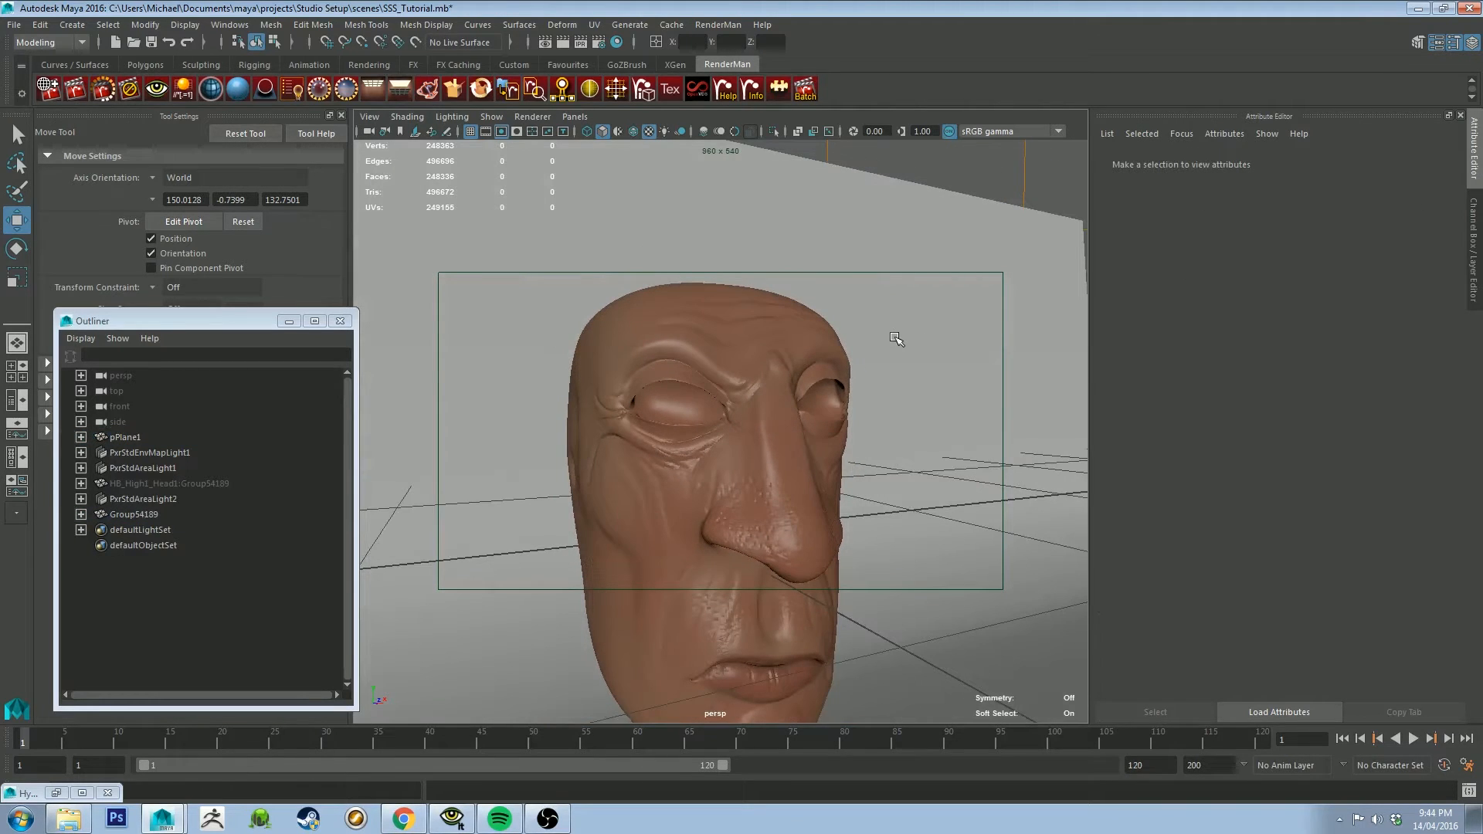
{"action": "left_click_drag", "start_coordinate": [896, 340], "coordinate": [808, 457], "text": "alt"}
{"action": "right_click_drag", "start_coordinate": [808, 457], "coordinate": [769, 432], "text": "alt"}
{"action": "left_click_drag", "start_coordinate": [768, 432], "coordinate": [773, 404], "text": "alt"}
{"action": "right_click_drag", "start_coordinate": [772, 404], "coordinate": [805, 416], "text": "alt"}
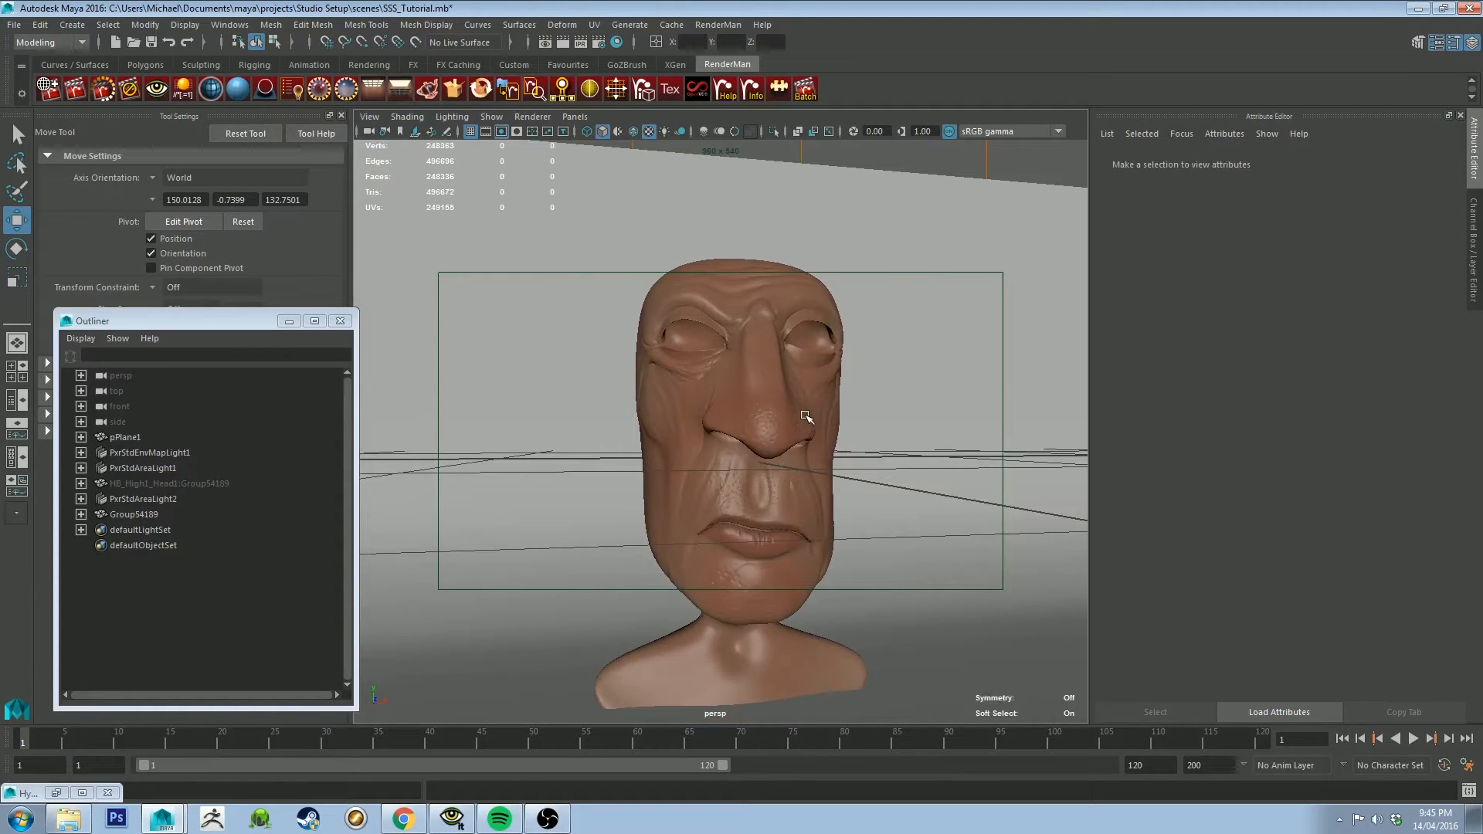
Bring up the render window and compare the three head renders in the catalog.
{"action": "left_click_drag", "start_coordinate": [1482, 142], "coordinate": [545, 110]}
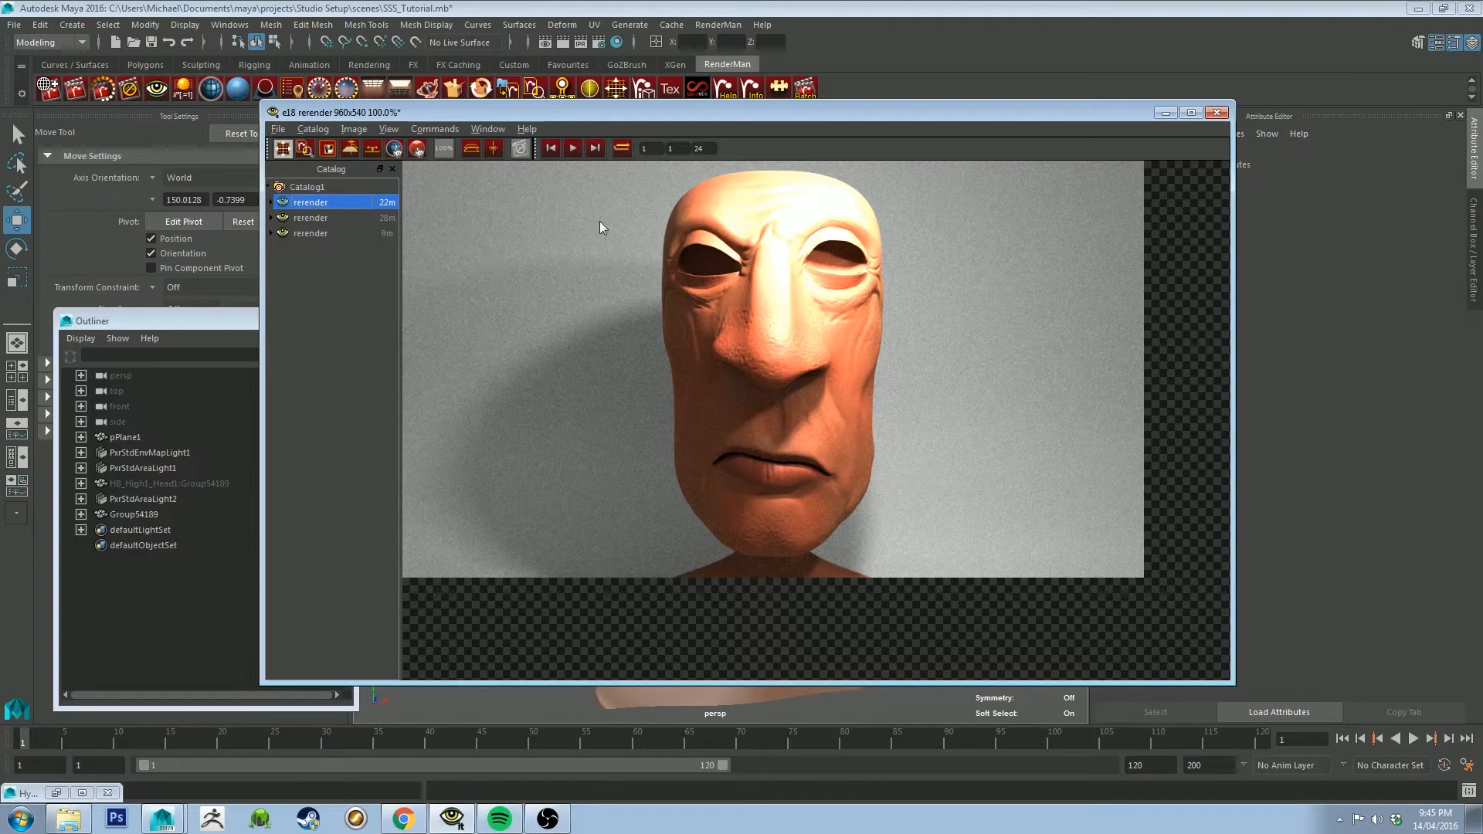
{"action": "left_click", "coordinate": [317, 217]}
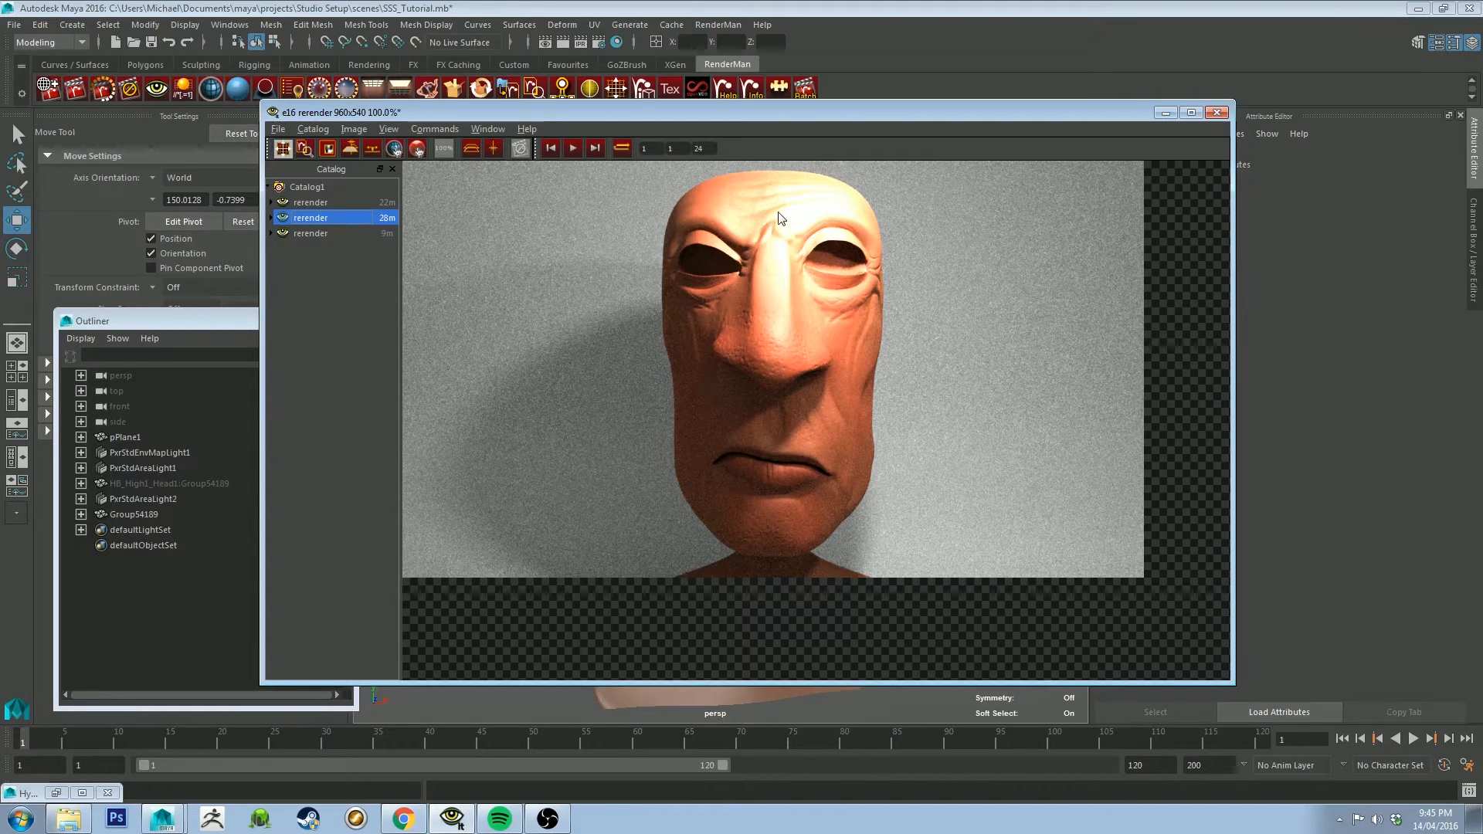
{"action": "left_click_drag", "start_coordinate": [697, 119], "coordinate": [941, 166]}
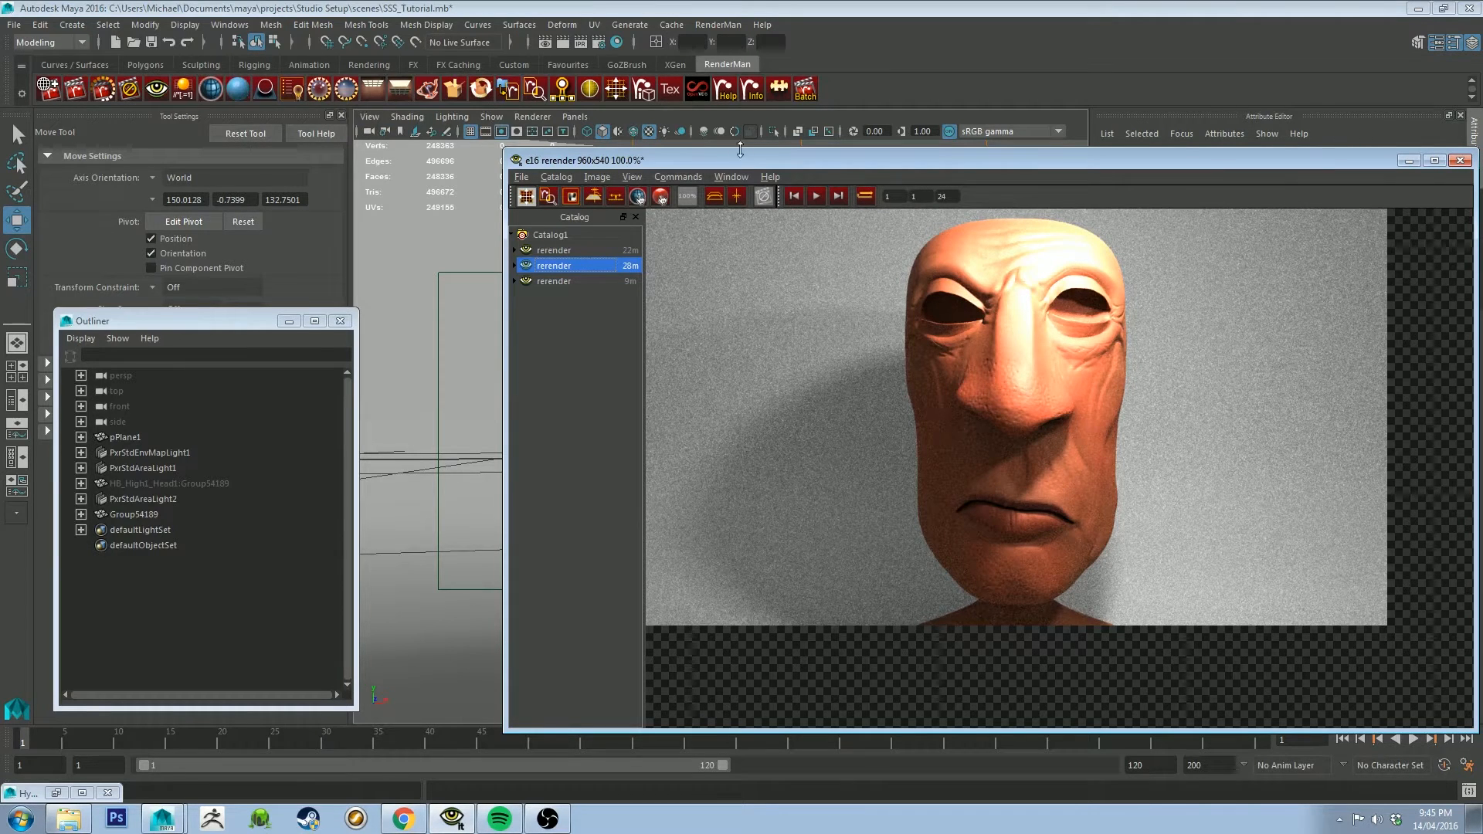
{"action": "left_click_drag", "start_coordinate": [745, 160], "coordinate": [518, 125]}
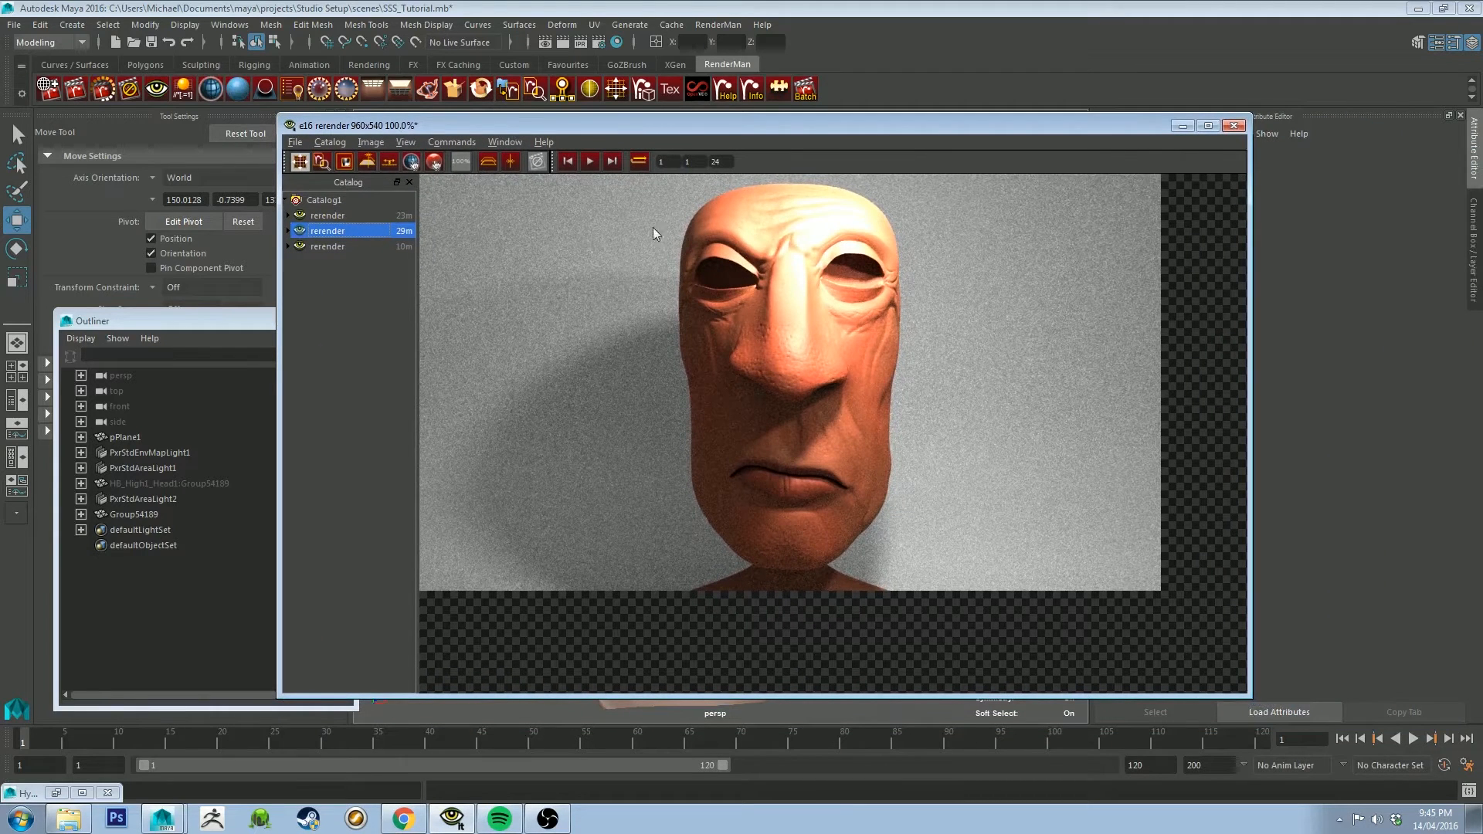
{"action": "left_click", "coordinate": [323, 214]}
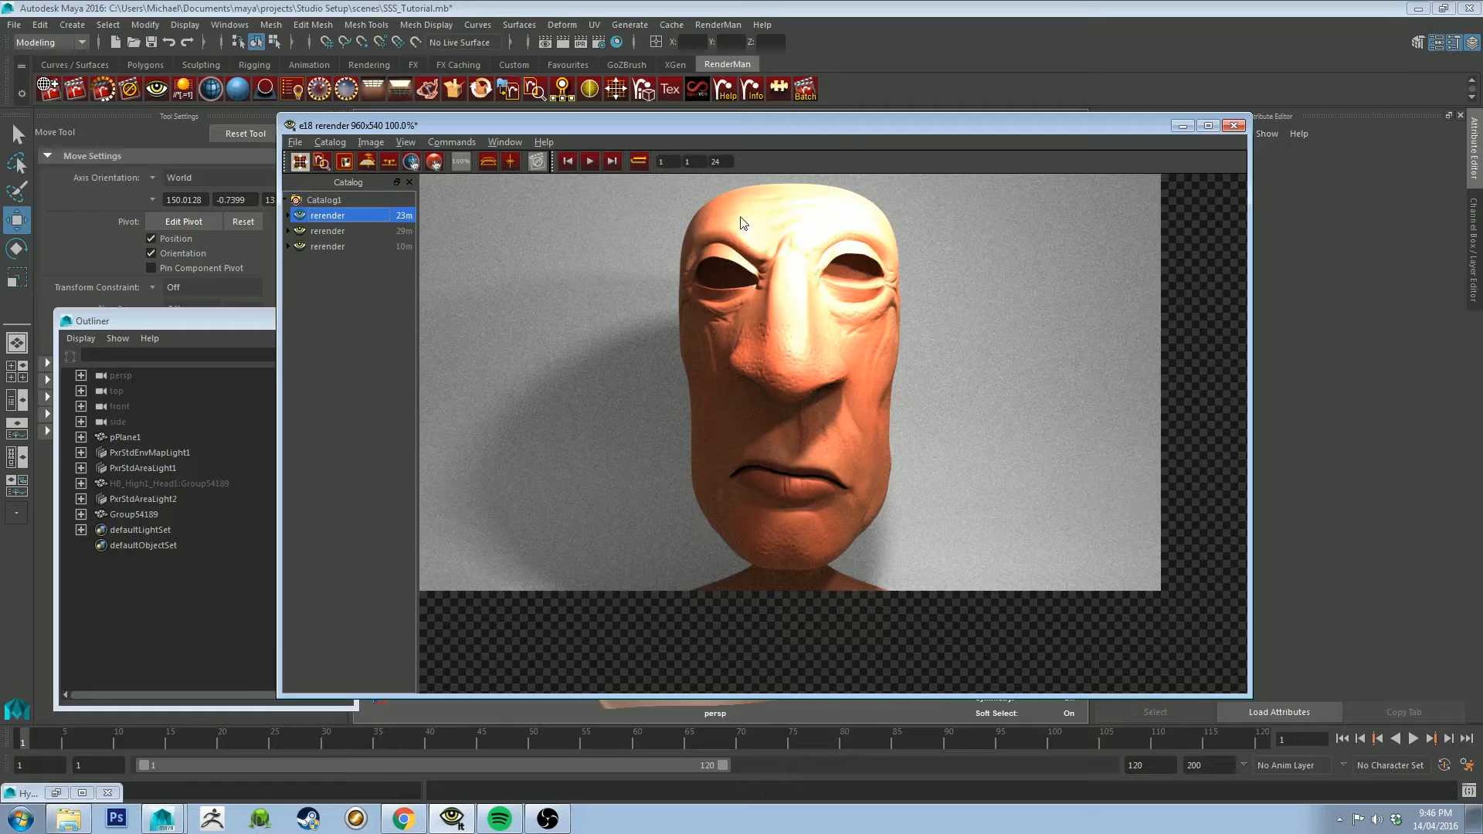
{"action": "left_click", "coordinate": [352, 230]}
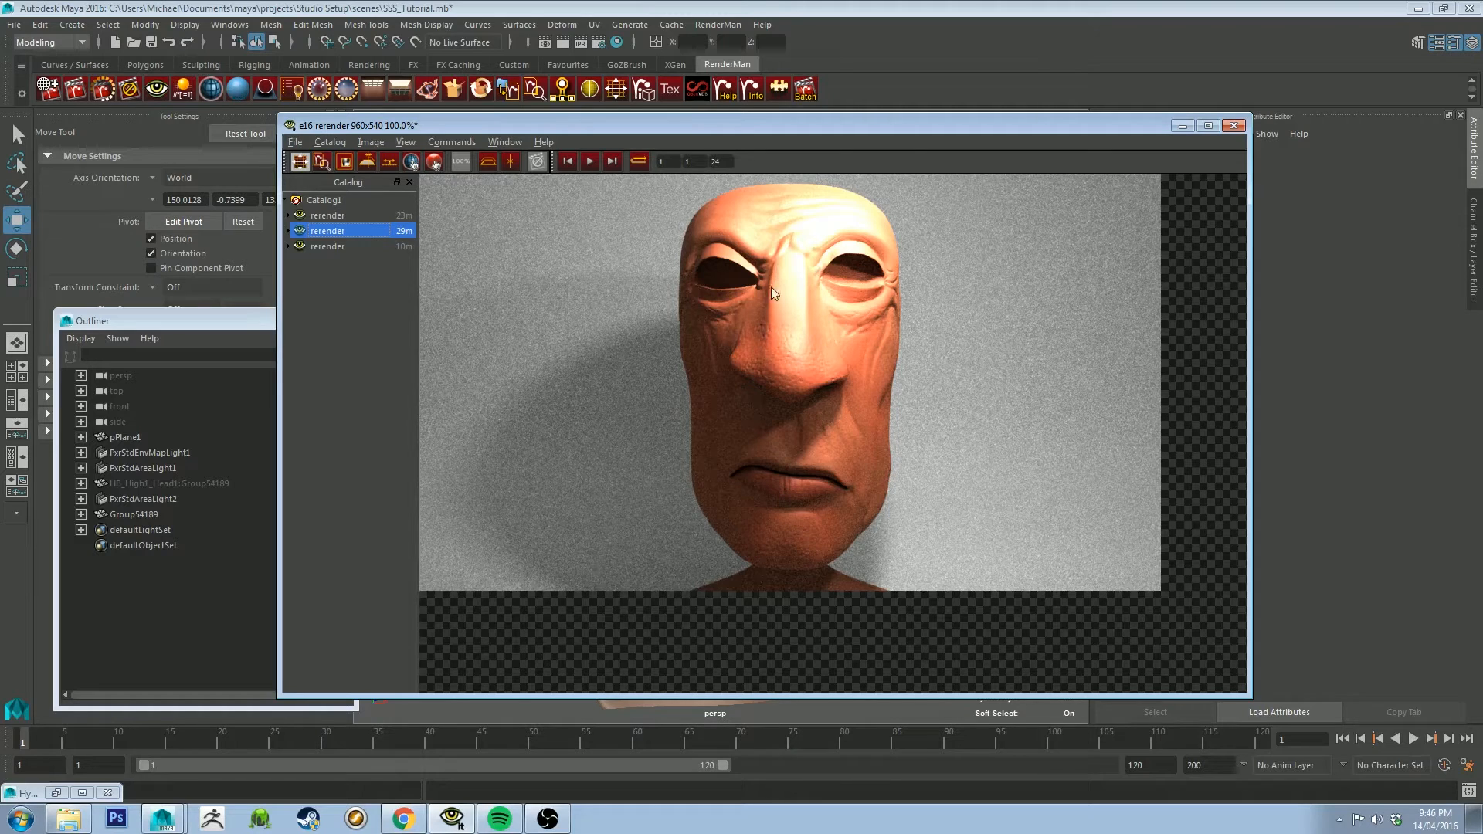
{"action": "left_click", "coordinate": [356, 246]}
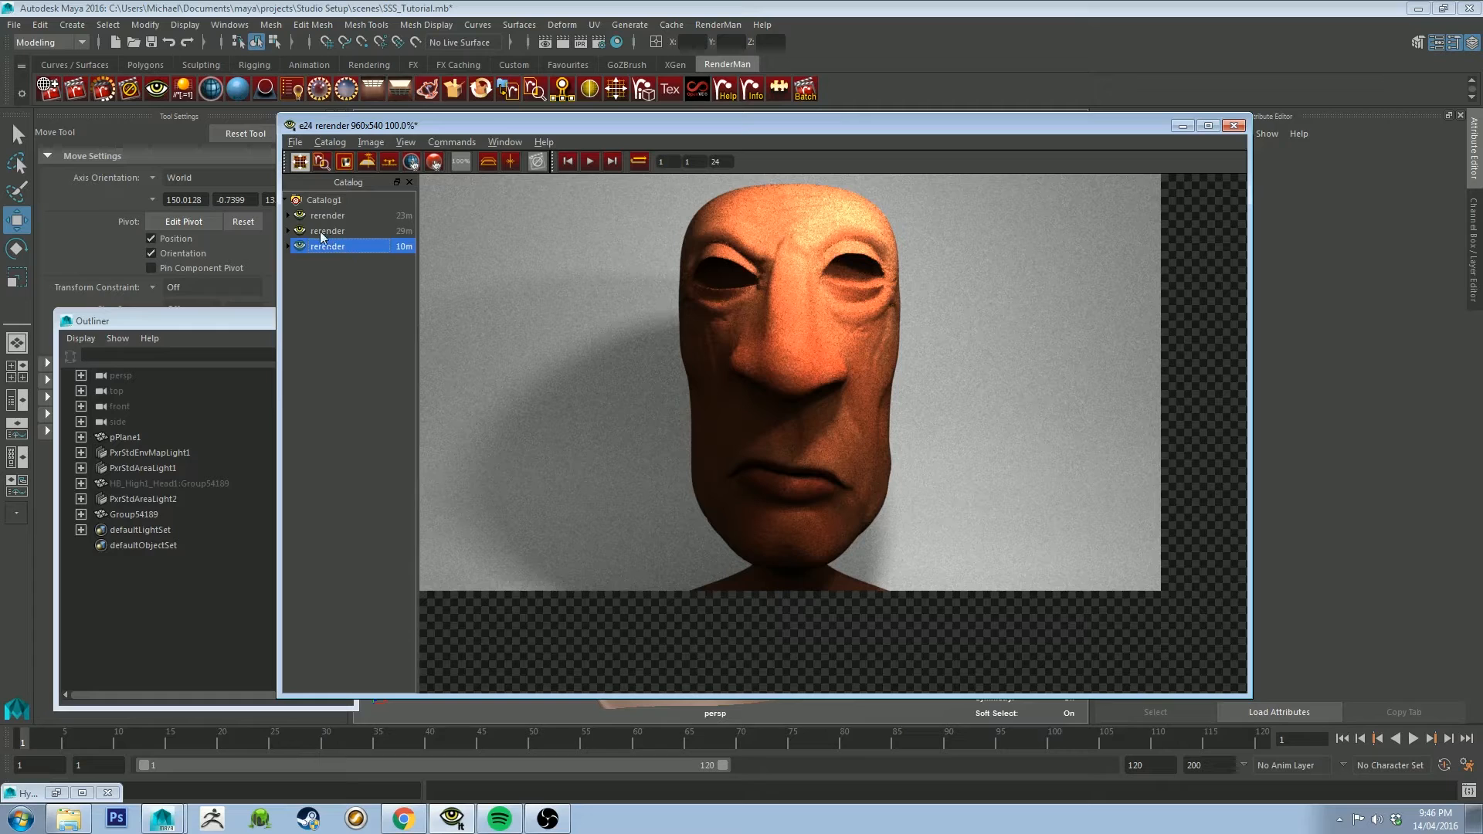
{"action": "mouse_move", "coordinate": [325, 216]}
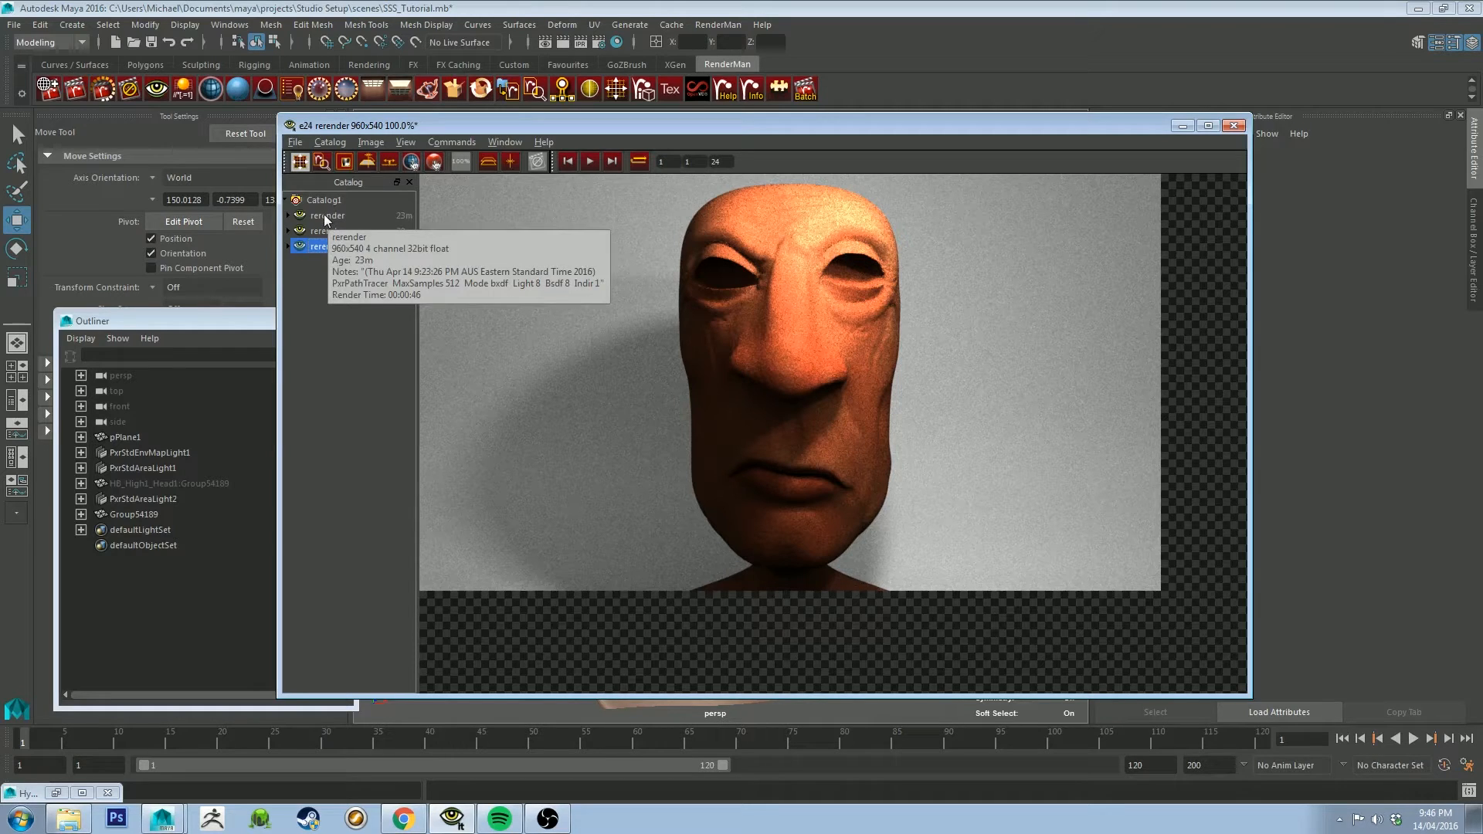
{"action": "left_click", "coordinate": [332, 232]}
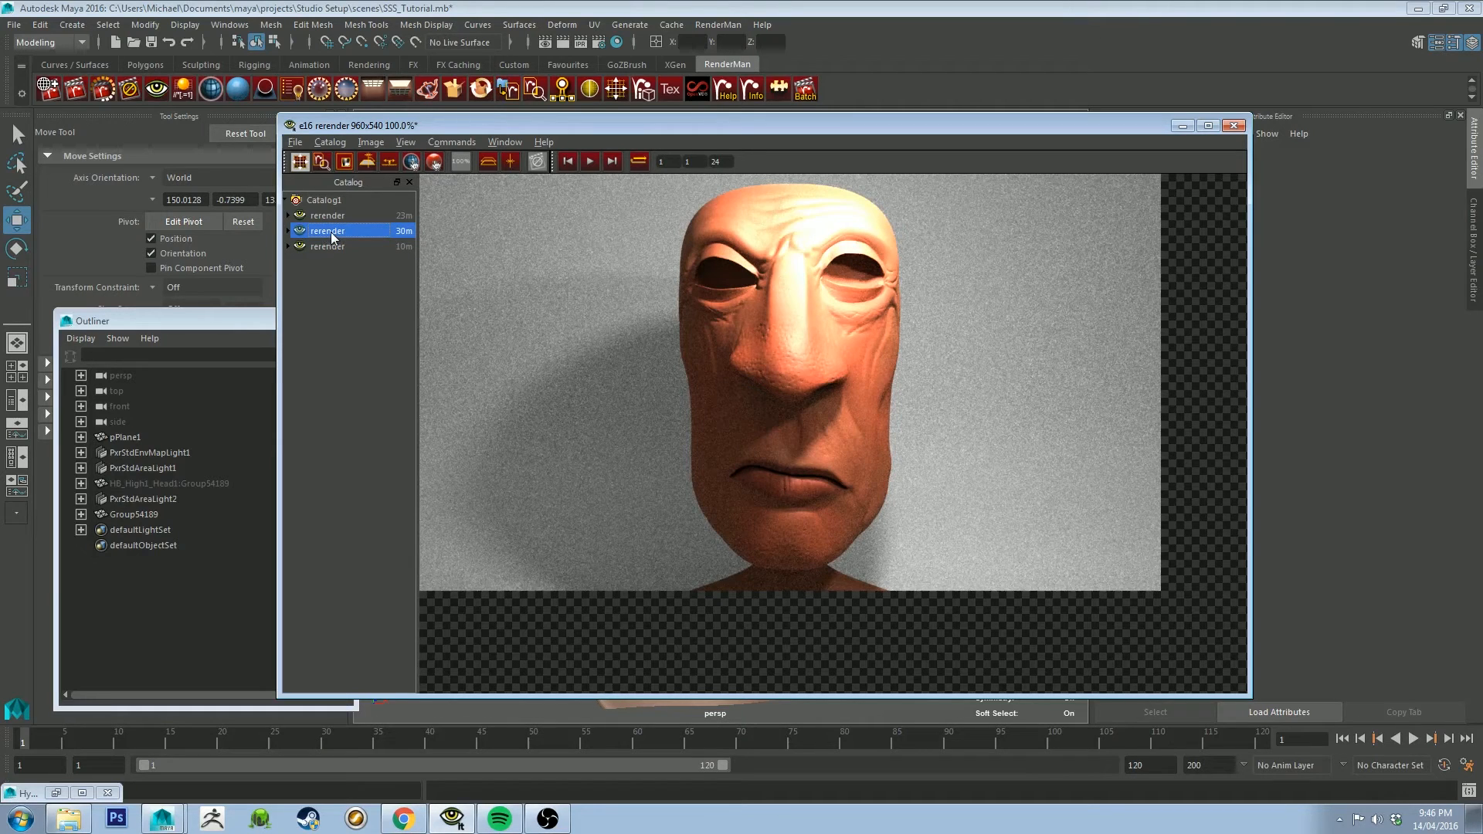
Enlarge the head render and compare the second and third catalog renders up close.
{"action": "middle_click_drag", "start_coordinate": [814, 276], "coordinate": [855, 298]}
{"action": "right_click_drag", "start_coordinate": [854, 298], "coordinate": [893, 332], "text": "alt"}
{"action": "left_click", "coordinate": [821, 296]}
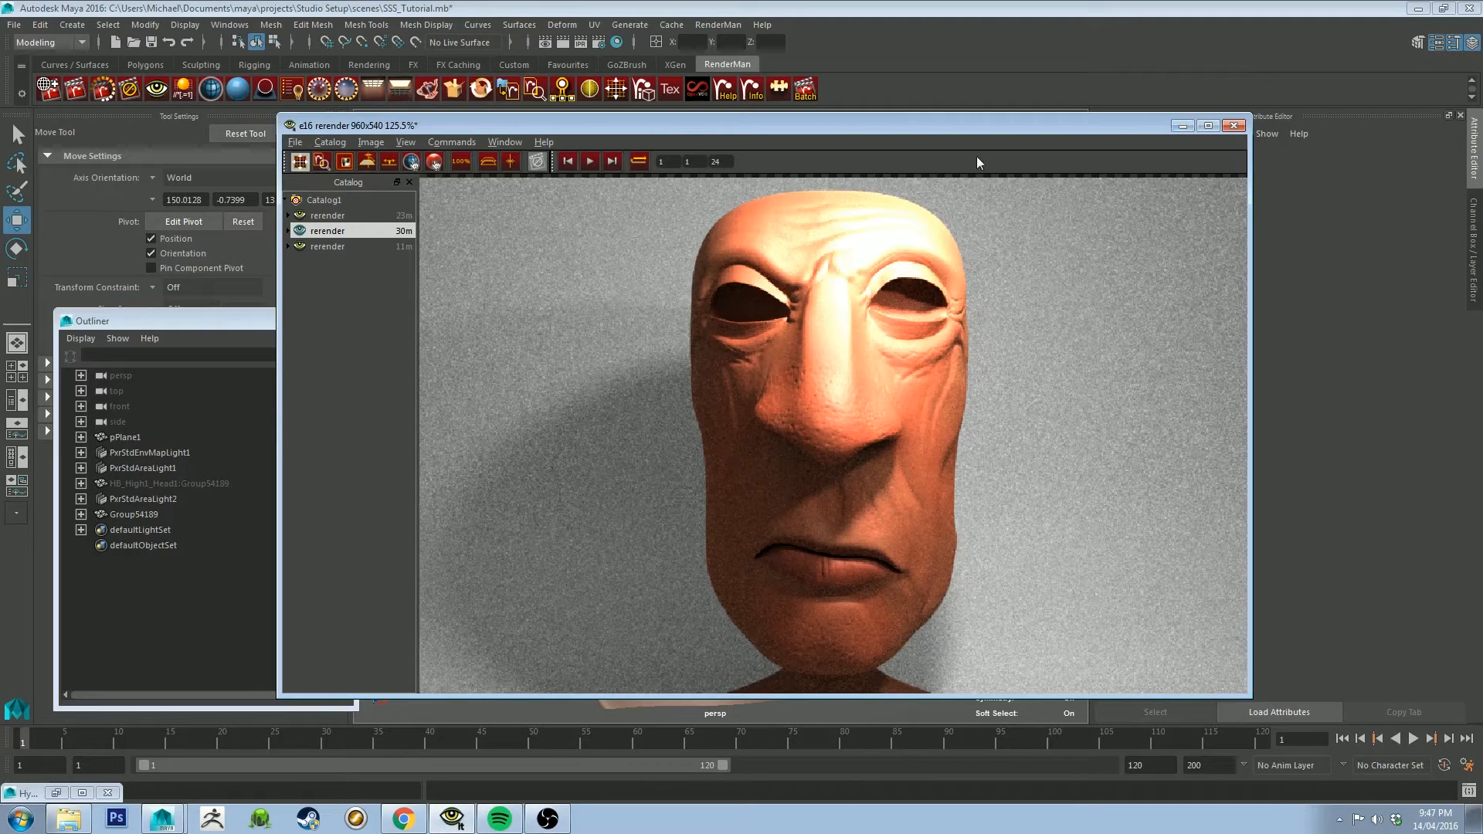
{"action": "left_click", "coordinate": [354, 245]}
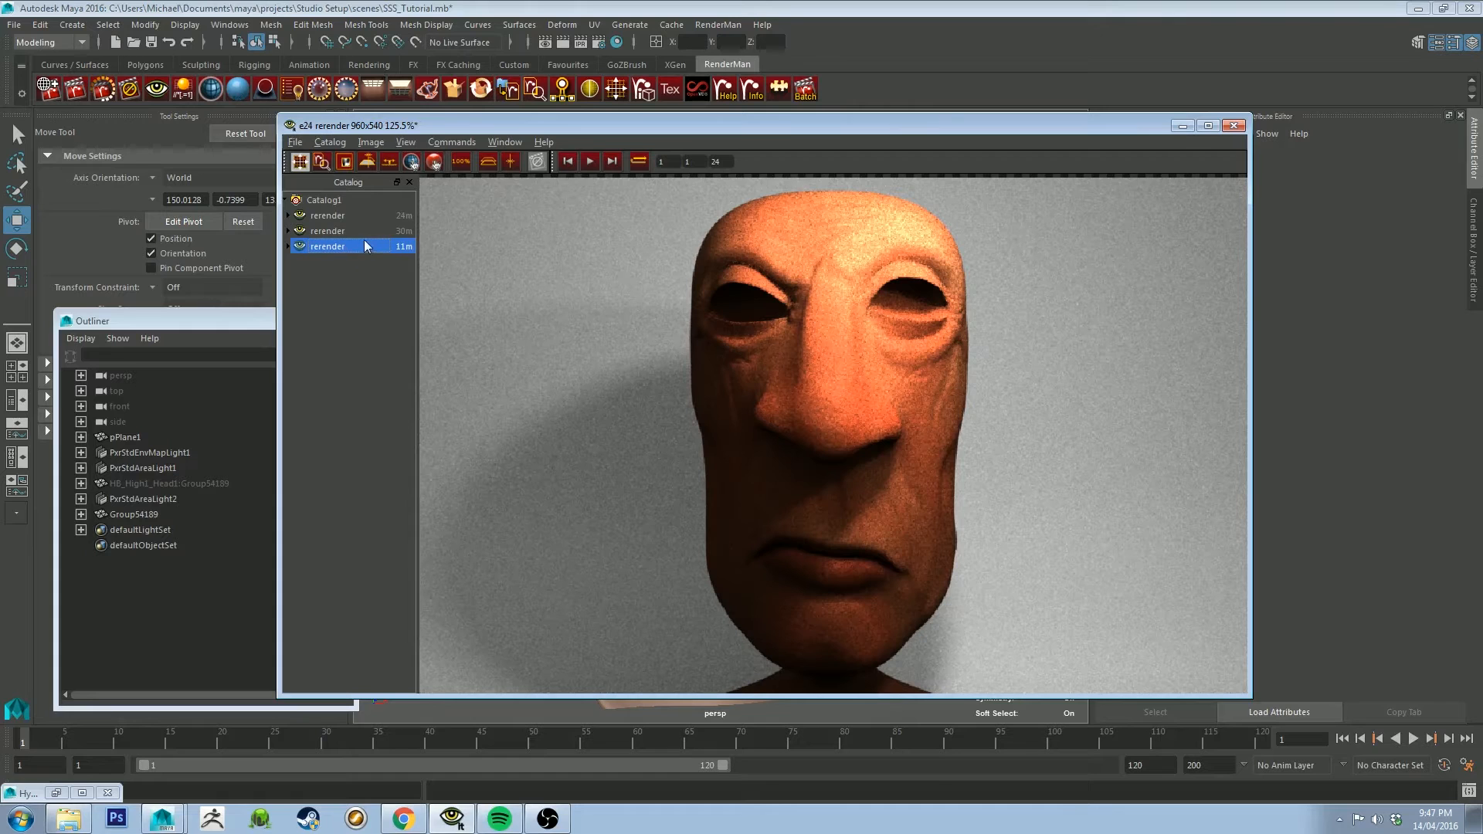
{"action": "scroll", "coordinate": [923, 447], "scroll_direction": "down", "scroll_amount": 1}
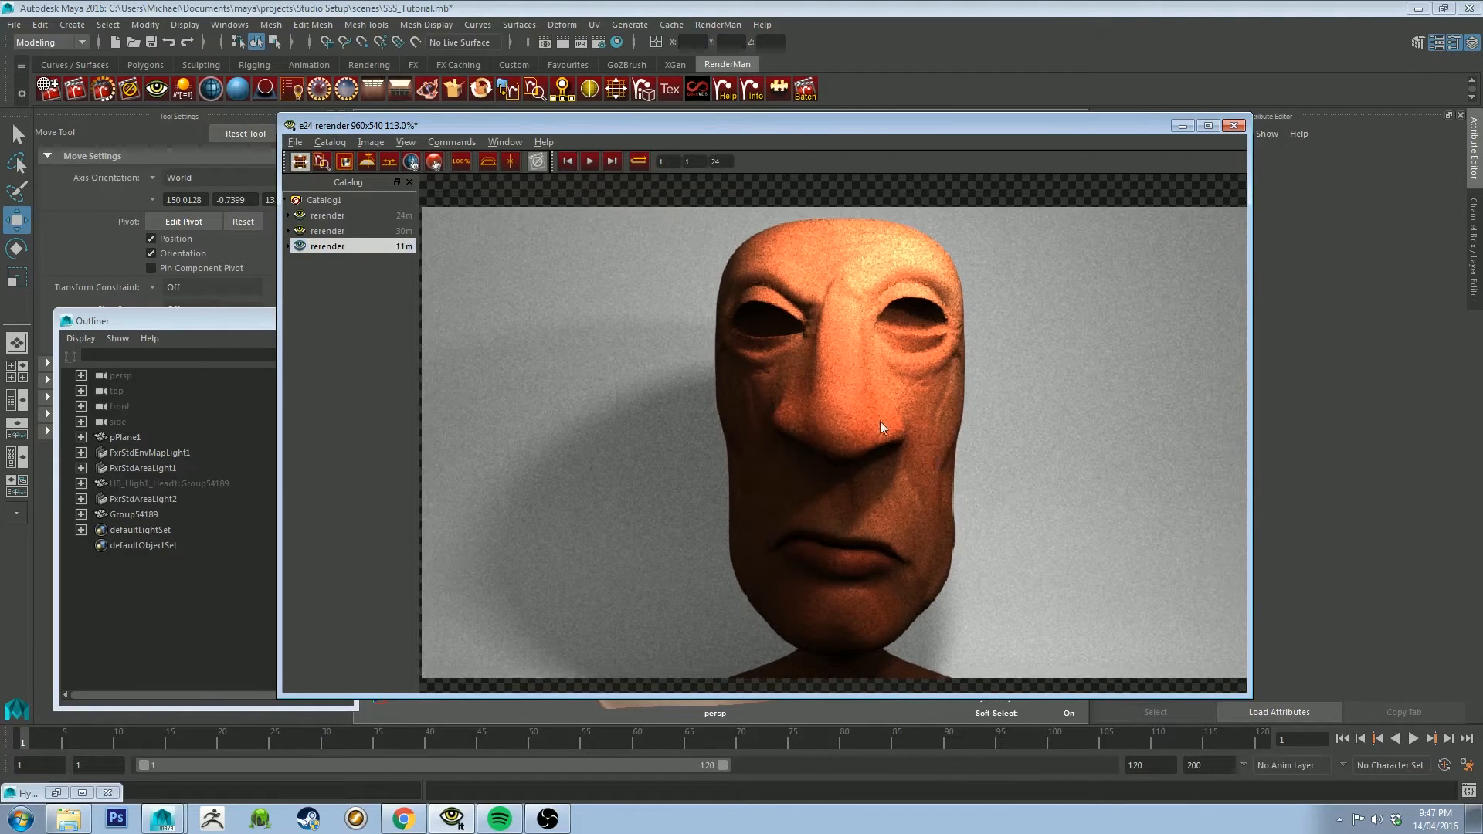
{"action": "left_click", "coordinate": [321, 231]}
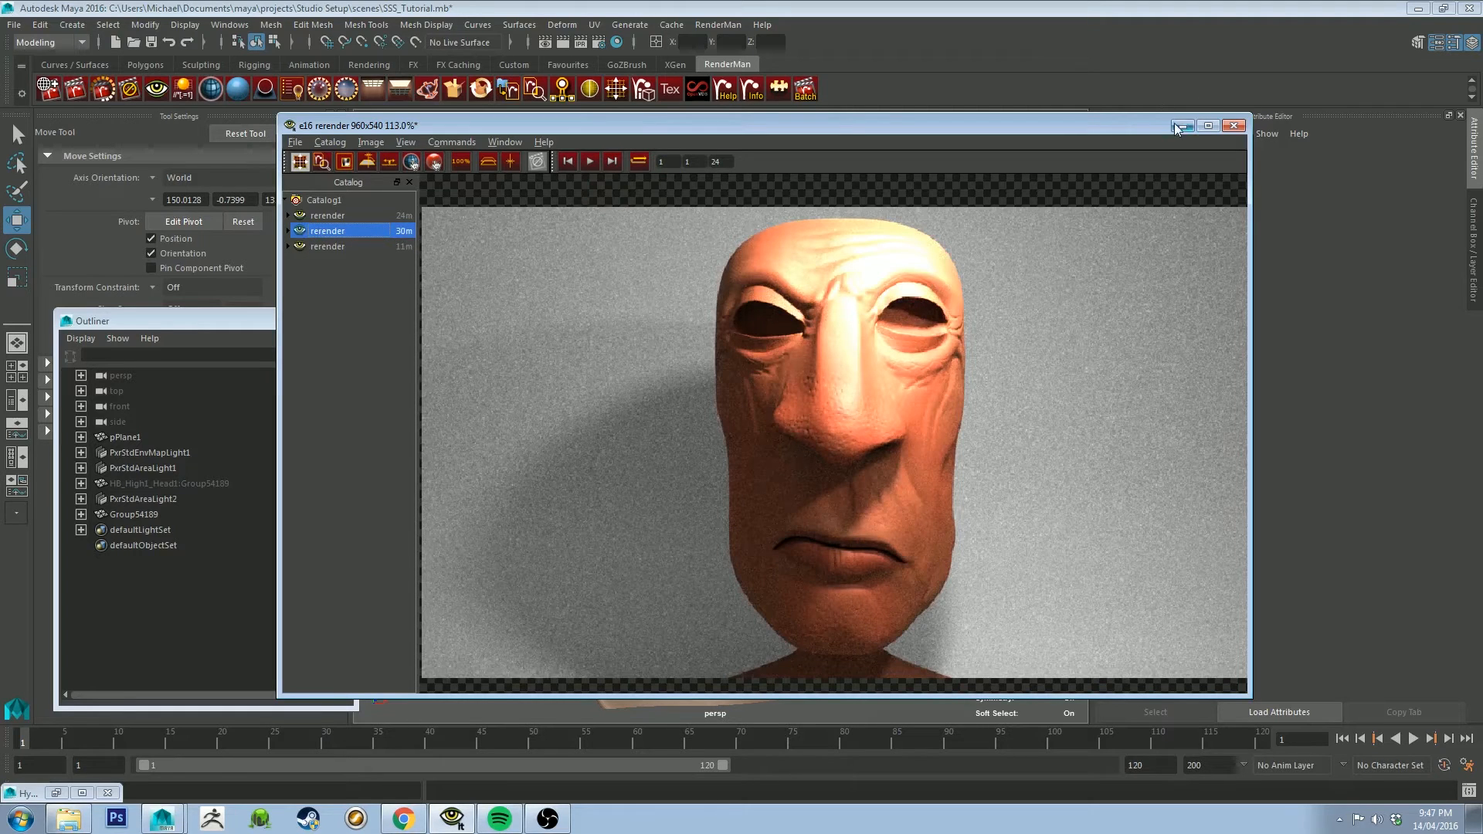
Restore the Hypershade and inspect the image file connected to the PxrDisney1 material's Base Color.
{"action": "left_click", "coordinate": [56, 793]}
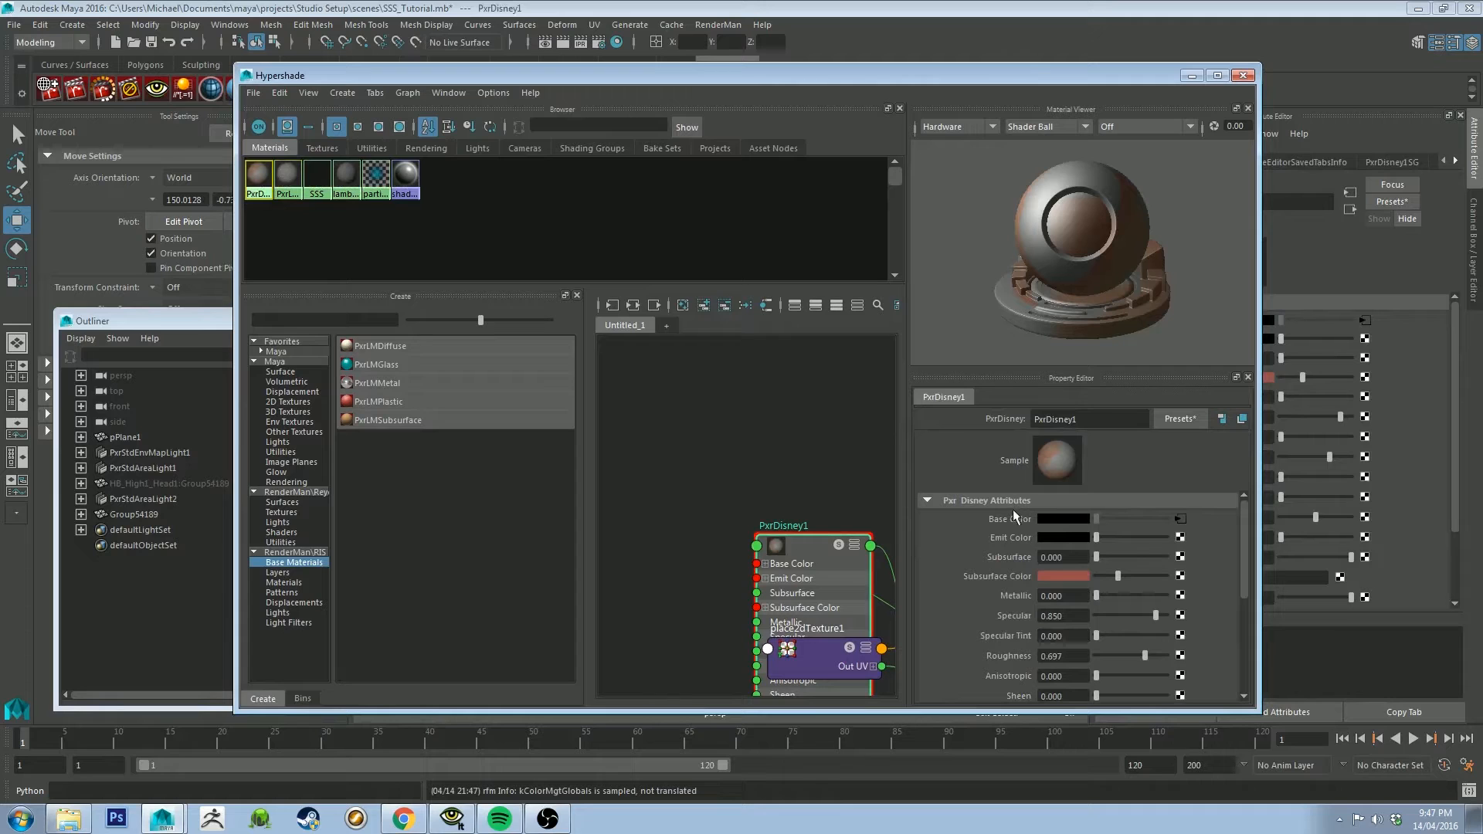
{"action": "left_click", "coordinate": [1180, 520]}
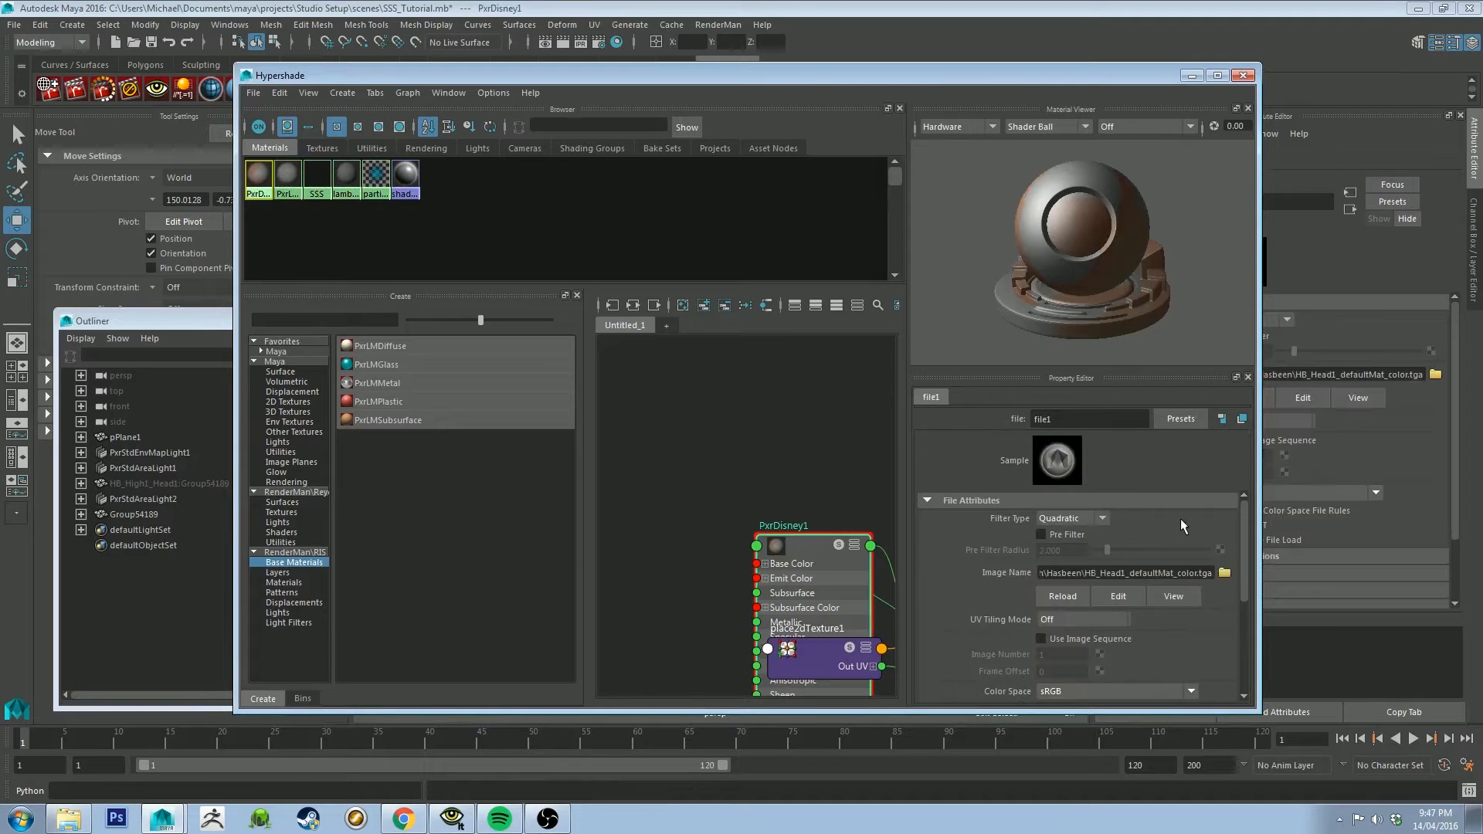
{"action": "left_click_drag", "start_coordinate": [1202, 573], "coordinate": [1248, 573]}
{"action": "left_click", "coordinate": [1184, 573]}
{"action": "left_click", "coordinate": [287, 174]}
{"action": "left_click", "coordinate": [270, 178]}
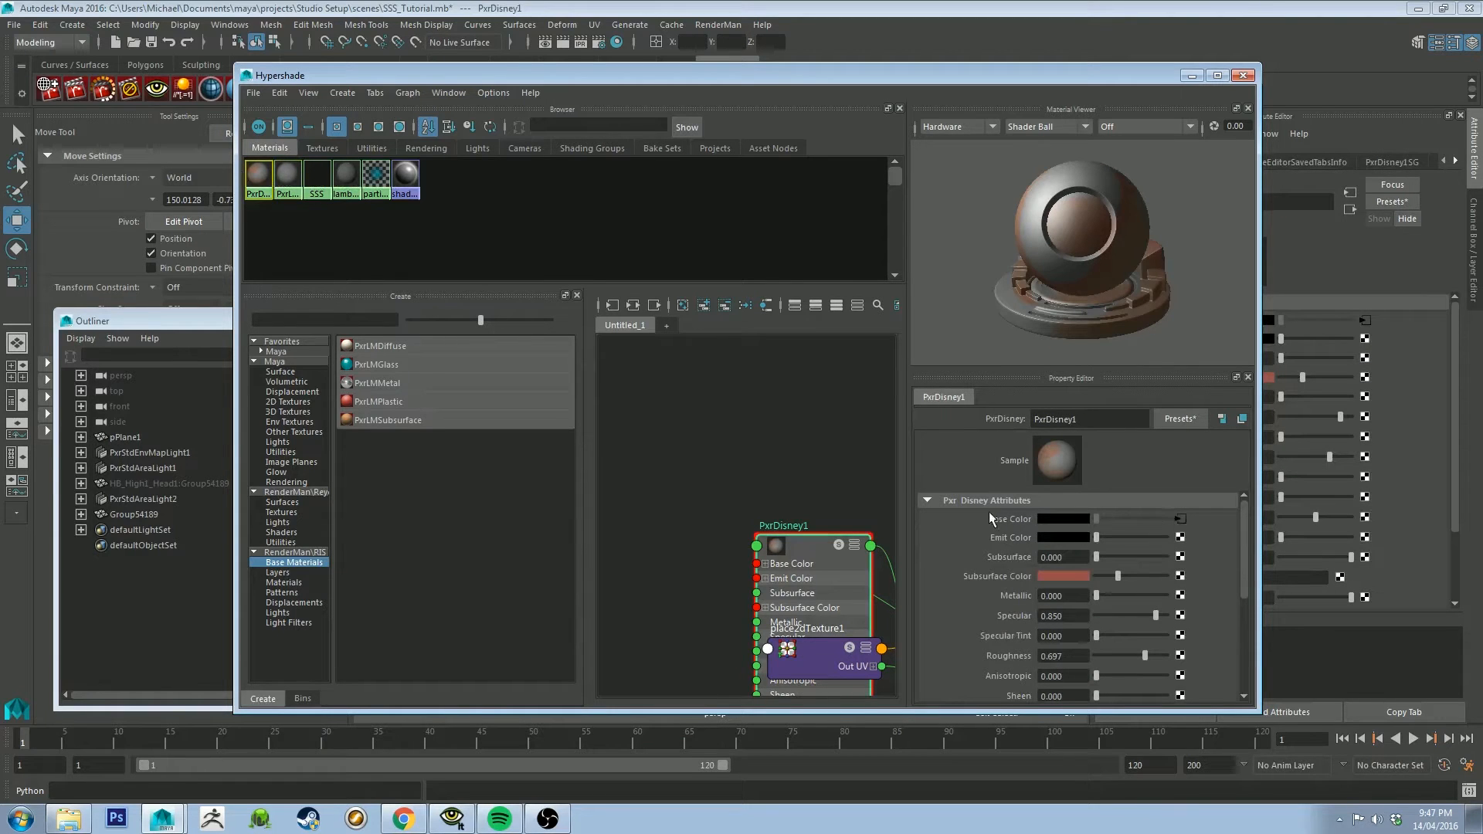
Load HB_Head1_defaultMat_color.tga as the image for the PxrDisney1 material's Base Color file texture.
{"action": "left_click", "coordinate": [1179, 518]}
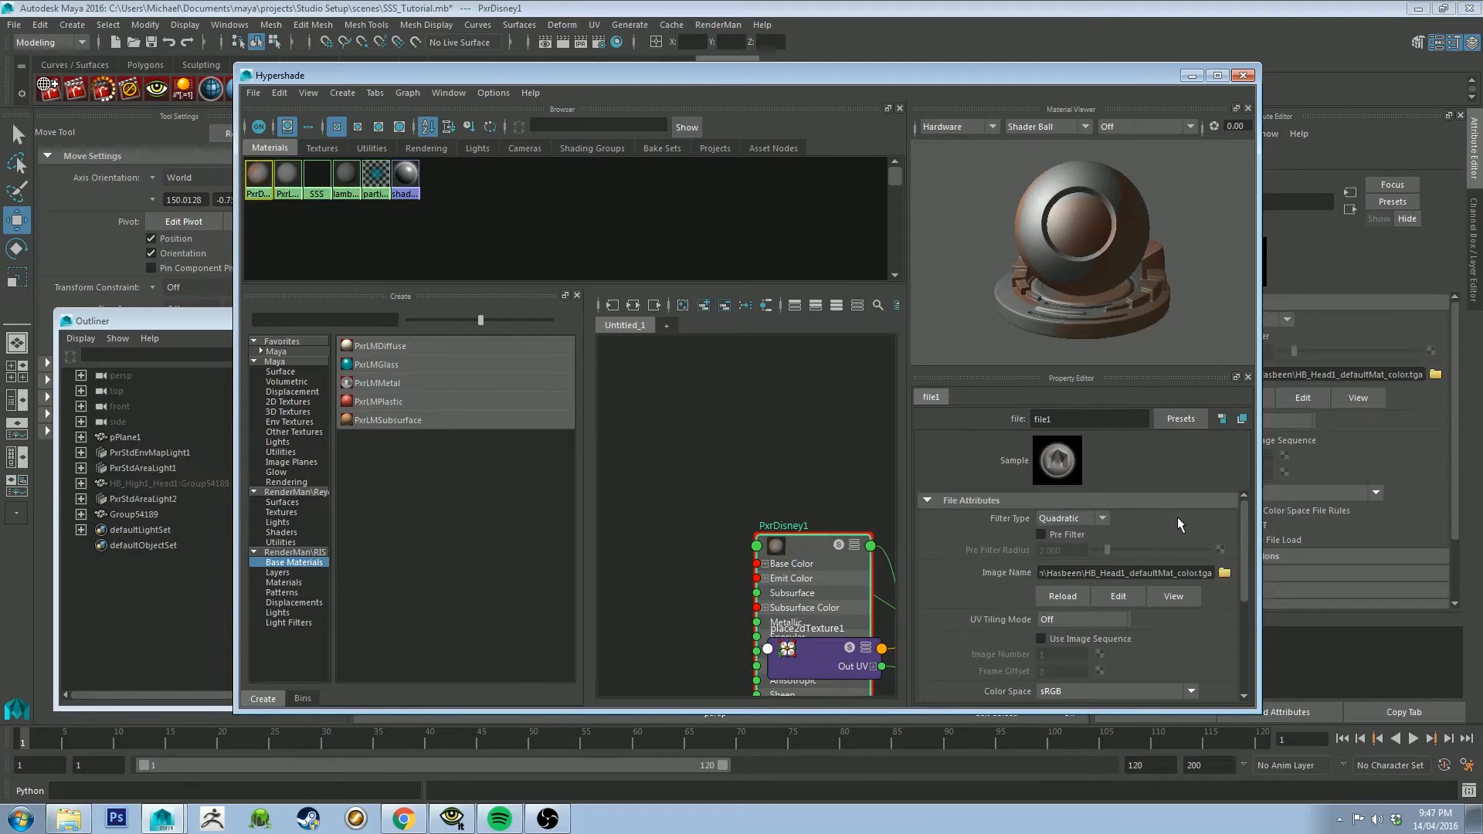
{"action": "left_click", "coordinate": [1224, 572]}
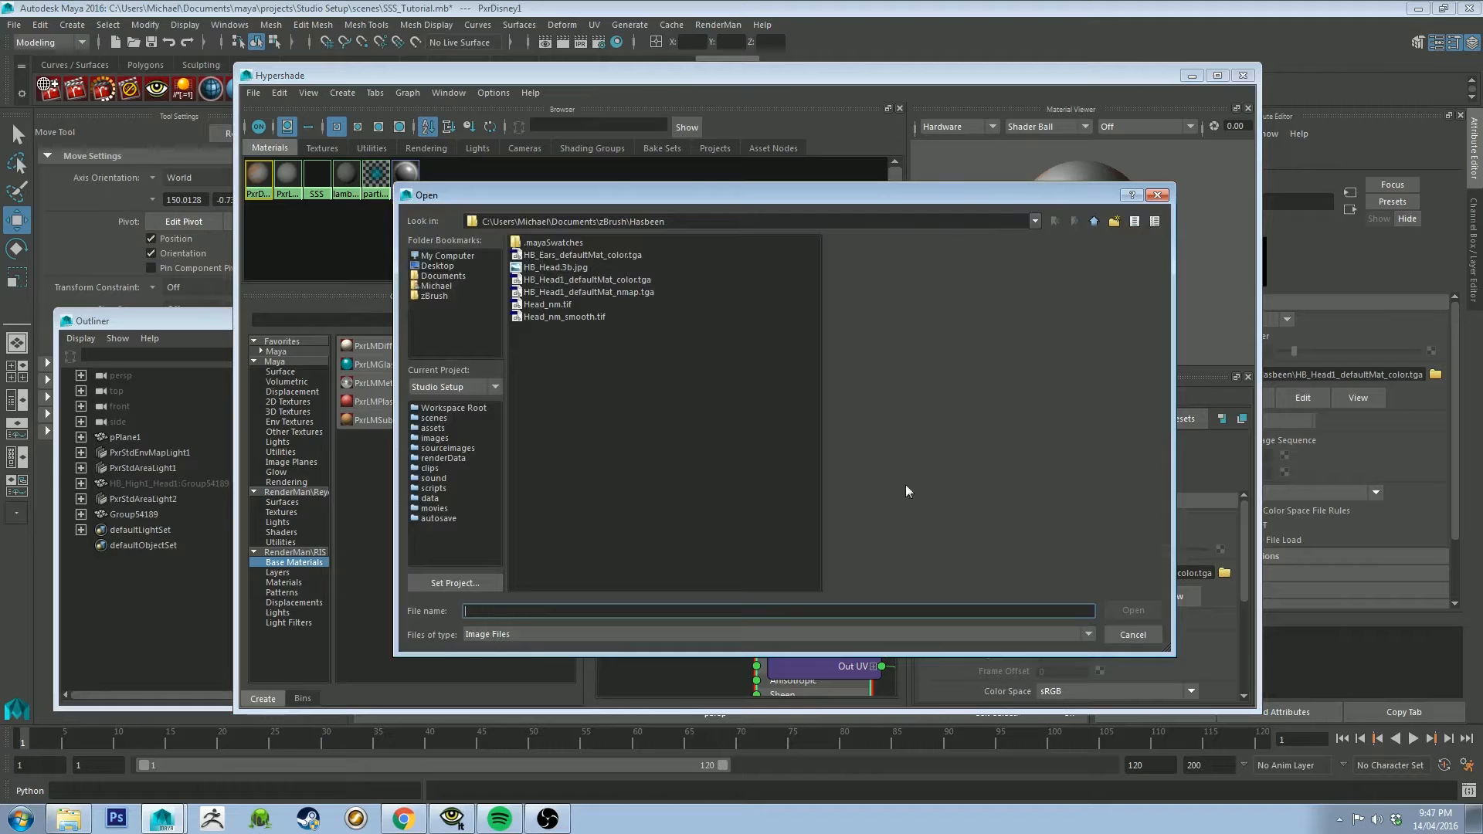
{"action": "left_click", "coordinate": [642, 281]}
{"action": "left_click", "coordinate": [1151, 611]}
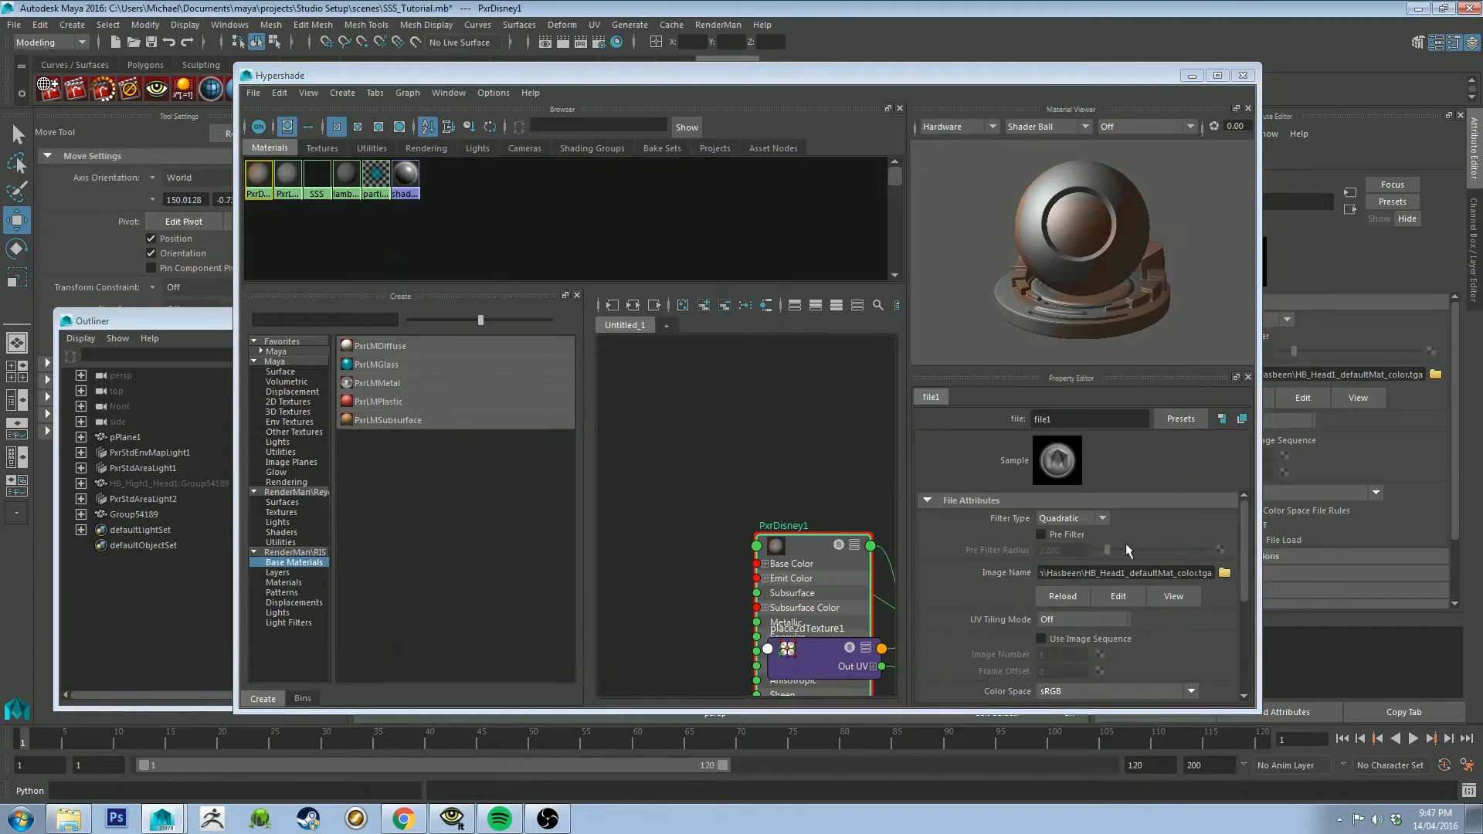
Try 0.225 for the PxrDisney1 material's Subsurface and settle on 0.25.
{"action": "left_click", "coordinate": [248, 182]}
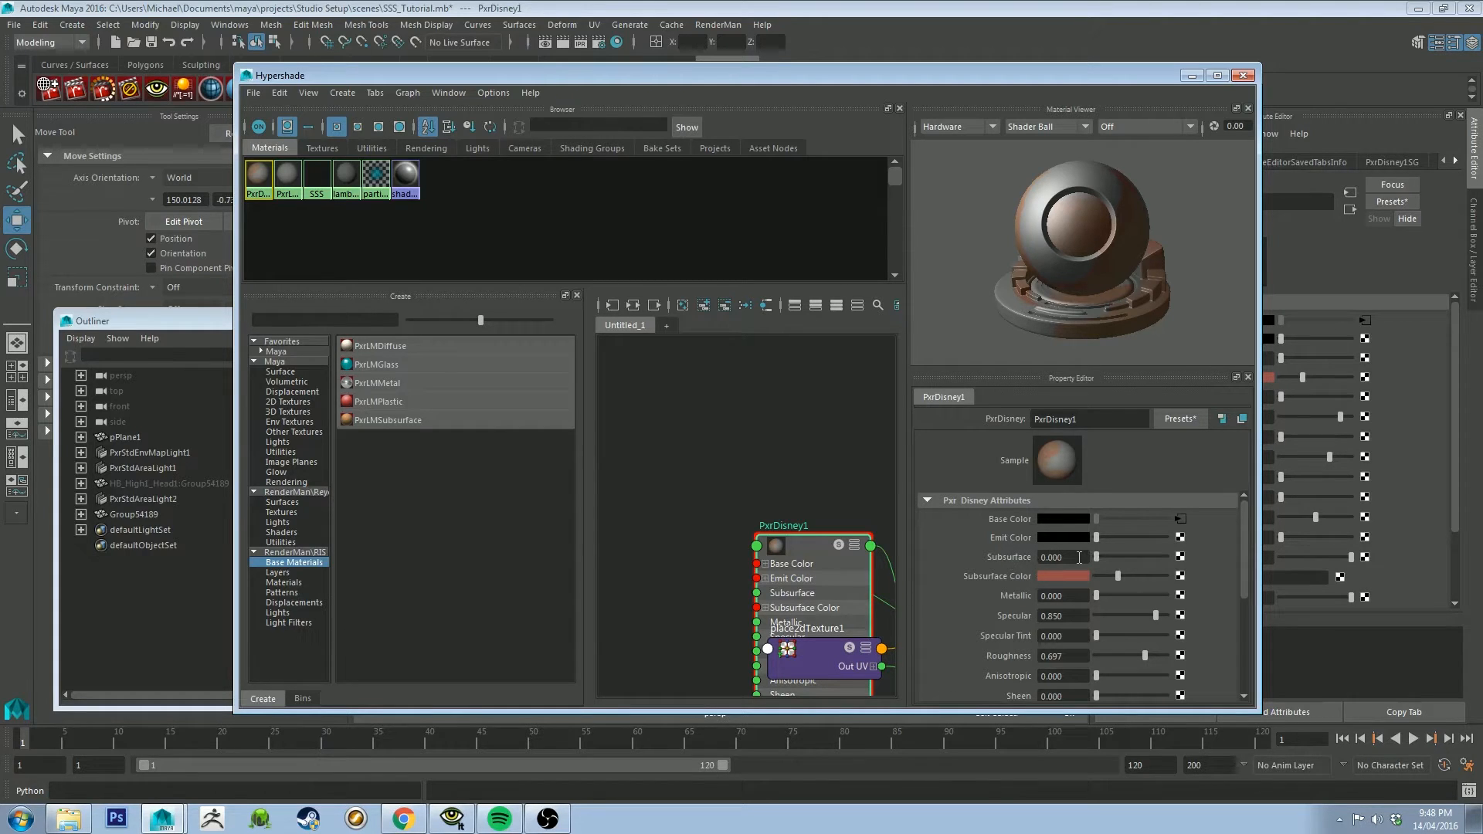
{"action": "left_click", "coordinate": [1079, 556]}
{"action": "type", "text": ".225"}
{"action": "key", "text": "Return"}
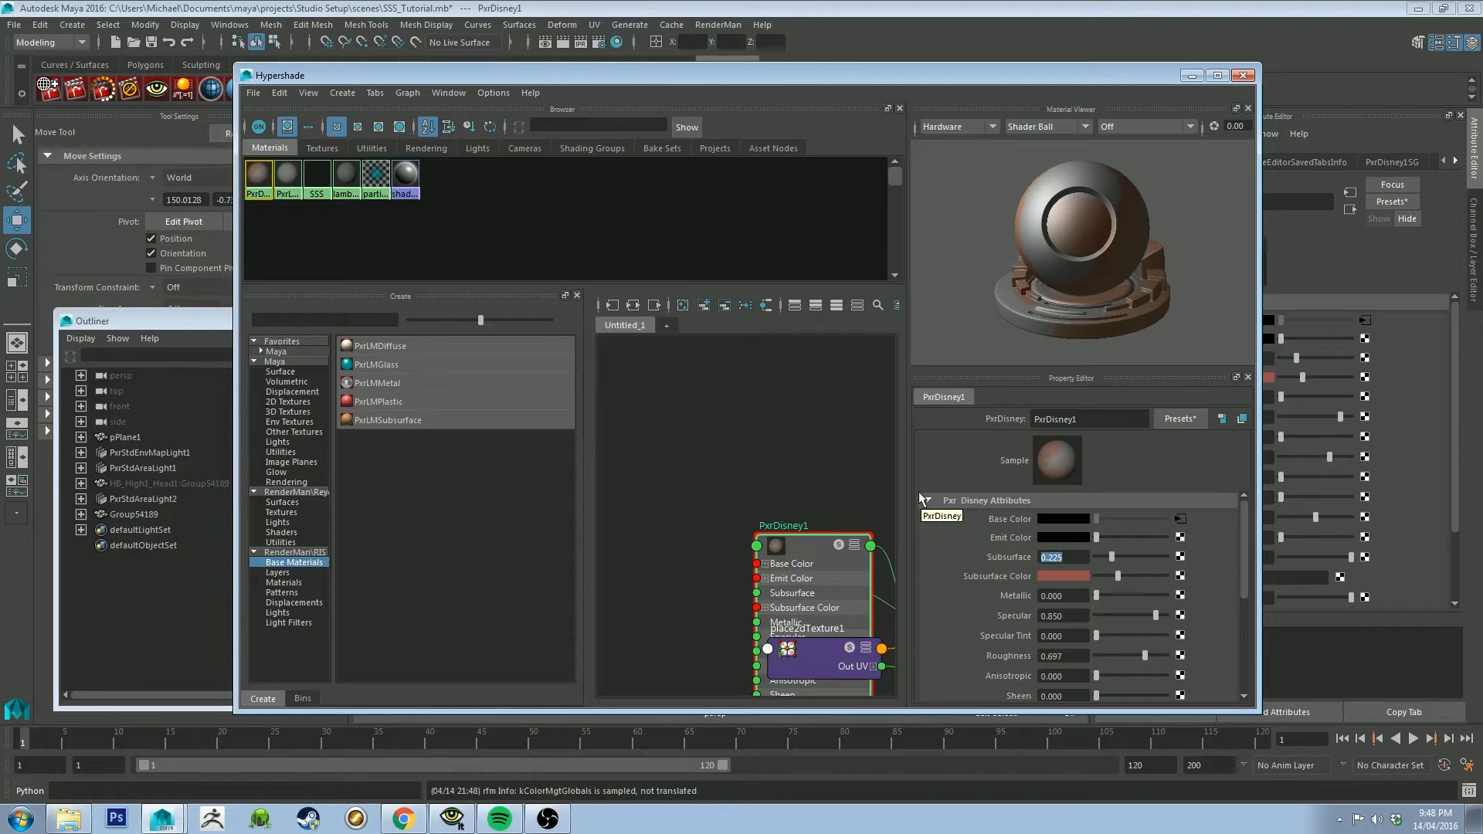
{"action": "type", "text": ".25"}
{"action": "key", "text": "Return"}
Check the PxrDisney1 material's Subsurface Color against the second head render and return to the Hypershade.
{"action": "left_click", "coordinate": [1049, 578]}
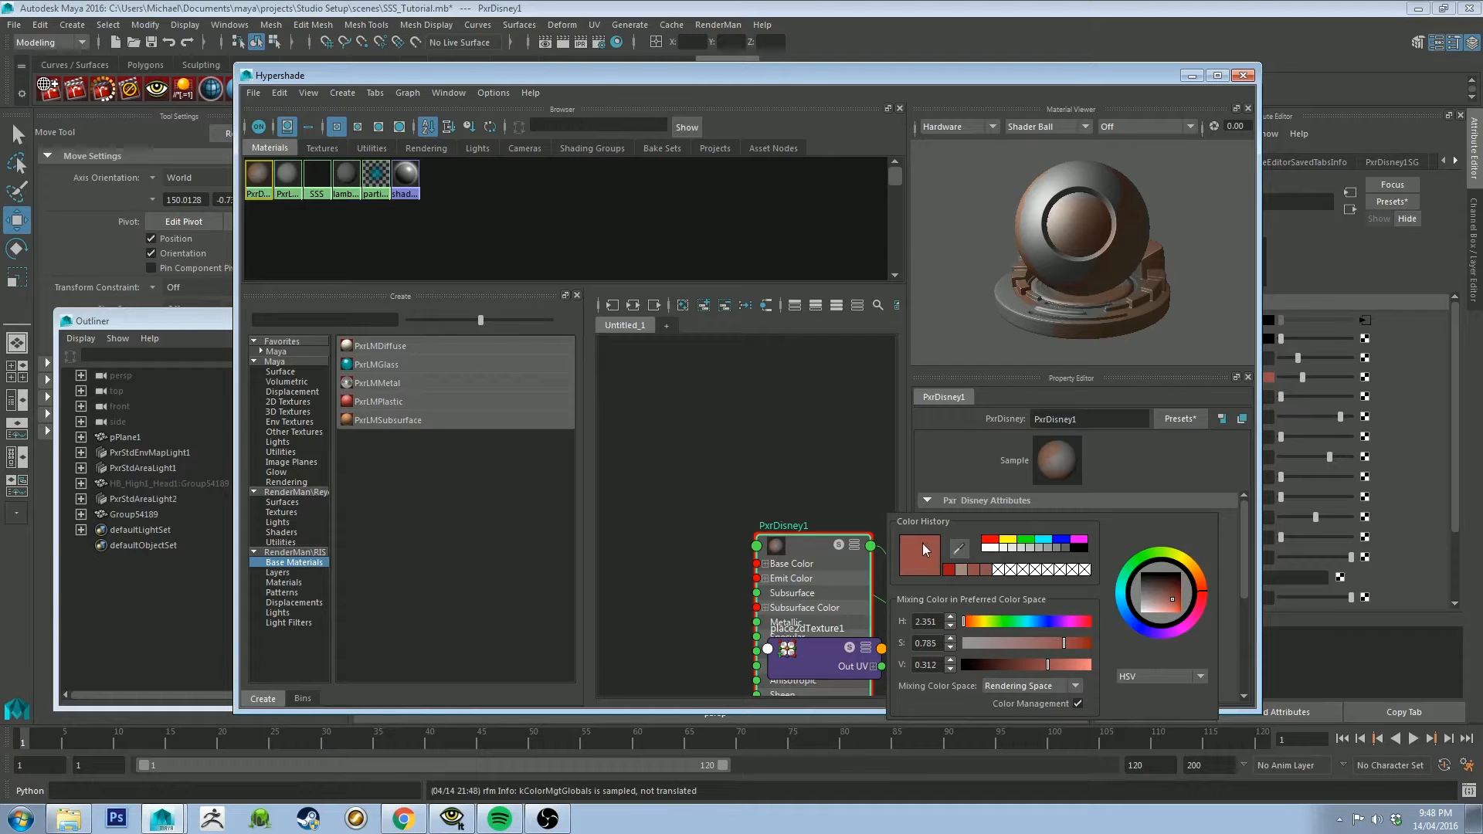
{"action": "left_click", "coordinate": [452, 818]}
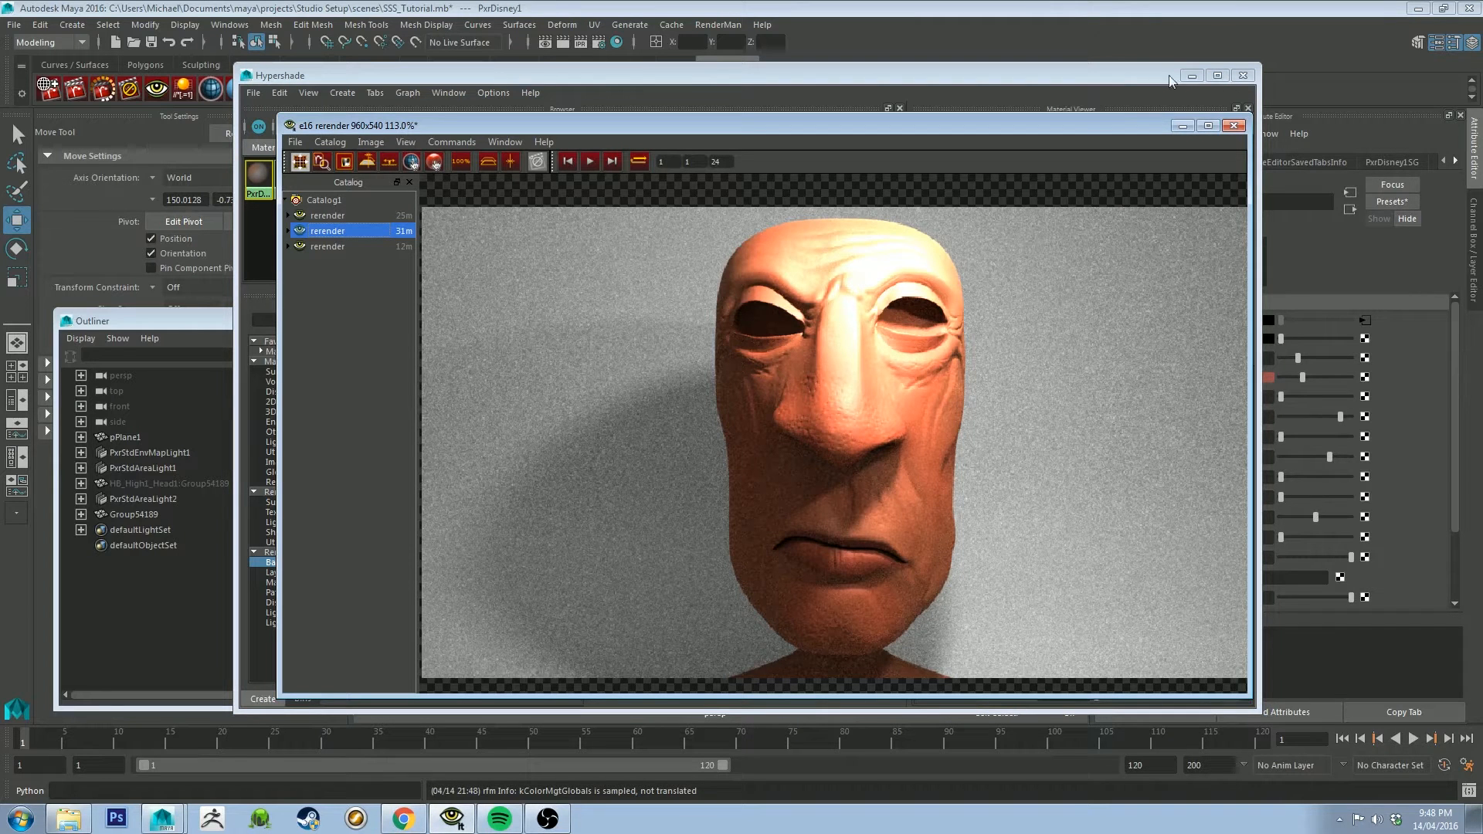
{"action": "left_click", "coordinate": [743, 78]}
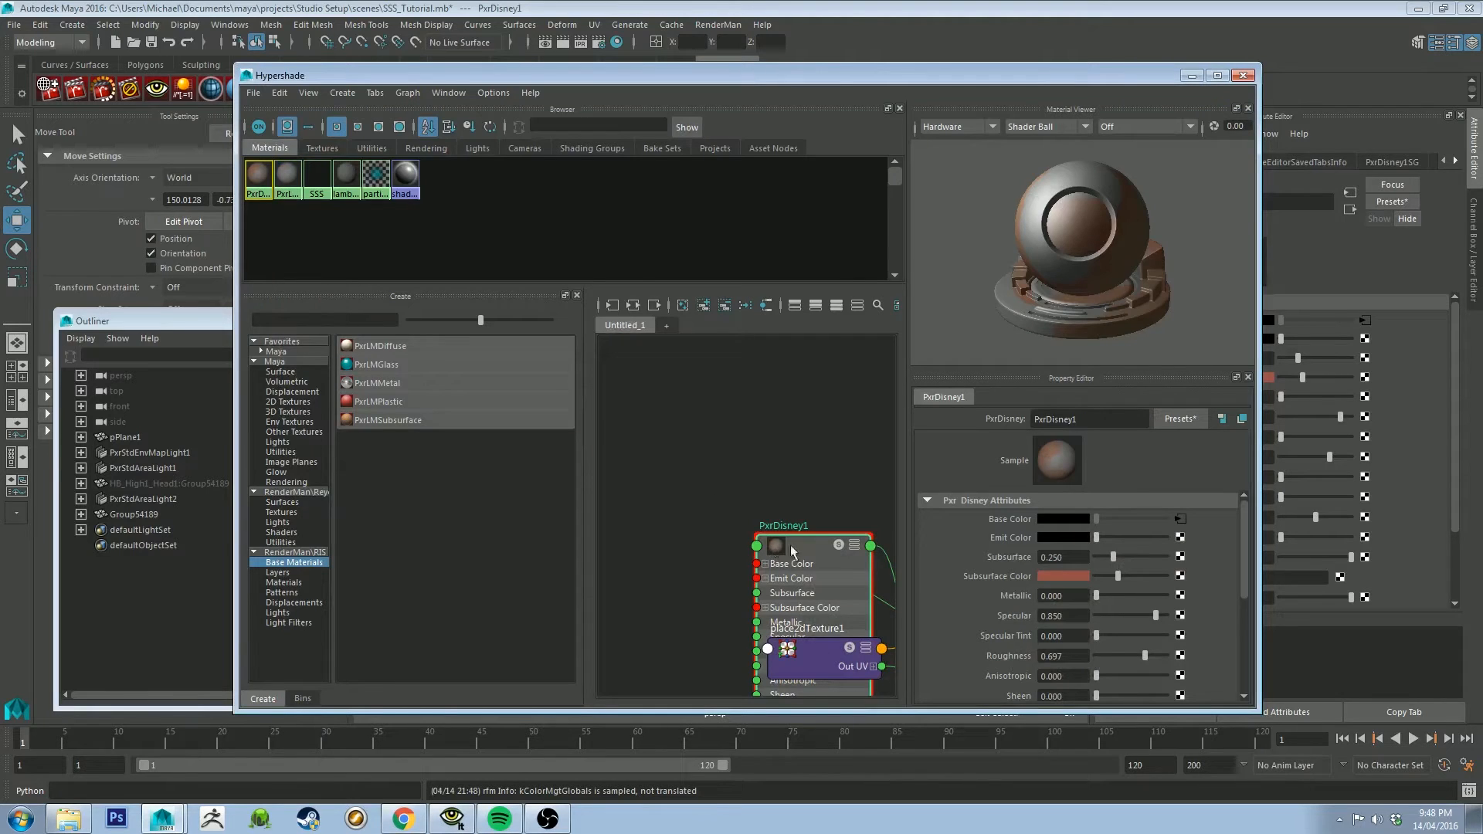
Try a darker, pinker red for the PxrDisney1 material's Subsurface Color and return to the original brighter red.
{"action": "left_click", "coordinate": [1050, 577]}
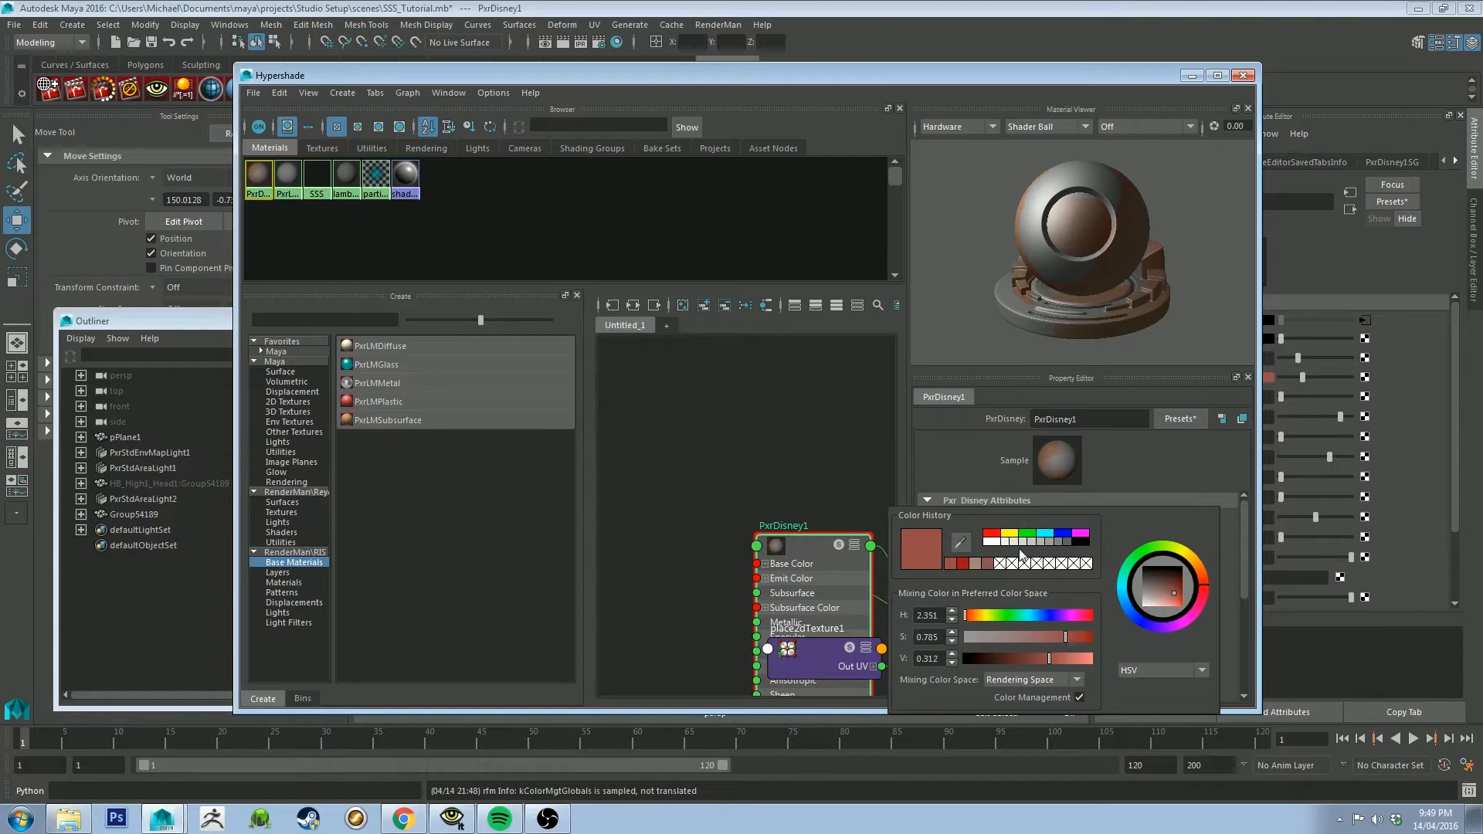
{"action": "left_click_drag", "start_coordinate": [1209, 589], "coordinate": [1167, 590]}
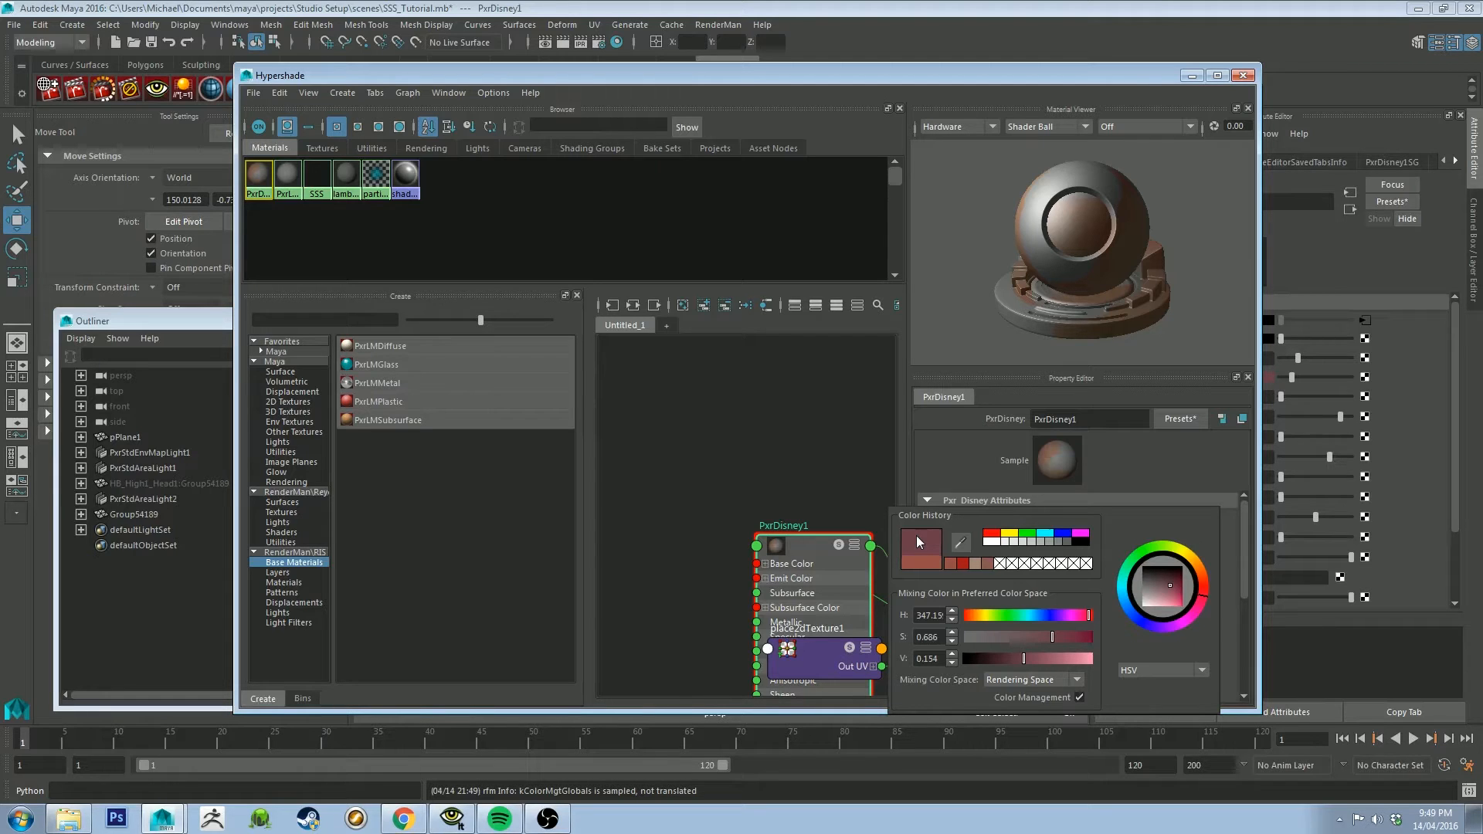
{"action": "left_click", "coordinate": [1203, 588]}
{"action": "mouse_move", "coordinate": [1203, 587]}
{"action": "left_mouse_down"}
{"action": "mouse_move", "coordinate": [1180, 589]}
{"action": "mouse_move", "coordinate": [1193, 588]}
{"action": "left_mouse_up"}
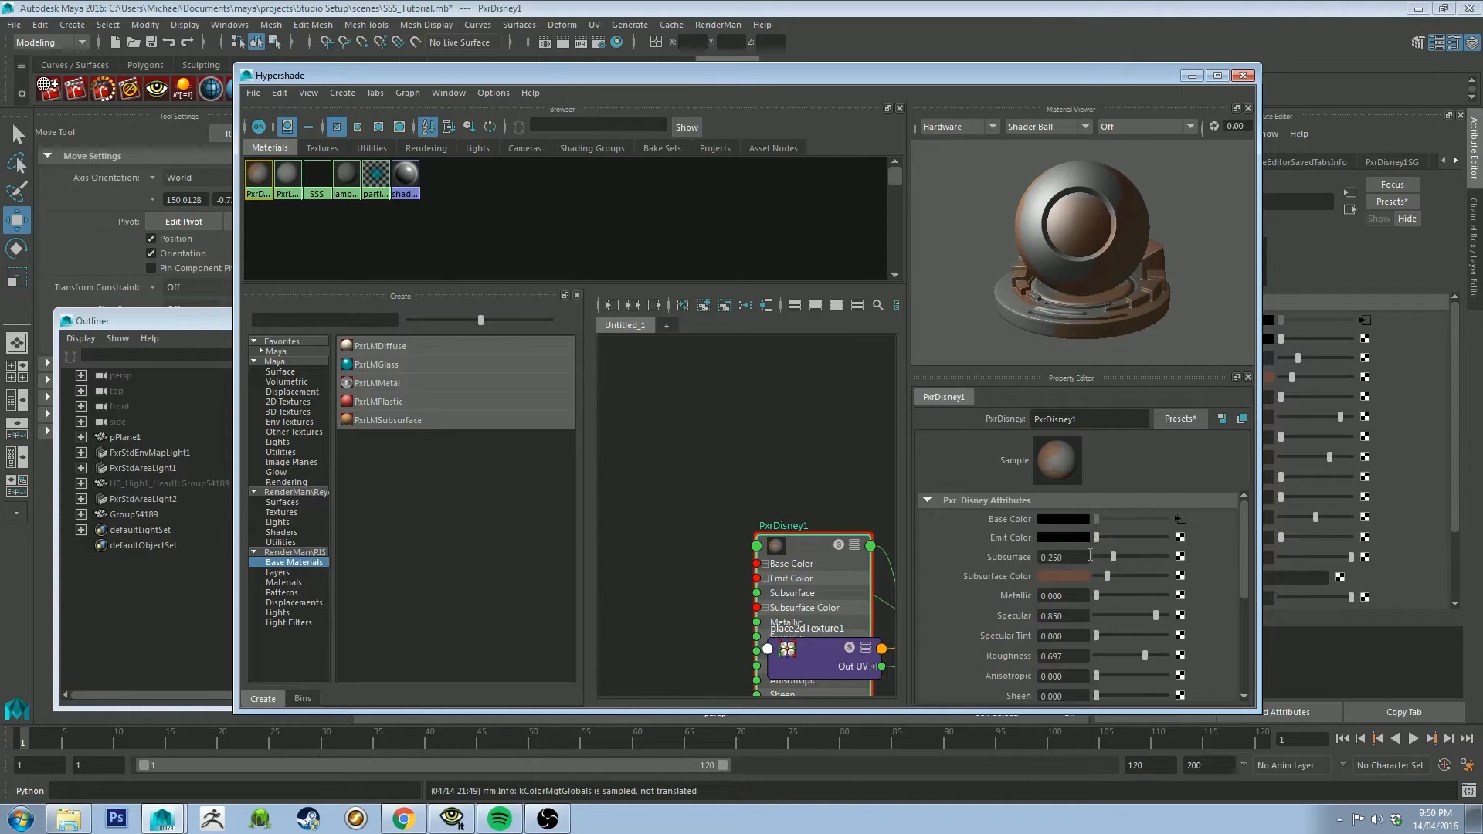
{"action": "left_click", "coordinate": [1083, 576]}
{"action": "left_click", "coordinate": [991, 560]}
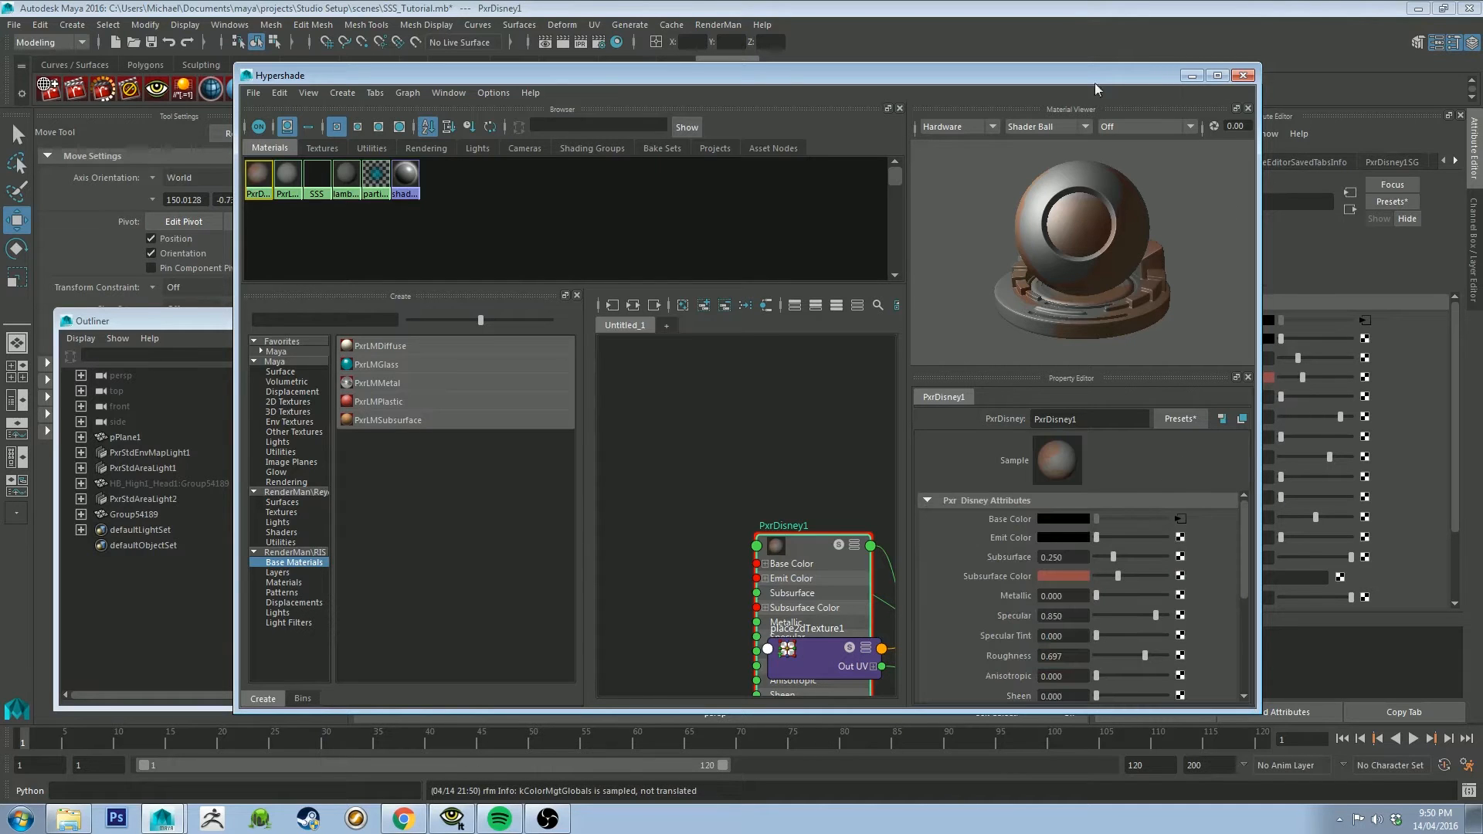
Check the second head render for the effect of the Subsurface Color and return to the Hypershade.
{"action": "left_click", "coordinate": [1192, 75]}
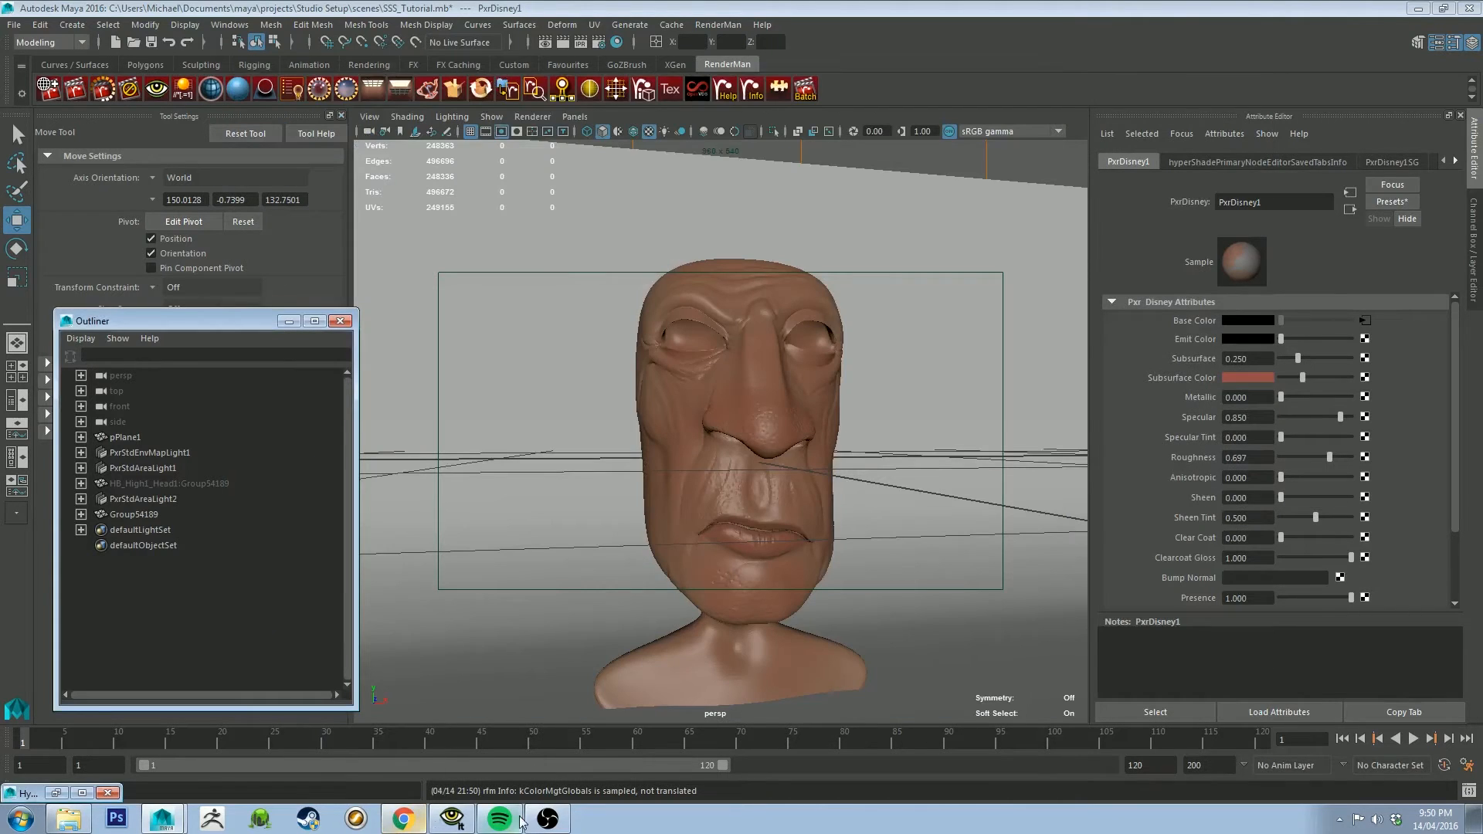
{"action": "left_click", "coordinate": [452, 819]}
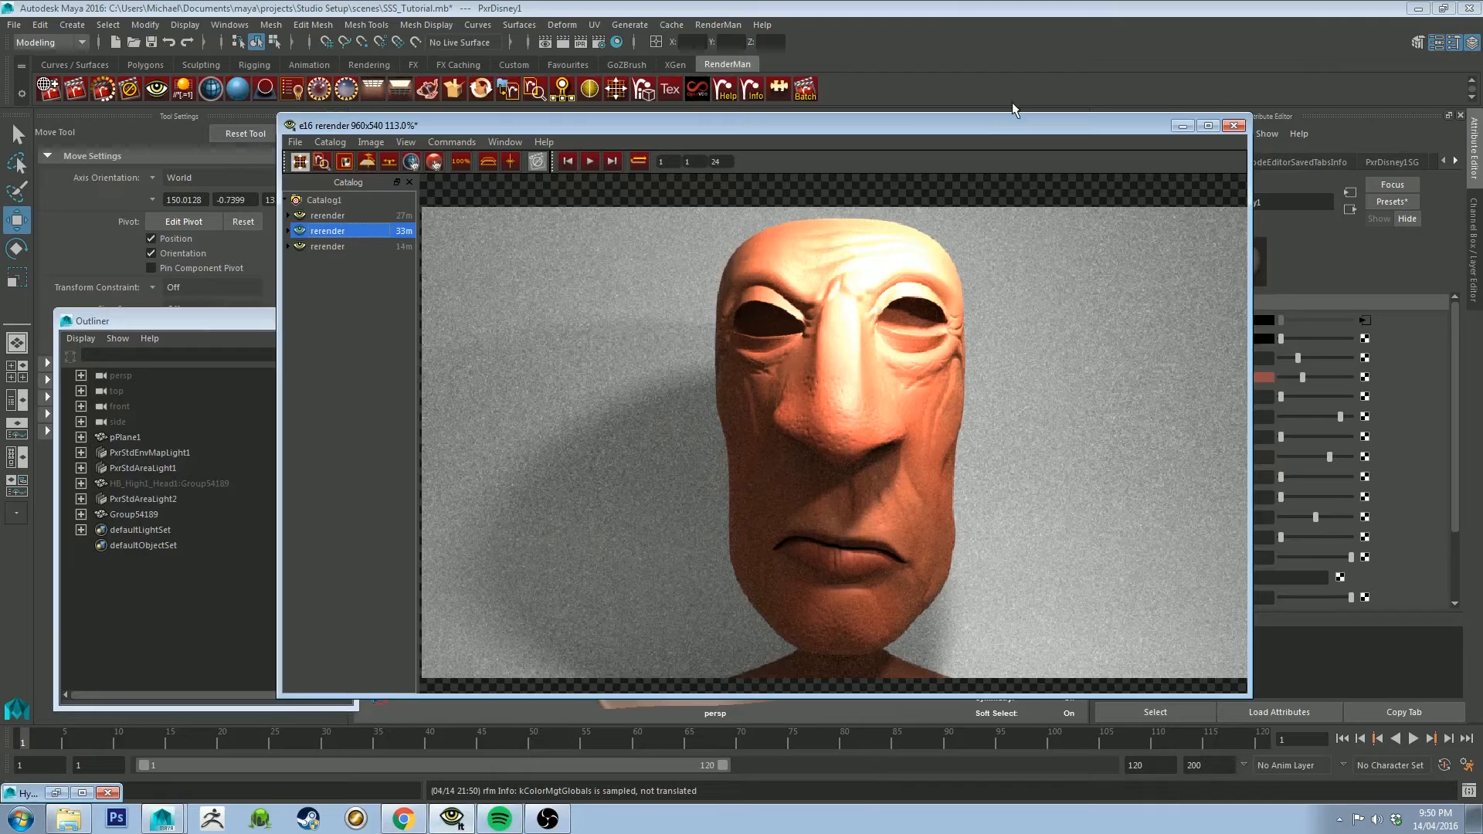
{"action": "left_click", "coordinate": [1182, 126]}
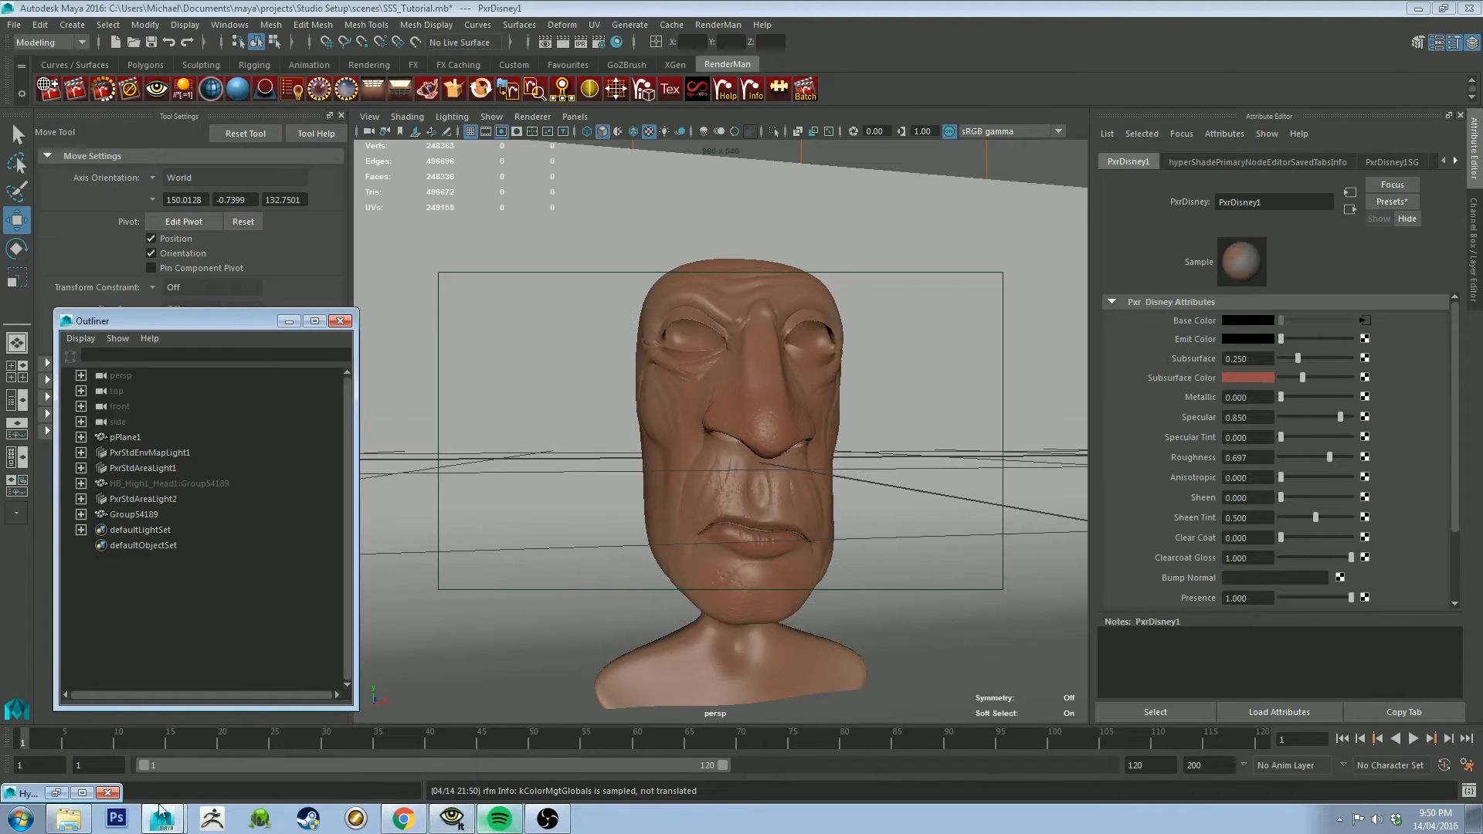
{"action": "left_click", "coordinate": [55, 794]}
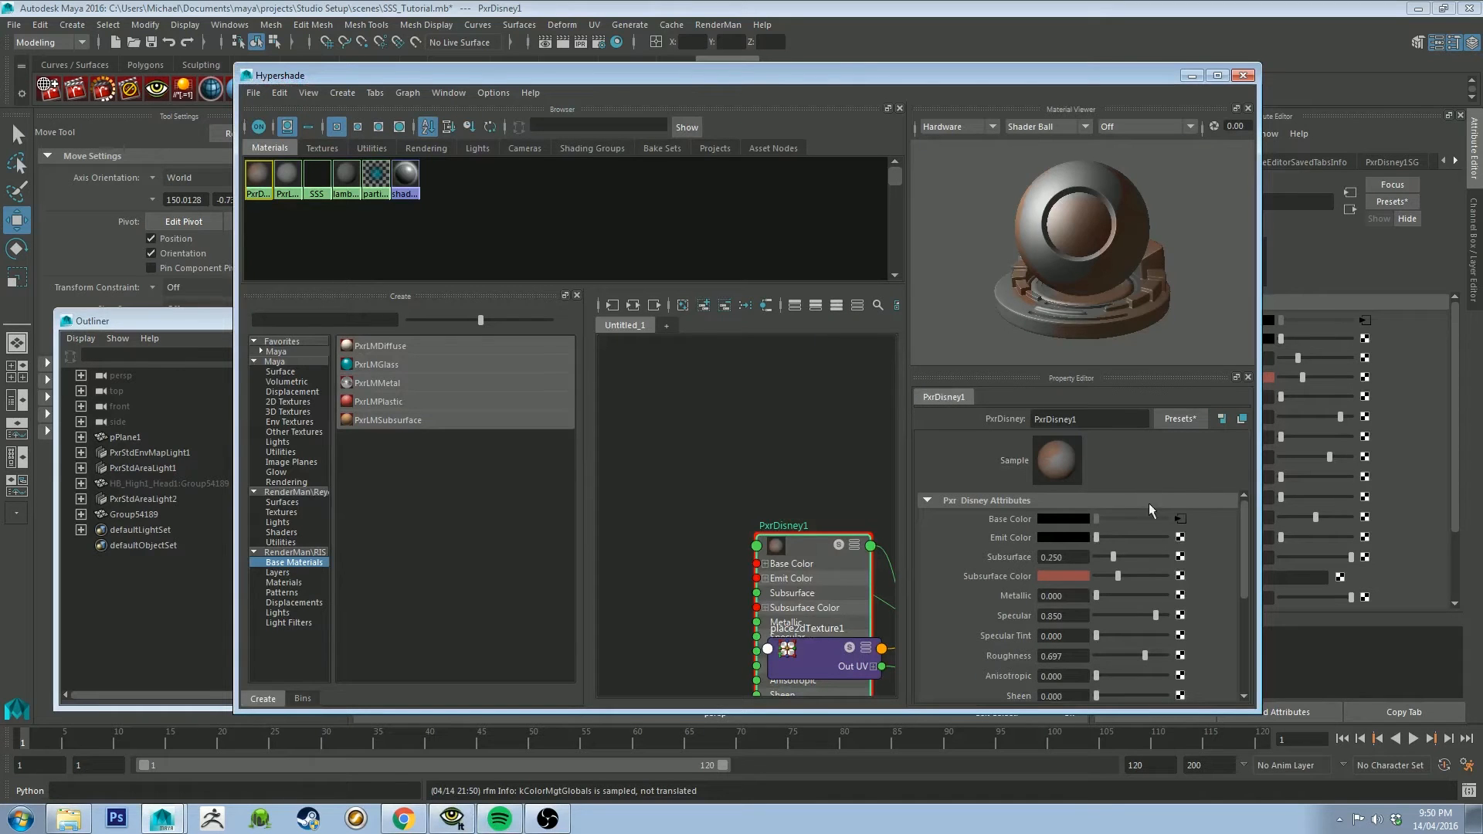
Inspect the PxrDisney1 material's Specular setting and compare it with the highlights on the head render.
{"action": "scroll", "coordinate": [1188, 502], "scroll_direction": "down", "scroll_amount": 2}
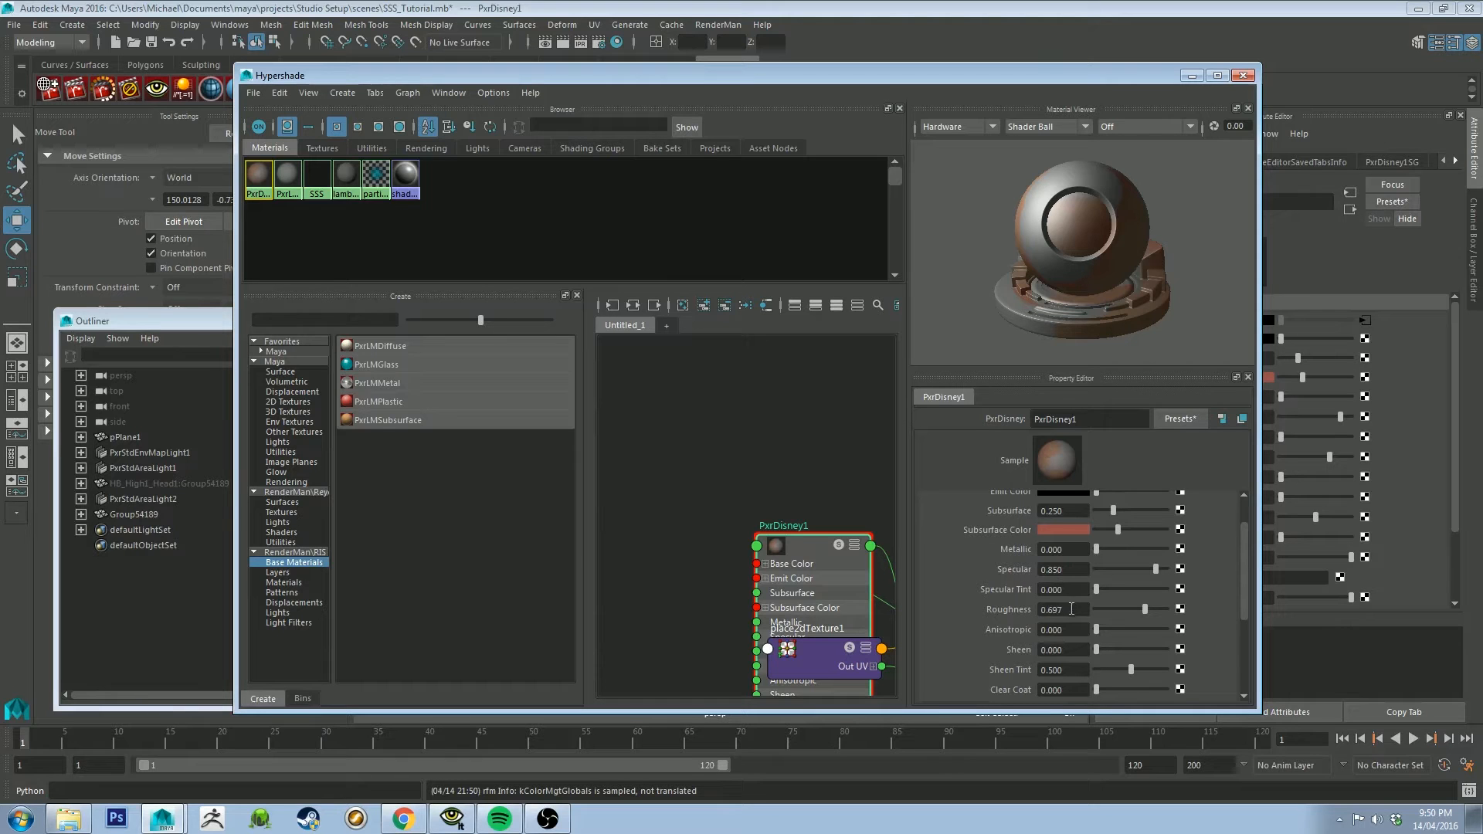
{"action": "left_click", "coordinate": [1074, 570]}
{"action": "left_click_drag", "start_coordinate": [1018, 82], "coordinate": [989, 85]}
{"action": "left_click", "coordinate": [452, 819]}
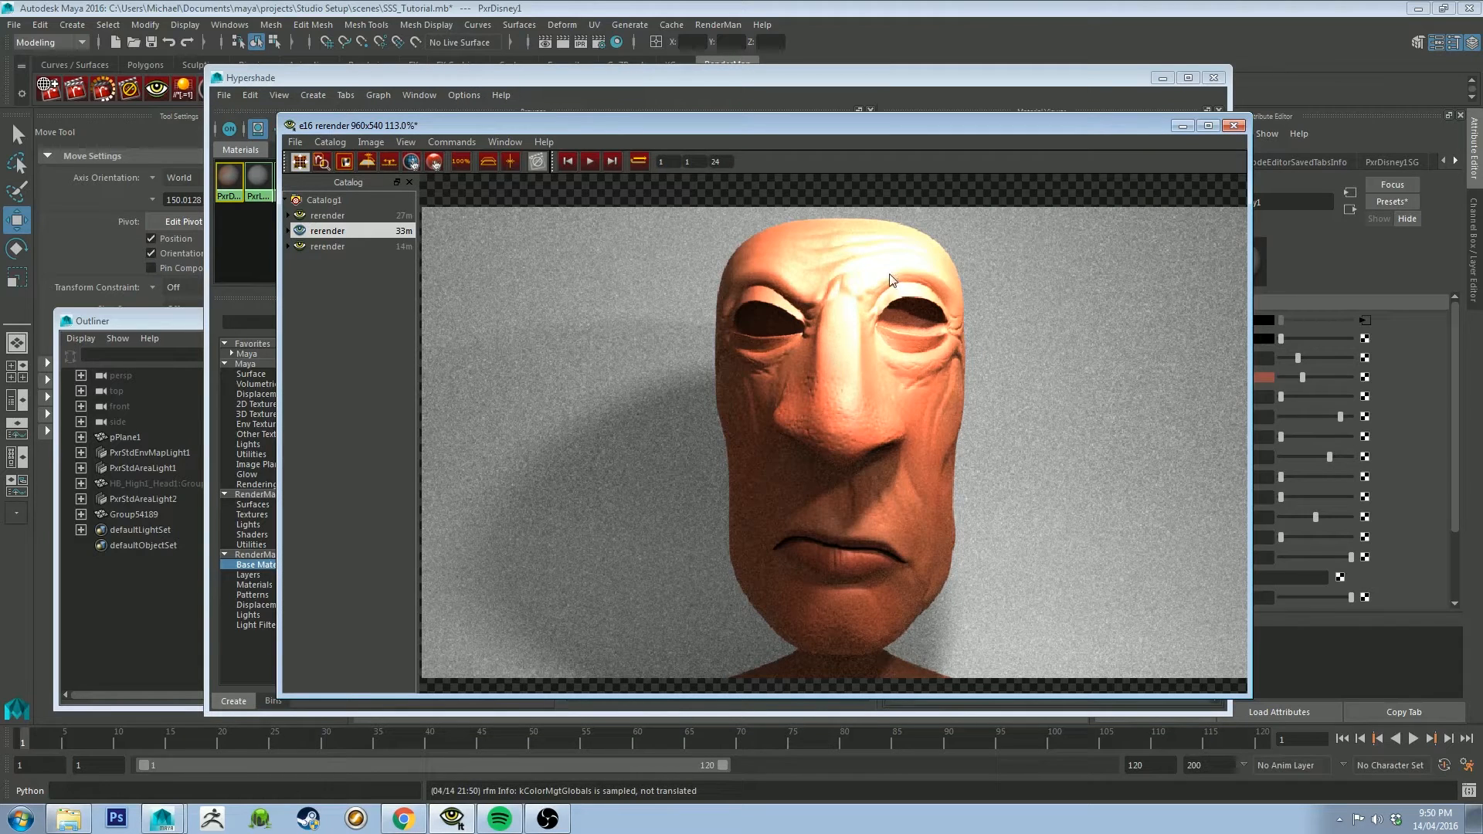
{"action": "left_click_drag", "start_coordinate": [1005, 127], "coordinate": [836, 122]}
{"action": "left_click", "coordinate": [1021, 76]}
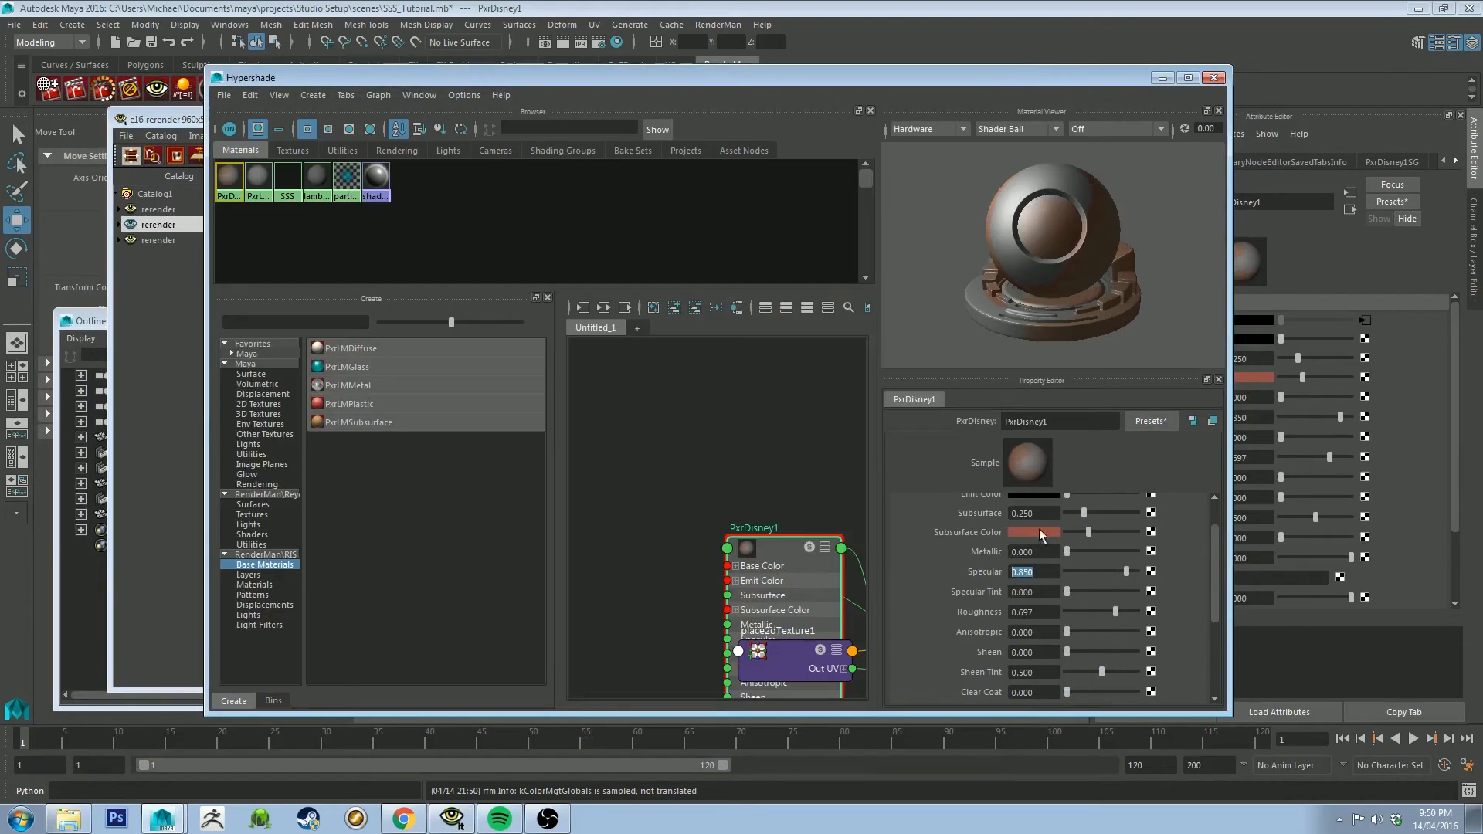
Set the PxrDisney1 material's Roughness to 0.7 and go back to the head render.
{"action": "left_click_drag", "start_coordinate": [1036, 611], "coordinate": [991, 573]}
{"action": "double_click", "coordinate": [1047, 611]}
{"action": "type", "text": "0.7"}
{"action": "key", "text": "Return"}
{"action": "scroll", "coordinate": [1151, 518], "scroll_direction": "down", "scroll_amount": 2}
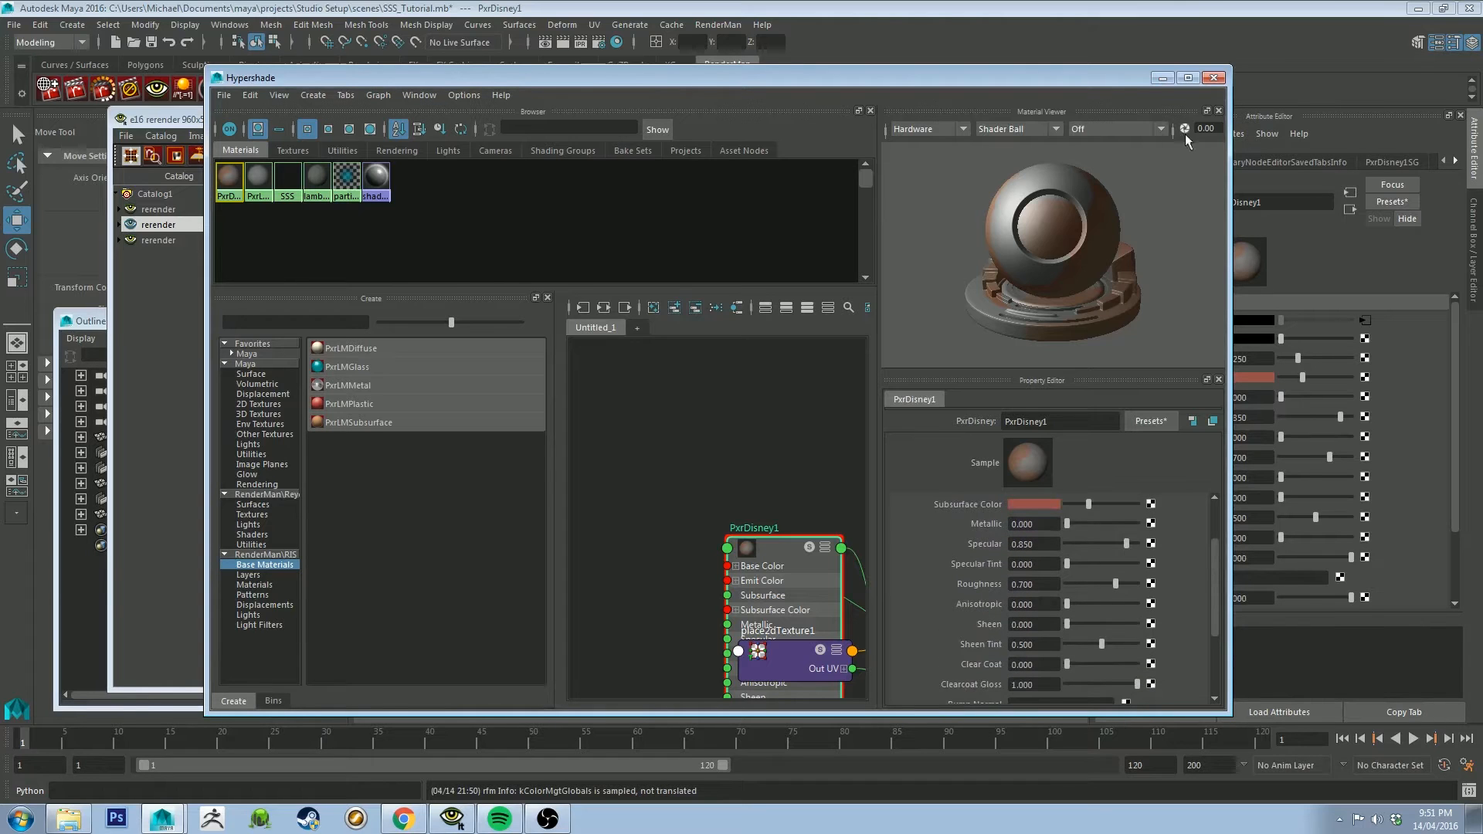
{"action": "left_click", "coordinate": [1162, 78]}
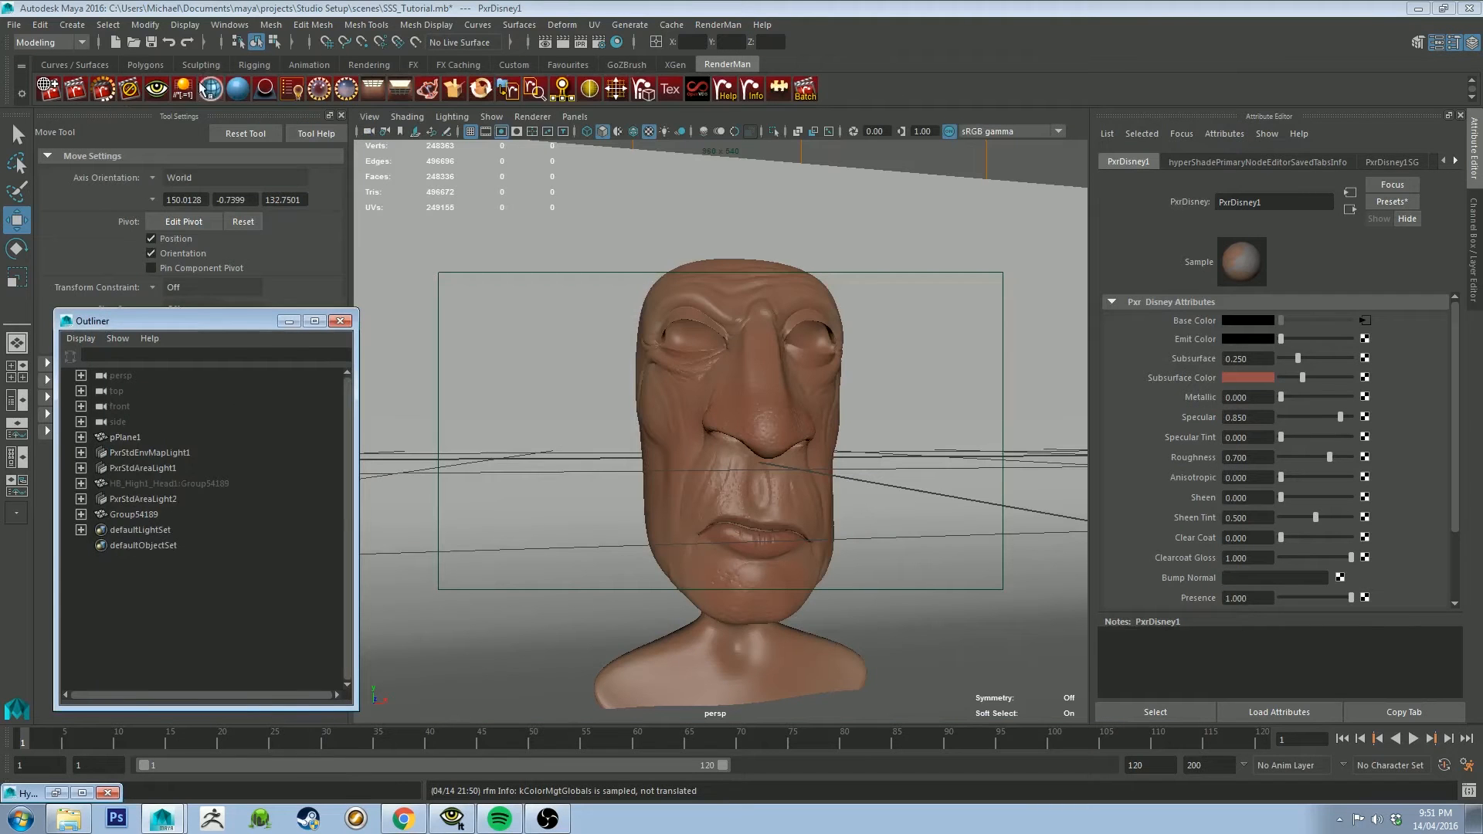
{"action": "left_click", "coordinate": [455, 819]}
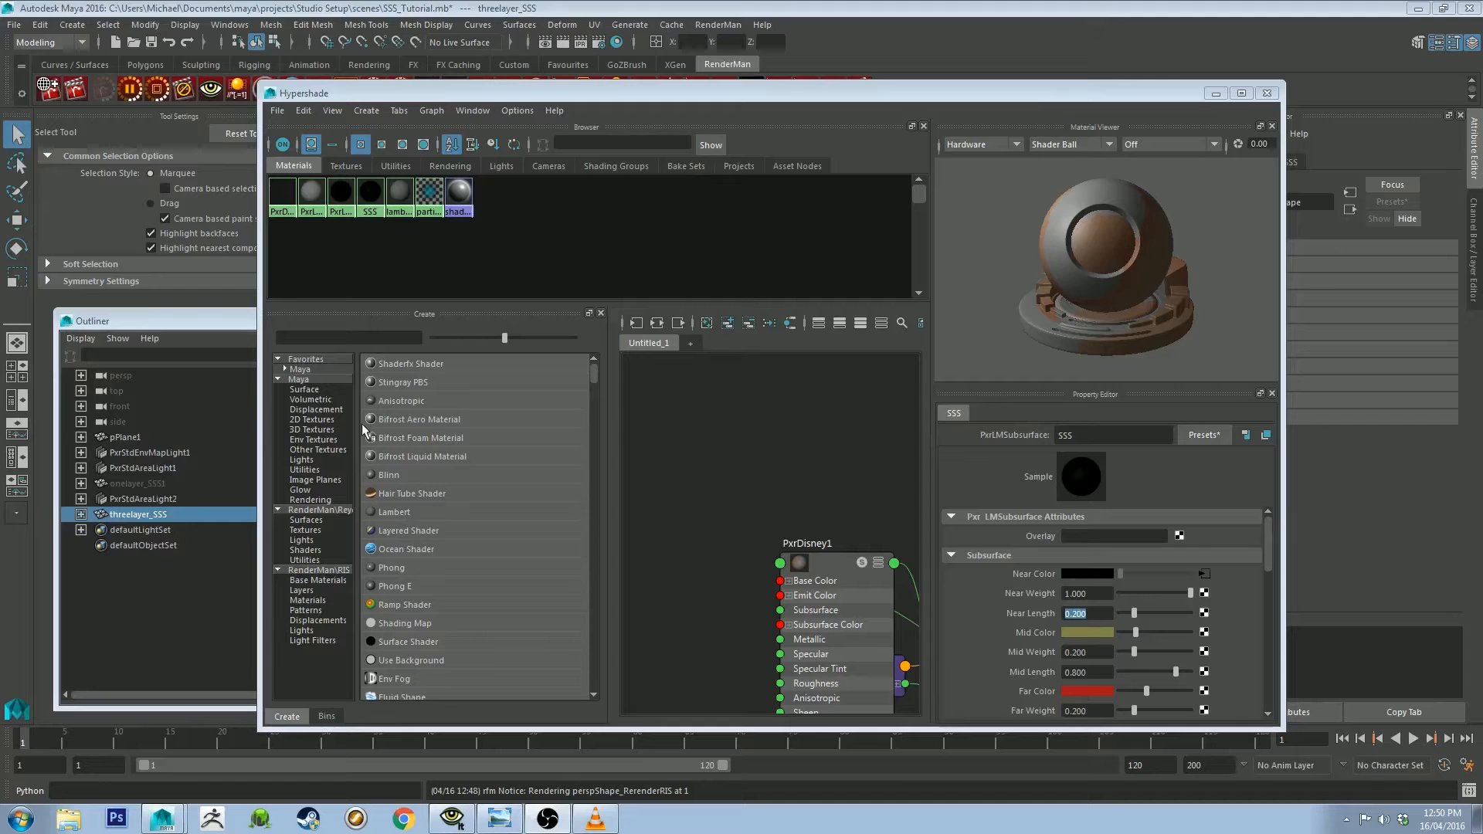
Look through the RenderMan RIS Materials and Base Materials categories for the PxrLMSubsurface material.
{"action": "left_click", "coordinate": [312, 601]}
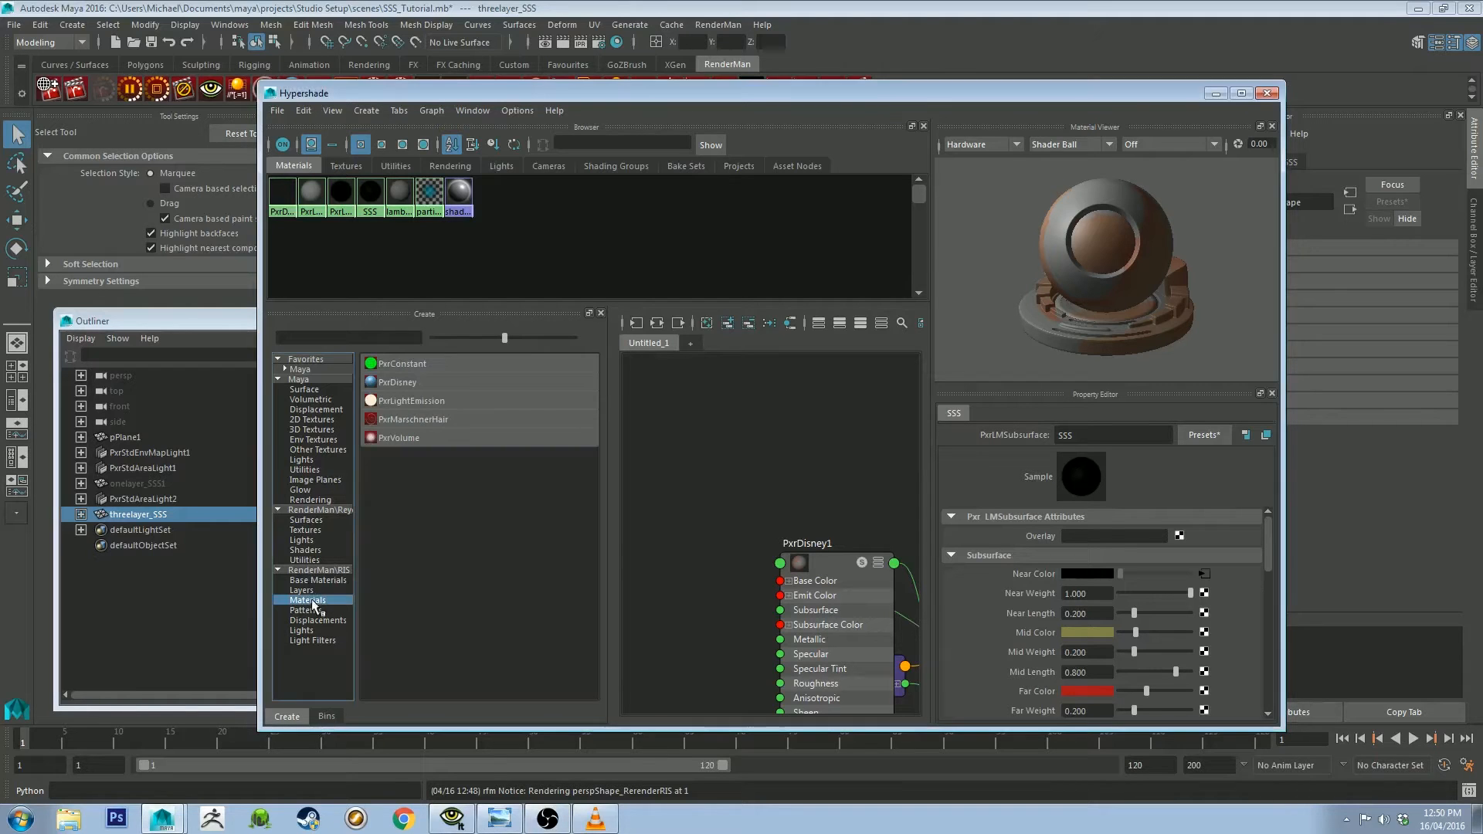
{"action": "left_click", "coordinate": [318, 580]}
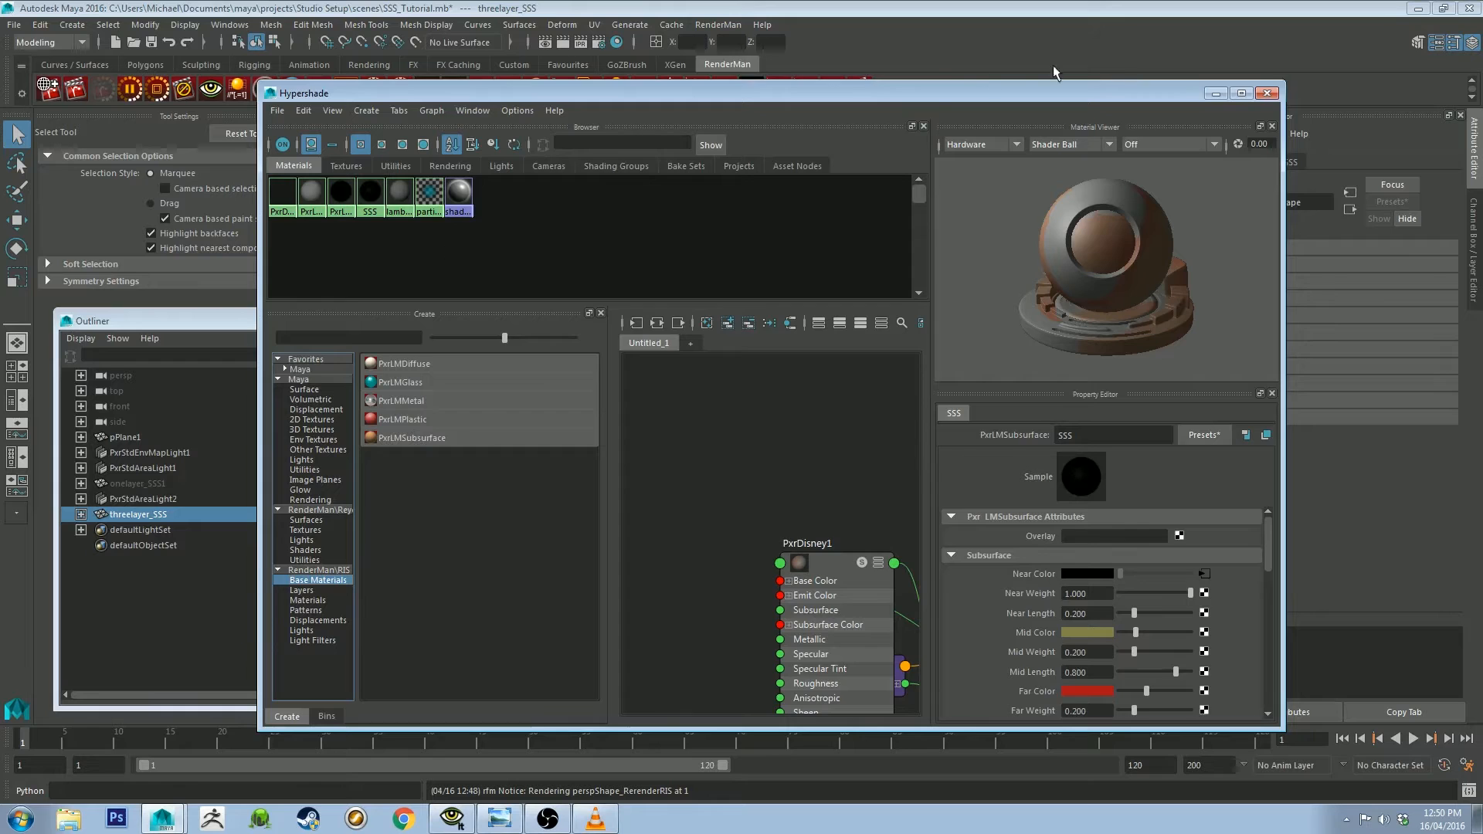
{"action": "mouse_move", "coordinate": [932, 87]}
{"action": "left_mouse_down"}
{"action": "mouse_move", "coordinate": [1295, 79]}
{"action": "mouse_move", "coordinate": [922, 83]}
{"action": "left_mouse_up"}
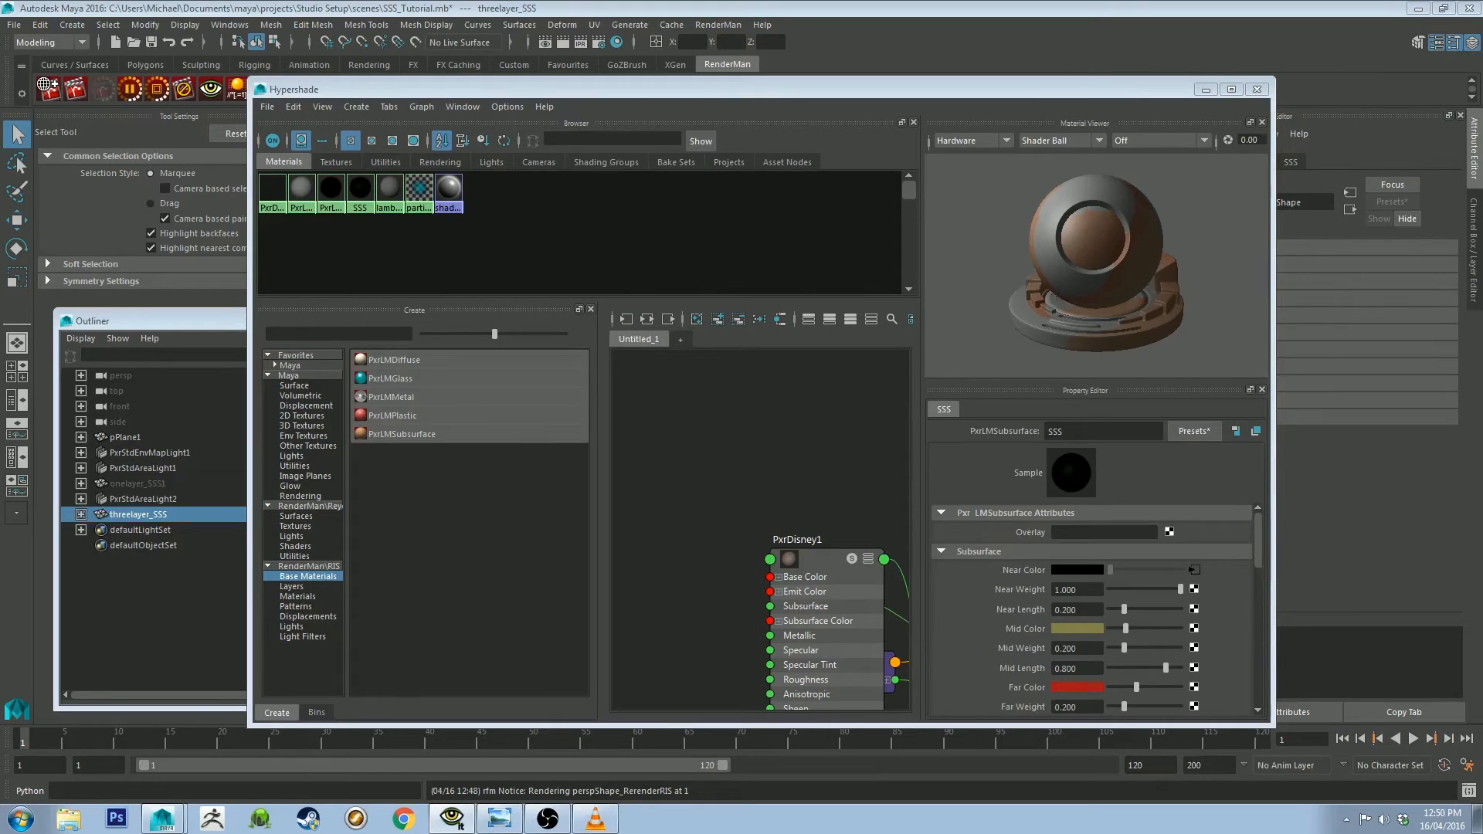
Bring up the three-layer subsurface head render, enlarge its window and zoom in on the face.
{"action": "left_click", "coordinate": [451, 819]}
{"action": "left_click_drag", "start_coordinate": [443, 127], "coordinate": [419, 120]}
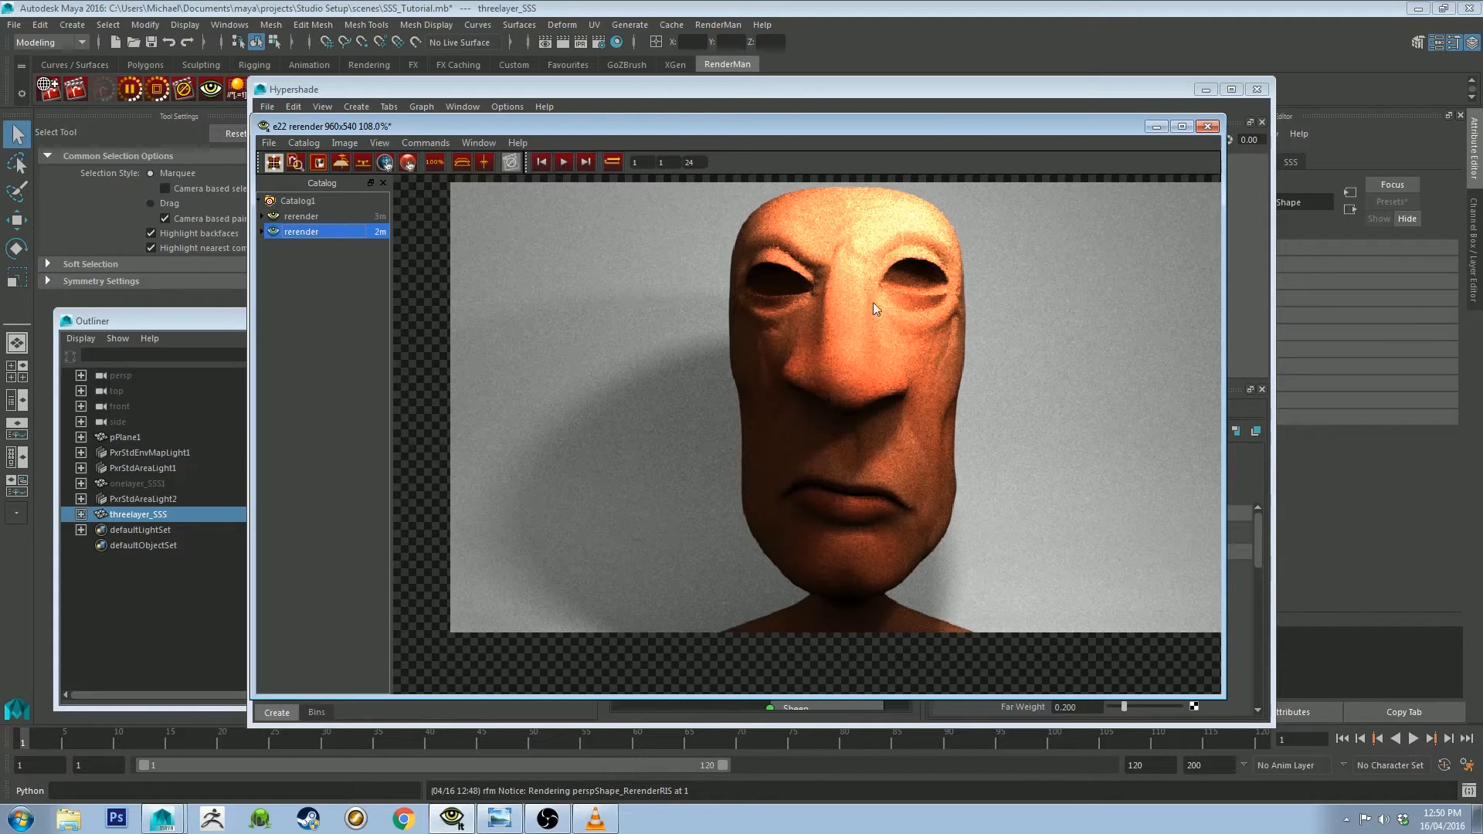
{"action": "left_click_drag", "start_coordinate": [990, 127], "coordinate": [878, 84]}
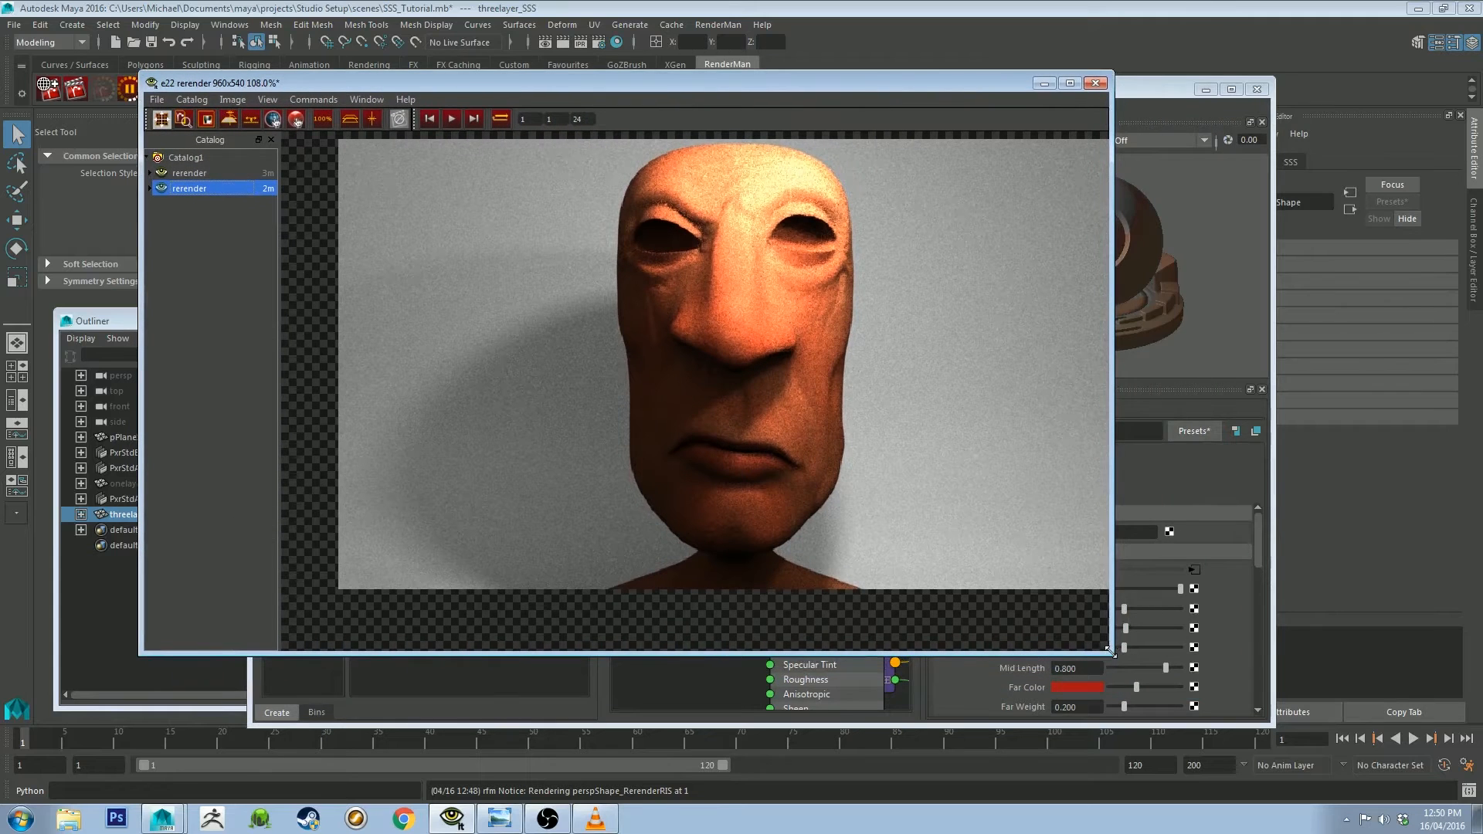
{"action": "left_click_drag", "start_coordinate": [1110, 653], "coordinate": [1285, 694]}
{"action": "scroll", "coordinate": [906, 352], "scroll_direction": "up", "scroll_amount": 2}
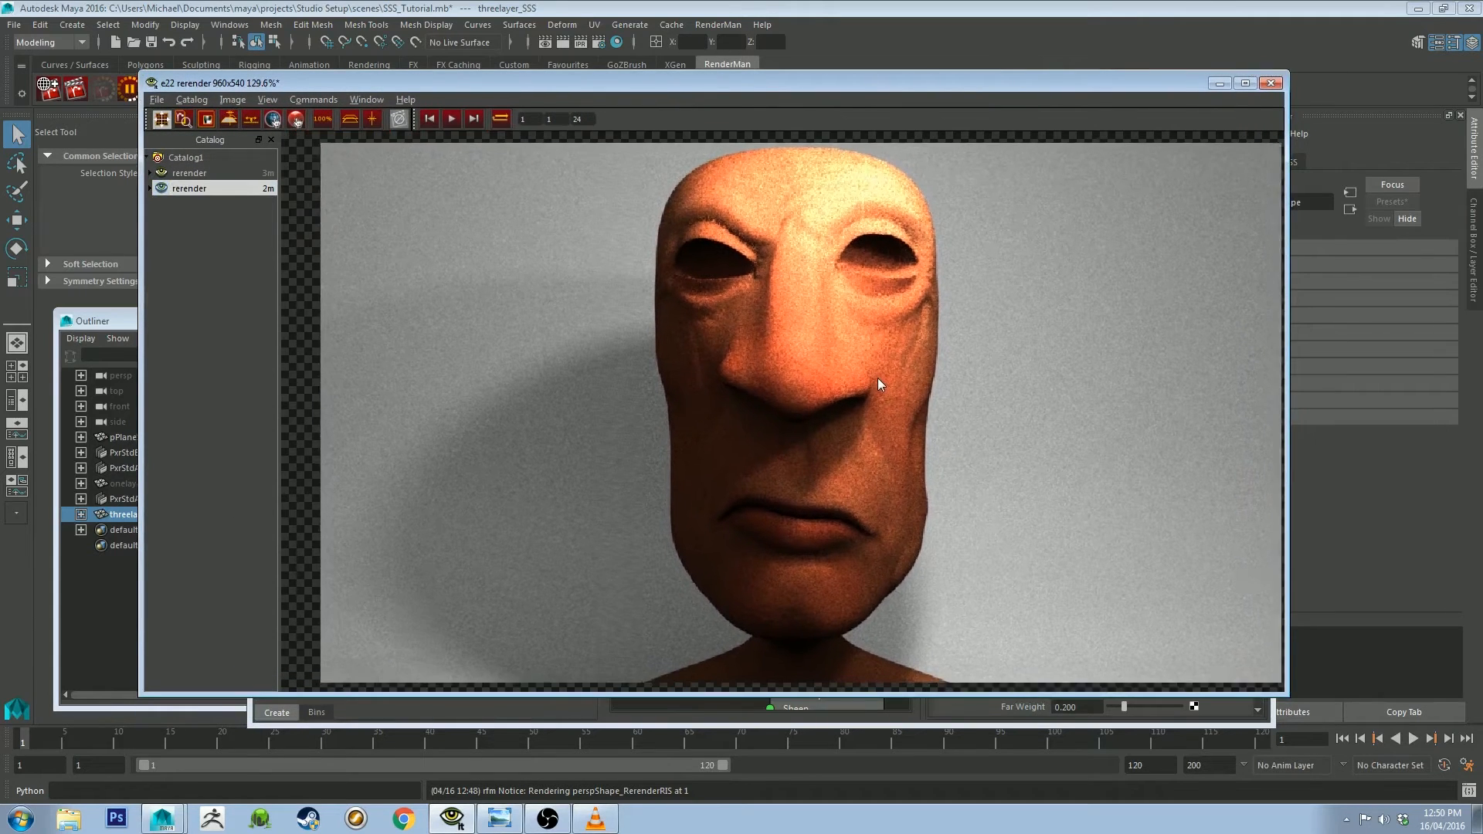
{"action": "middle_click_drag", "start_coordinate": [877, 377], "coordinate": [861, 366]}
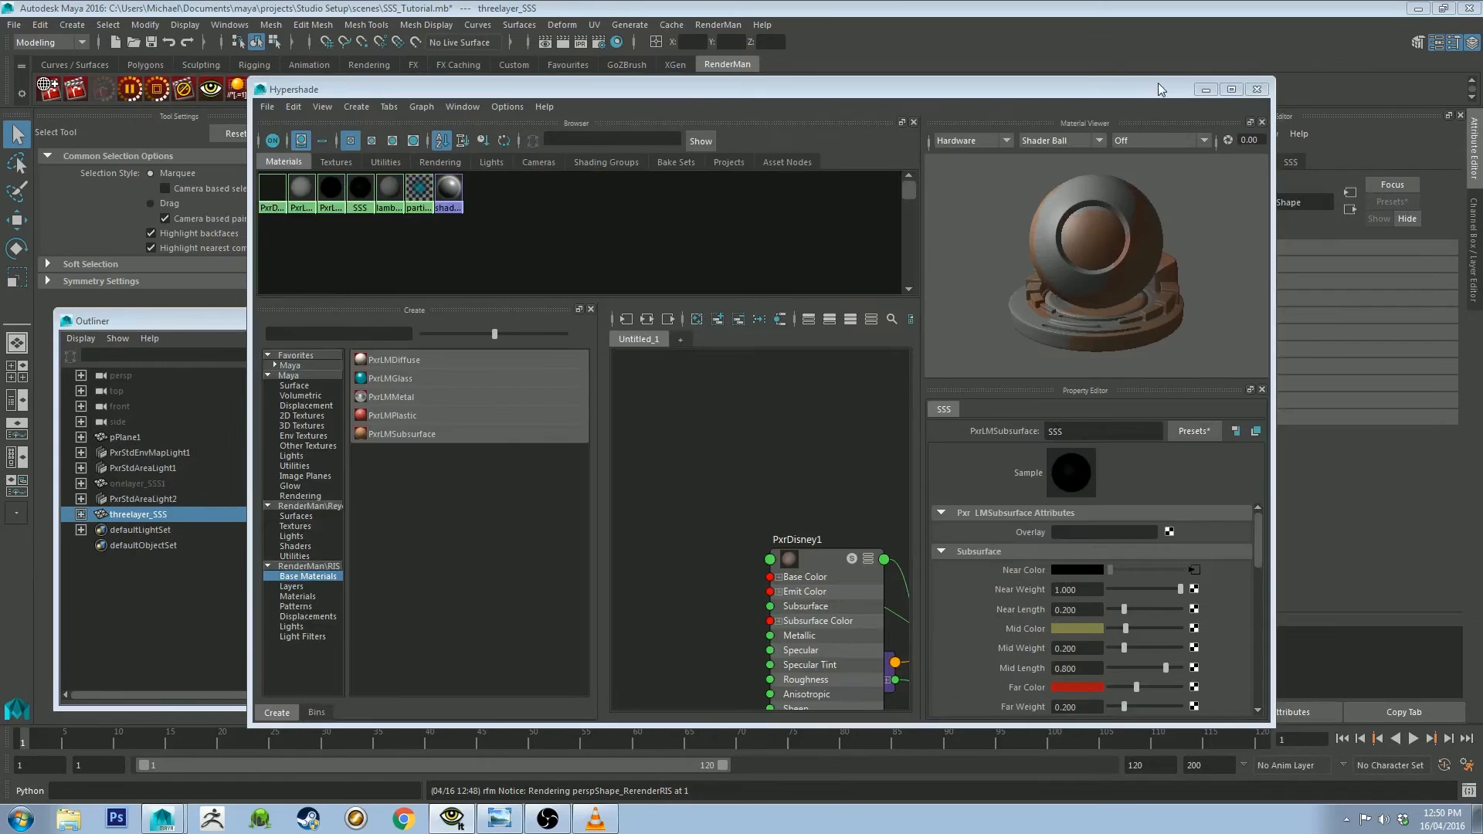
Examine the near, mid and far color, weight and length settings of the SSS material in the Hypershade.
{"action": "left_click_drag", "start_coordinate": [1158, 83], "coordinate": [1108, 61]}
{"action": "left_click_drag", "start_coordinate": [1208, 513], "coordinate": [1207, 513]}
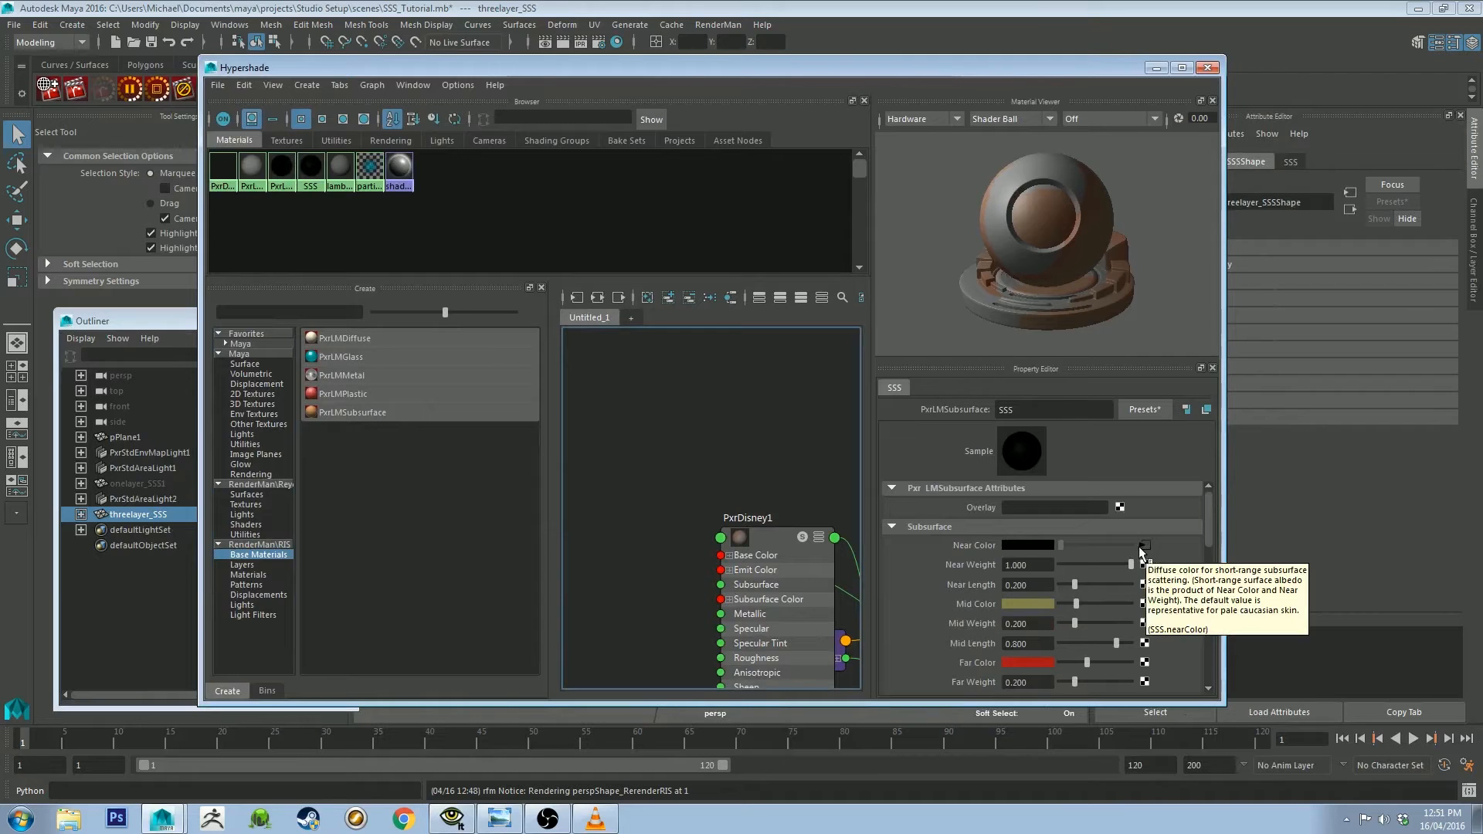
{"action": "left_click_drag", "start_coordinate": [1211, 511], "coordinate": [1212, 517]}
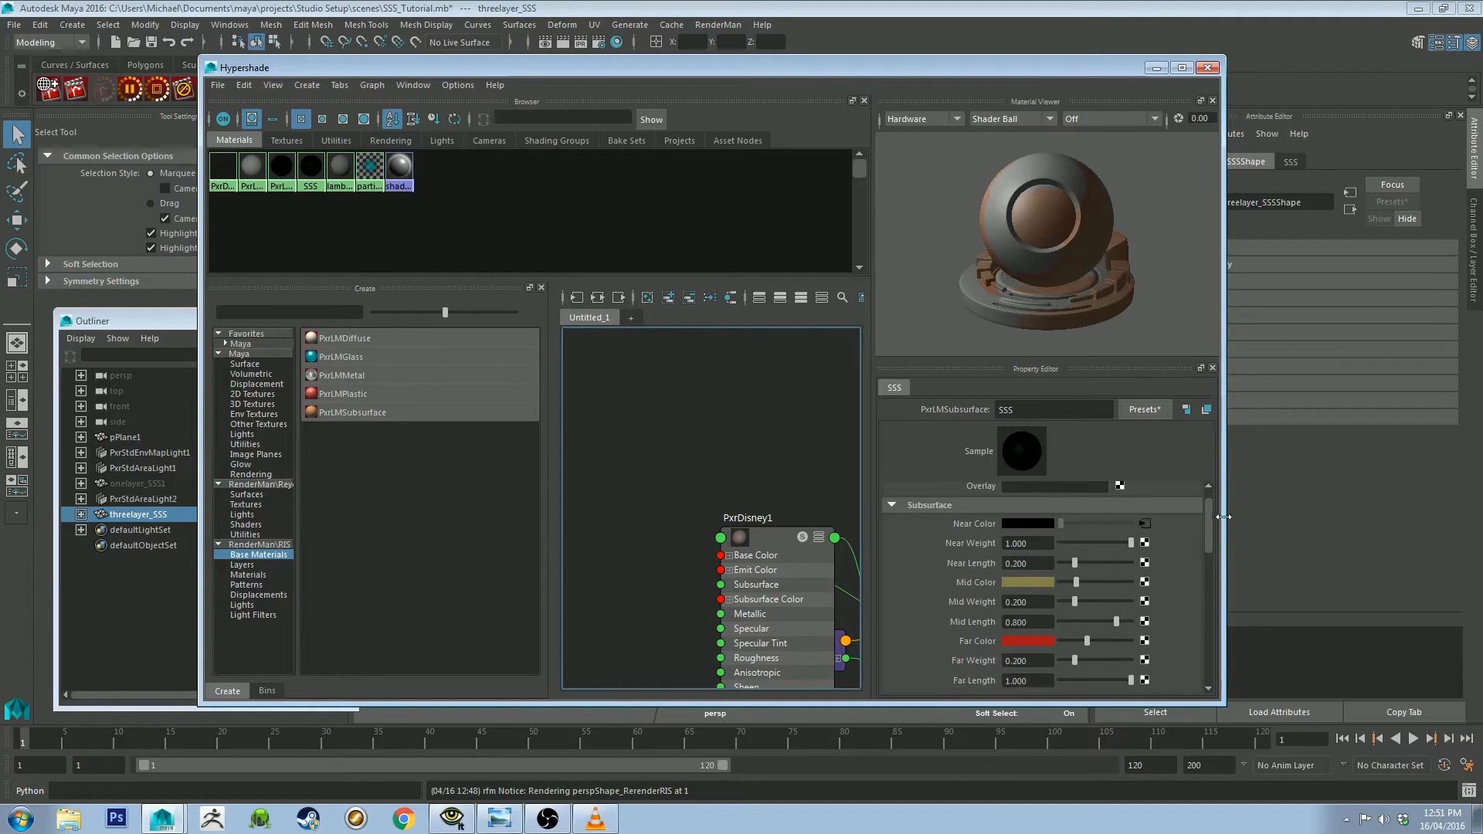
{"action": "left_click_drag", "start_coordinate": [1210, 521], "coordinate": [1208, 507]}
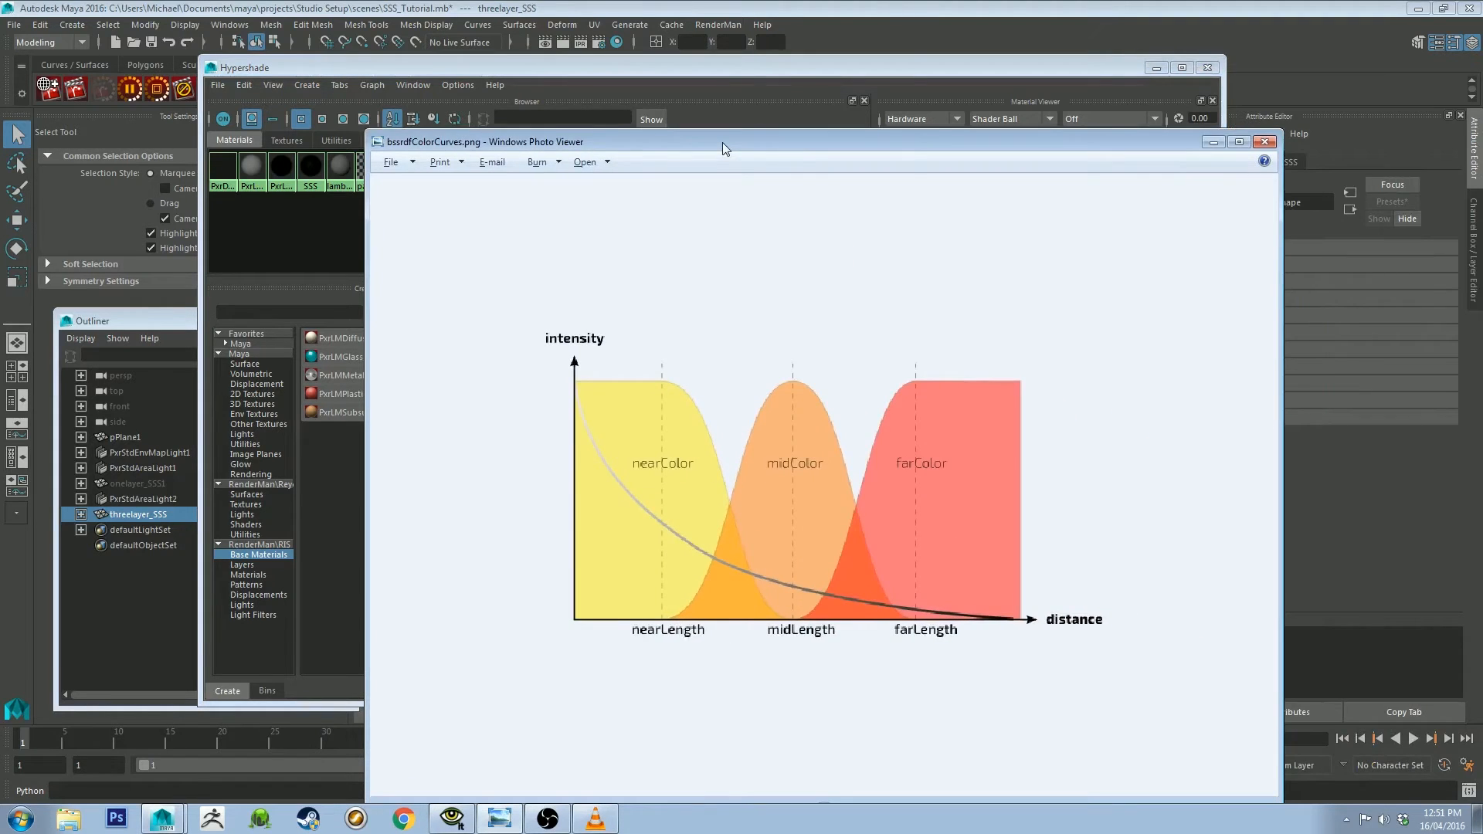
Study the near, mid and far color curves in bssrdfColorCurves.png full screen and return to the SSS material's Subsurface settings.
{"action": "double_click", "coordinate": [721, 142]}
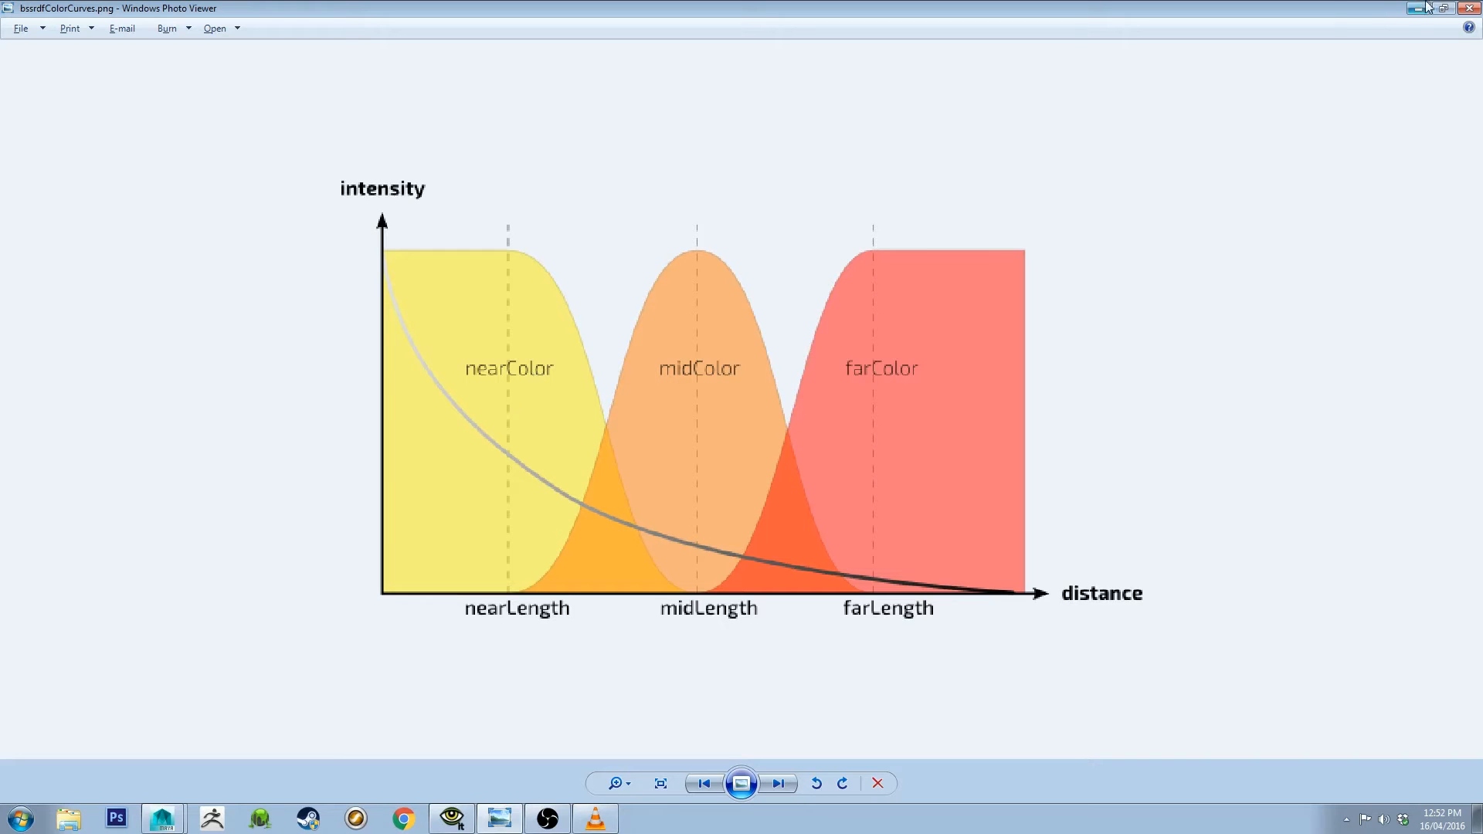
{"action": "left_click_drag", "start_coordinate": [1366, 11], "coordinate": [1482, 101]}
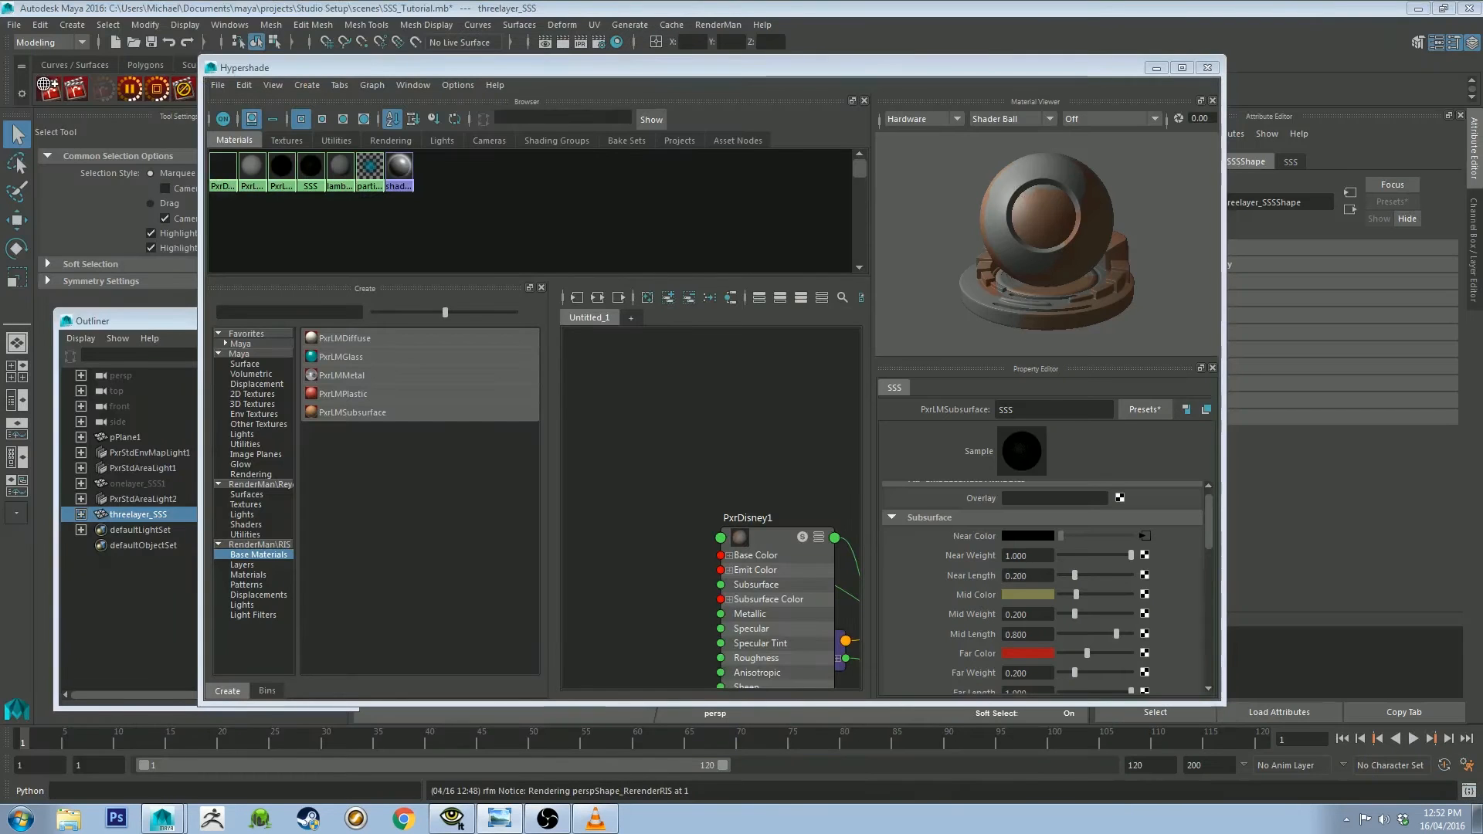
{"action": "left_click", "coordinate": [1084, 68]}
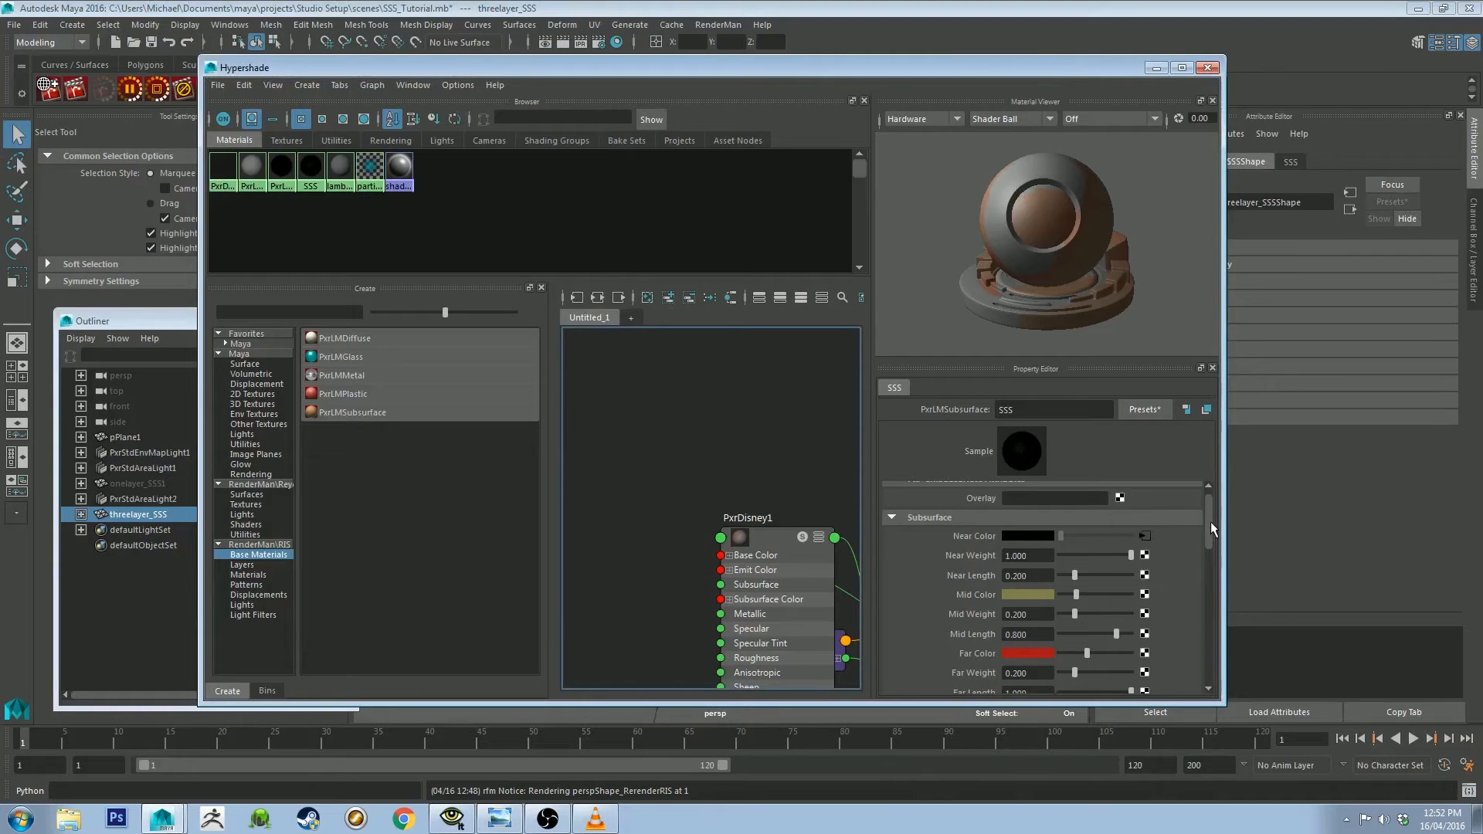
{"action": "scroll", "coordinate": [1211, 522], "scroll_direction": "up", "scroll_amount": 1}
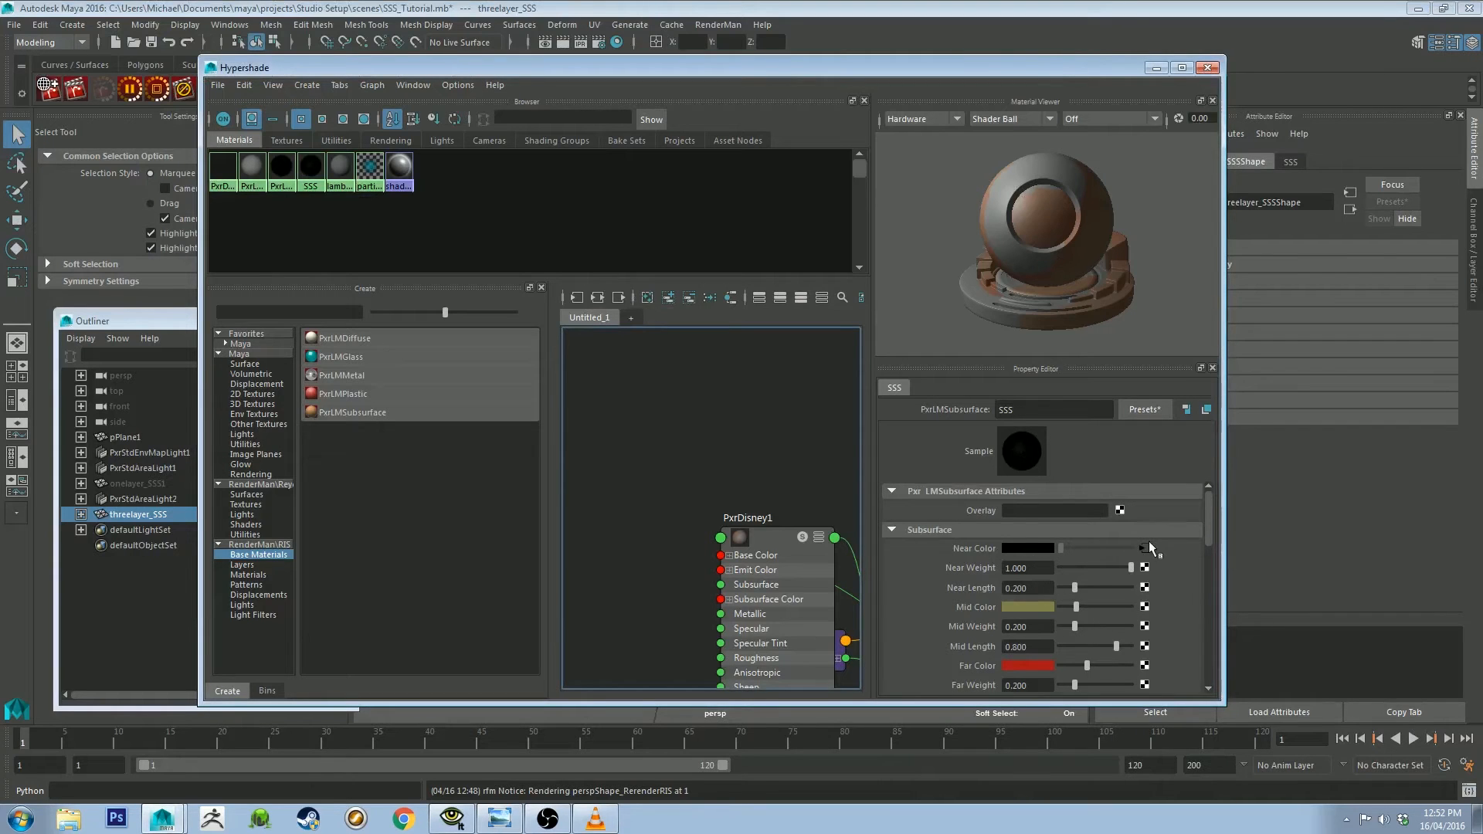
Compare the three-layer head render with the SSS material's Subsurface settings and move the render window off the Hypershade.
{"action": "left_click", "coordinate": [459, 820]}
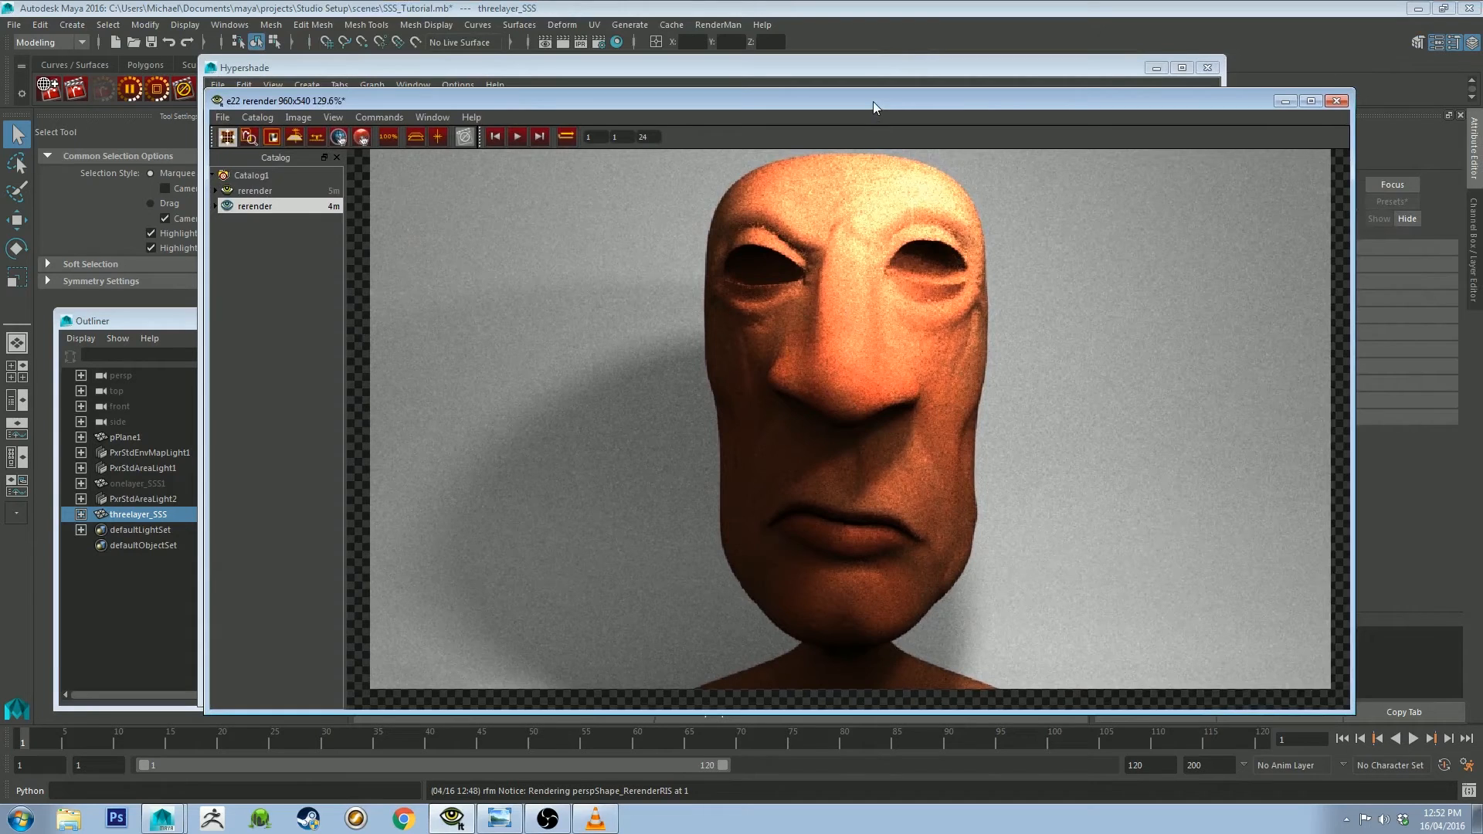
{"action": "left_click_drag", "start_coordinate": [873, 101], "coordinate": [897, 110]}
{"action": "key", "text": "alt+Tab"}
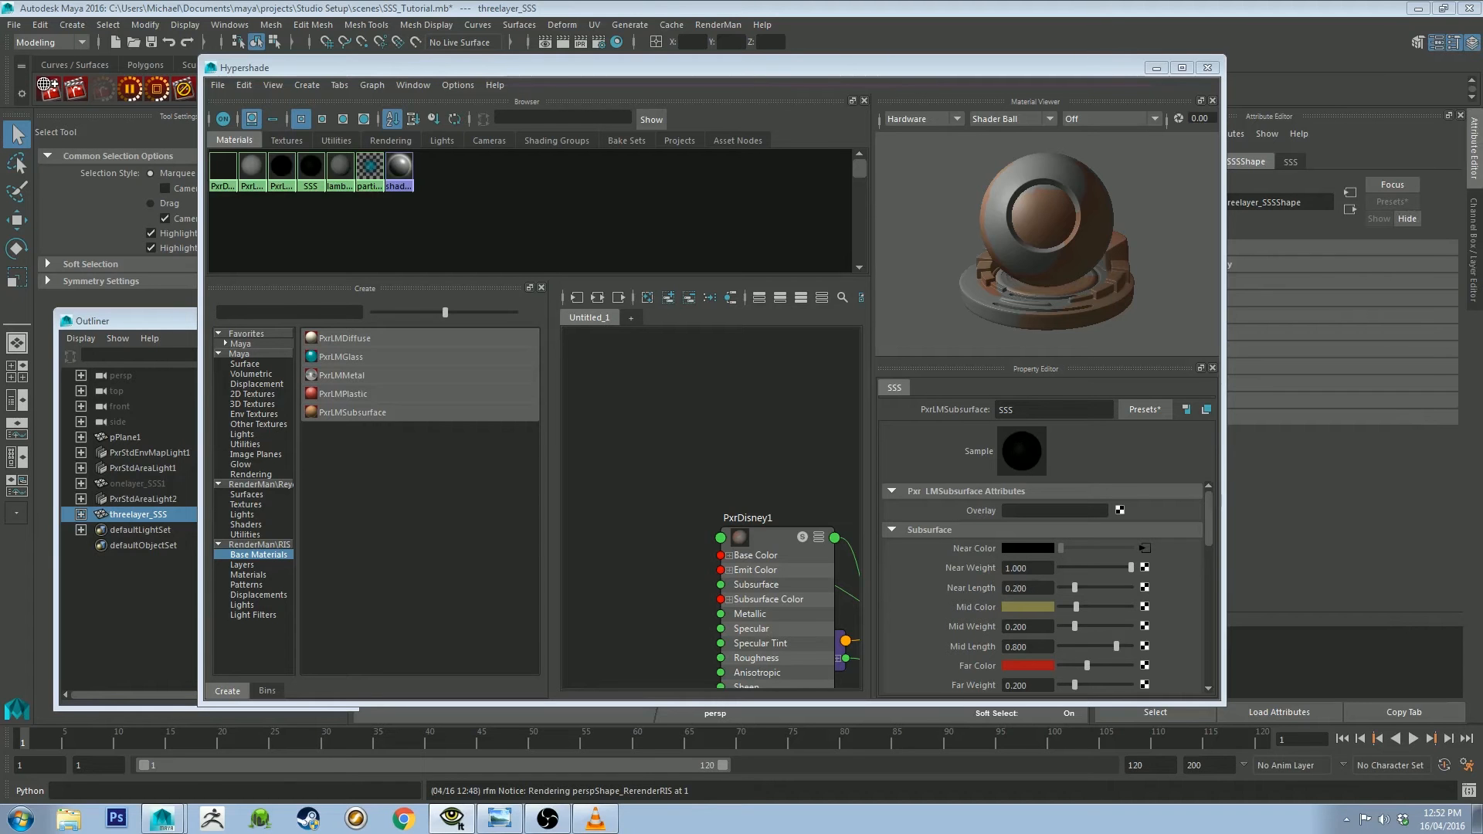
{"action": "key", "text": "alt+Tab"}
{"action": "left_click_drag", "start_coordinate": [1462, 149], "coordinate": [586, 100]}
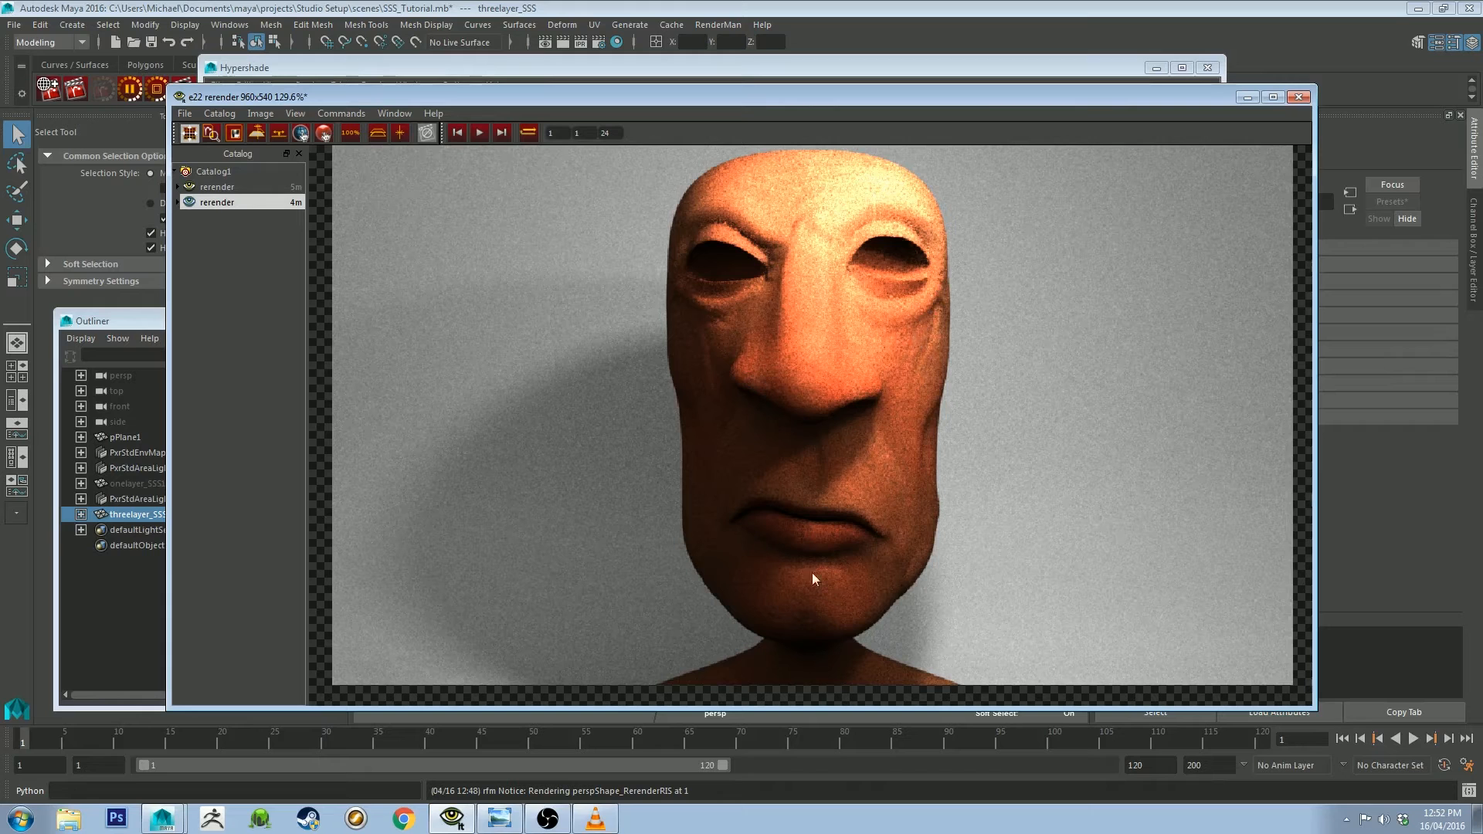
{"action": "left_click_drag", "start_coordinate": [754, 93], "coordinate": [1482, 95]}
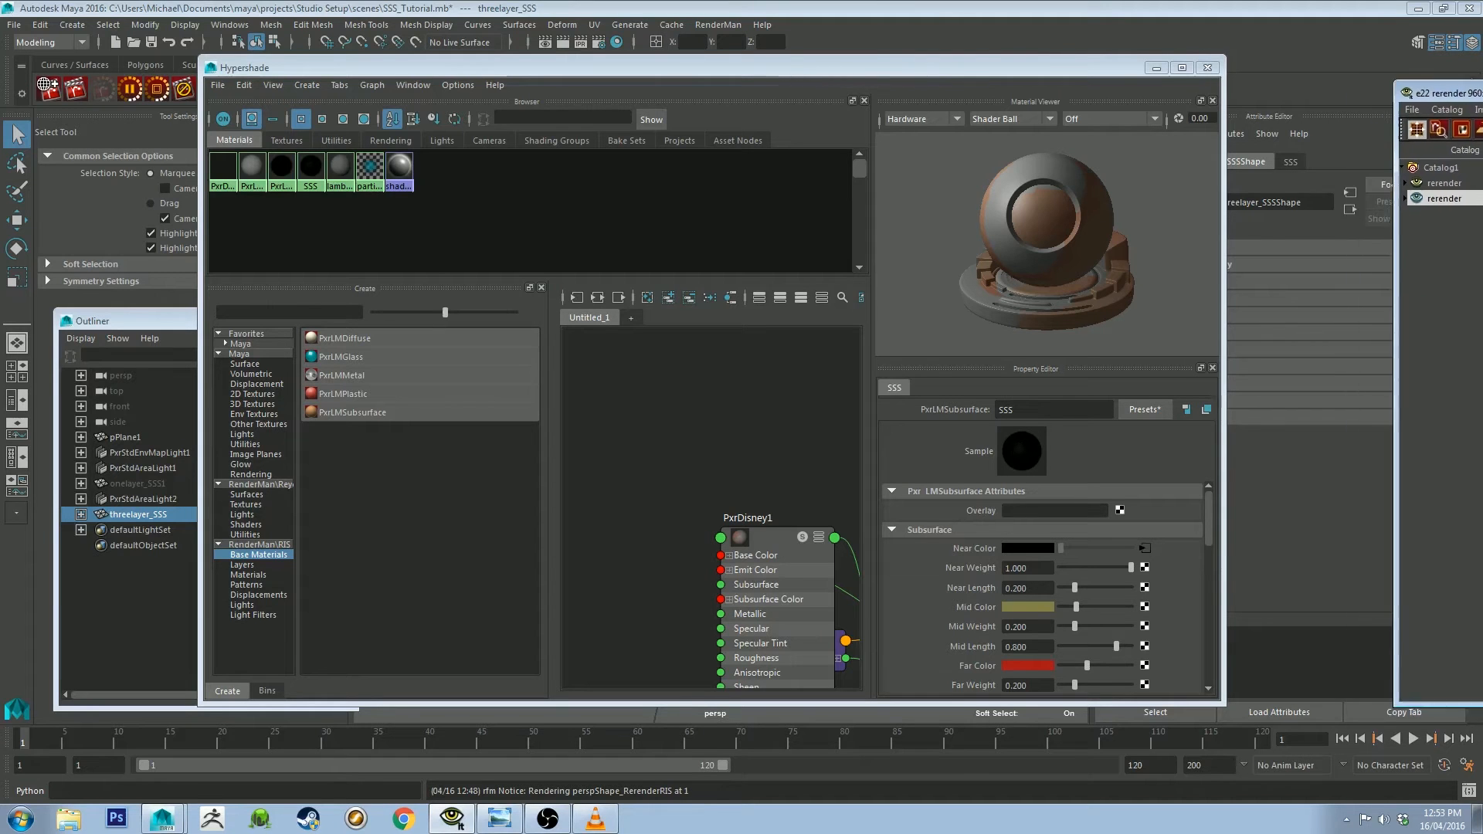
{"action": "mouse_move", "coordinate": [1482, 96]}
{"action": "left_mouse_down"}
{"action": "mouse_move", "coordinate": [832, 100]}
{"action": "mouse_move", "coordinate": [1482, 69]}
{"action": "left_mouse_up"}
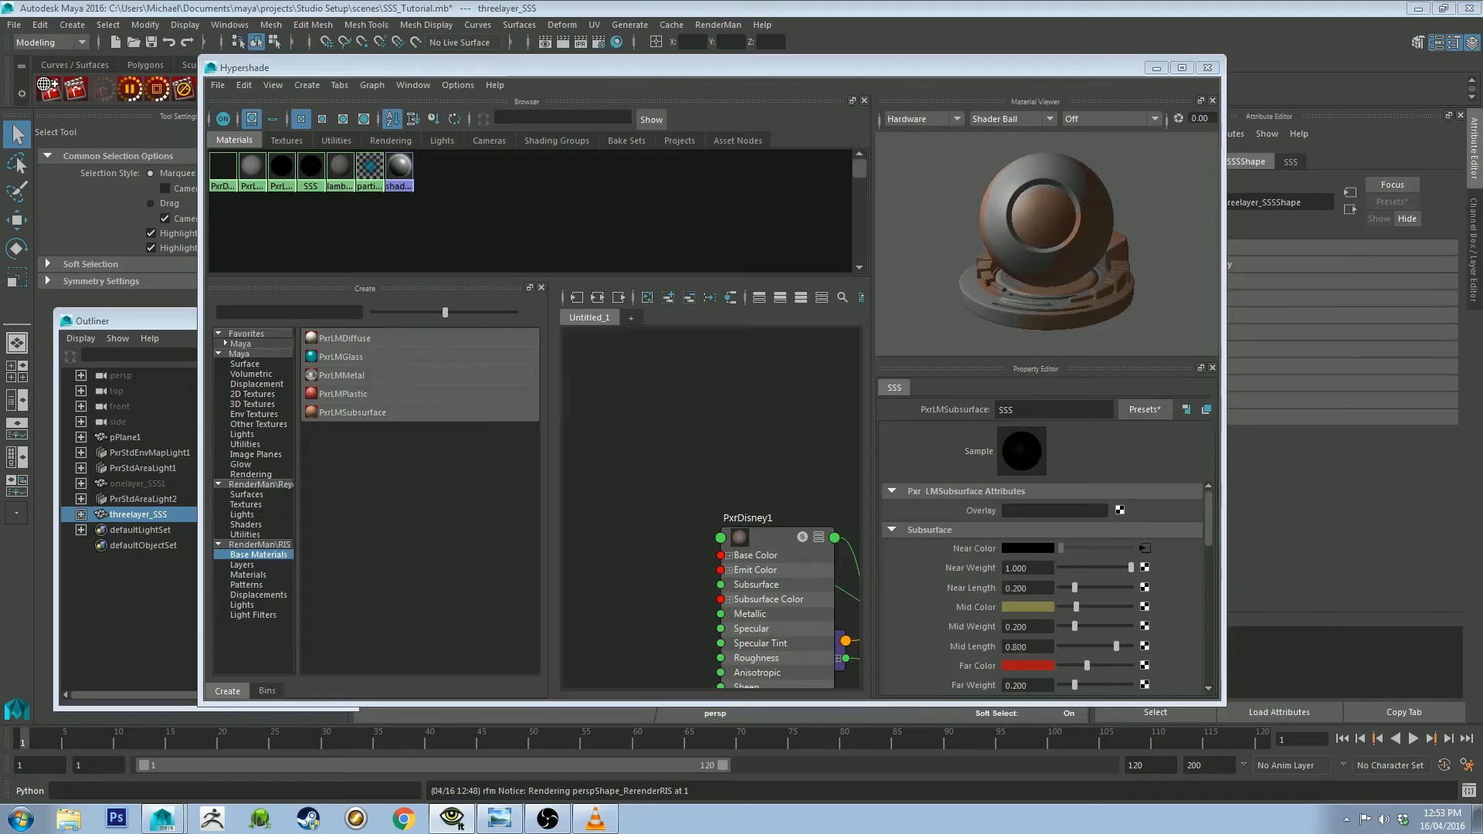
Set the SSS material's Near Length to 0.01.
{"action": "left_click_drag", "start_coordinate": [1037, 589], "coordinate": [901, 585]}
{"action": "type", "text": ".01"}
{"action": "key", "text": "Return"}
Bring the render window back and compare the two catalogued head renders by switching between them repeatedly.
{"action": "left_click_drag", "start_coordinate": [1482, 70], "coordinate": [855, 82]}
{"action": "left_click", "coordinate": [205, 169]}
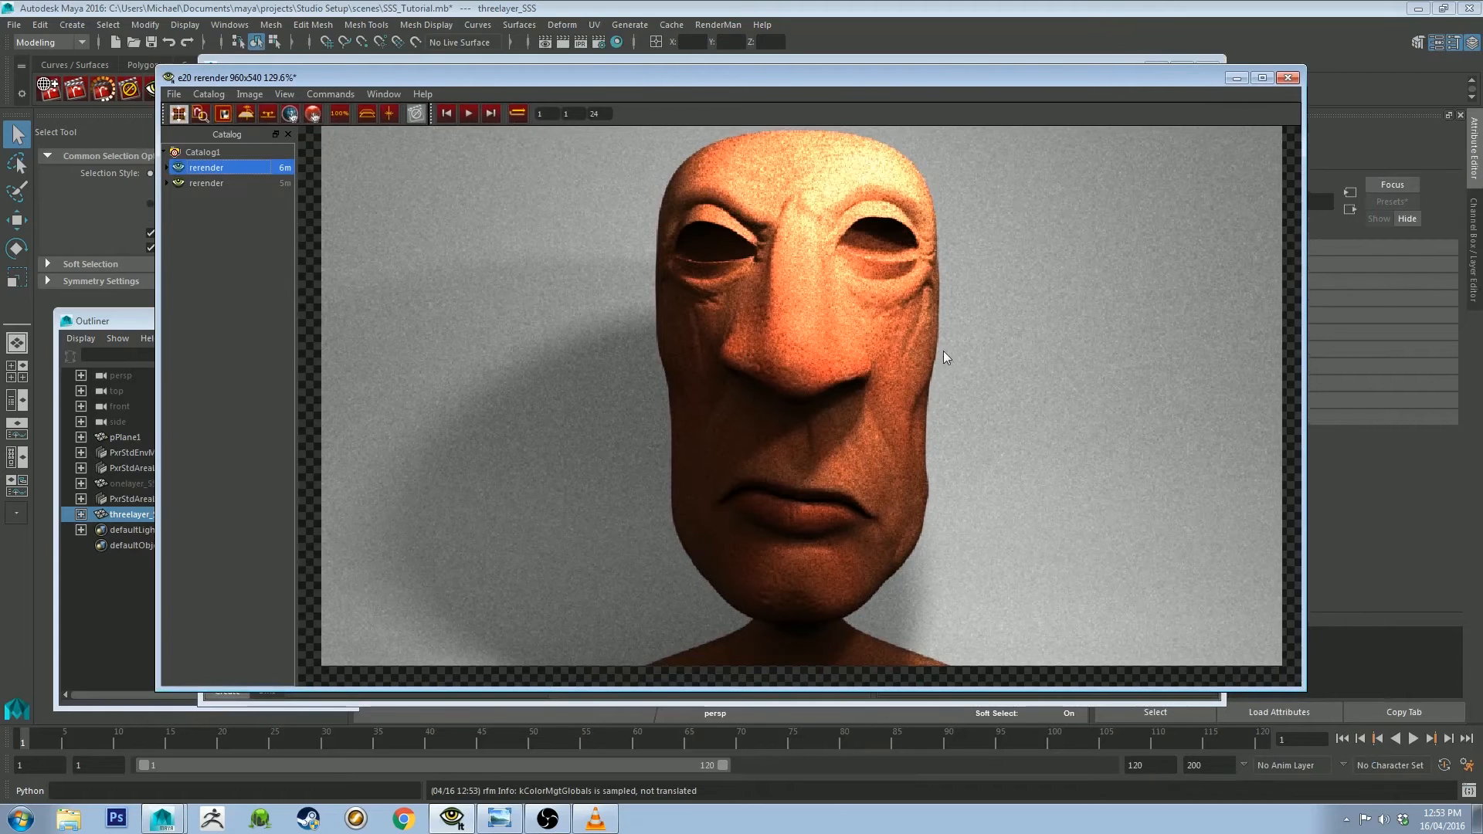
{"action": "left_click", "coordinate": [240, 183]}
{"action": "left_click", "coordinate": [241, 166]}
{"action": "left_click", "coordinate": [230, 183]}
{"action": "left_click", "coordinate": [234, 170]}
{"action": "left_click", "coordinate": [229, 191]}
{"action": "left_click", "coordinate": [217, 184]}
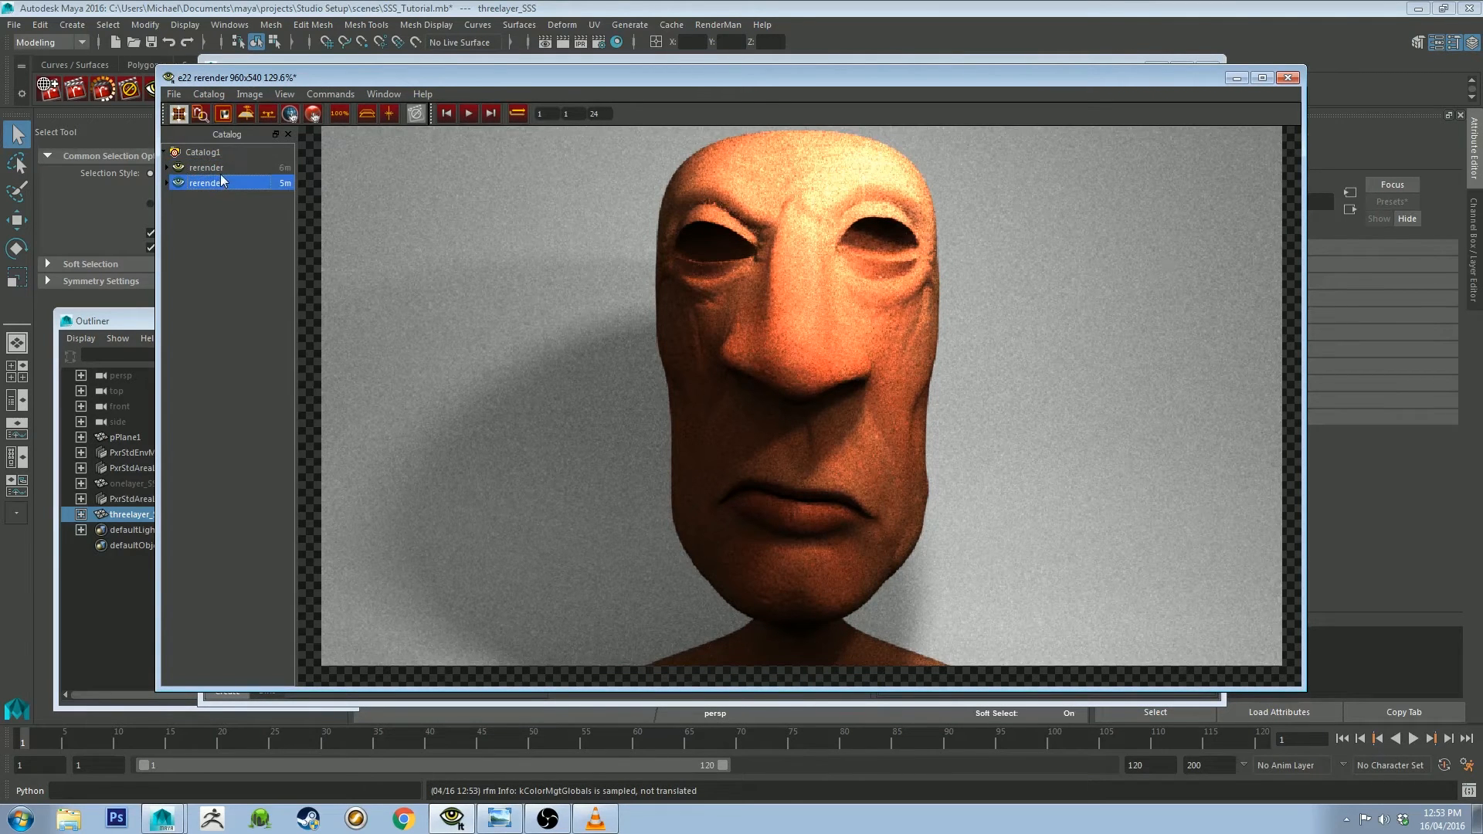
Review the first catalogued head render and return to the SSS material's Subsurface settings in the Hypershade.
{"action": "mouse_move", "coordinate": [221, 176]}
{"action": "left_click", "coordinate": [195, 170]}
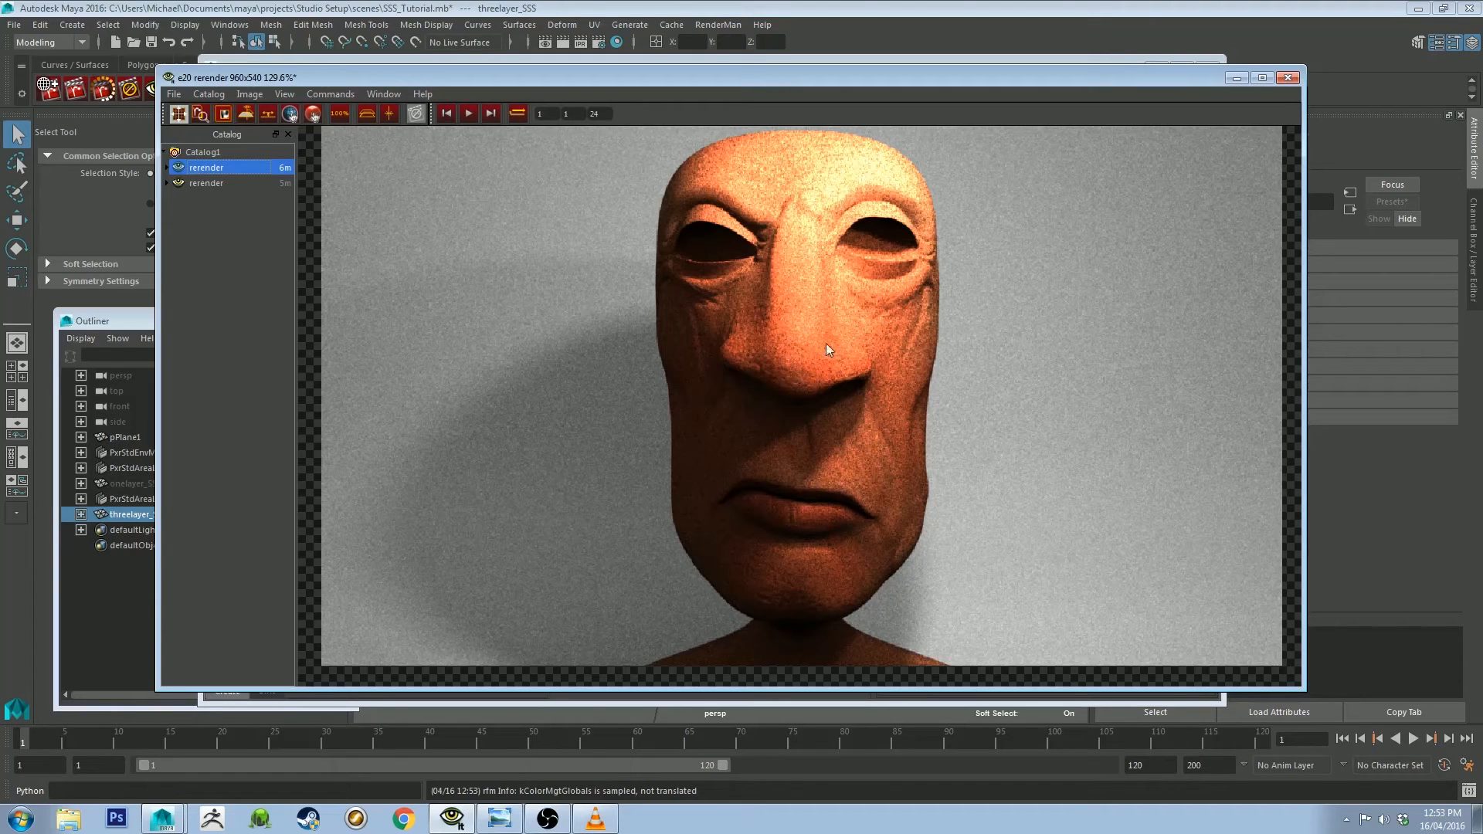
{"action": "left_click_drag", "start_coordinate": [902, 79], "coordinate": [950, 98]}
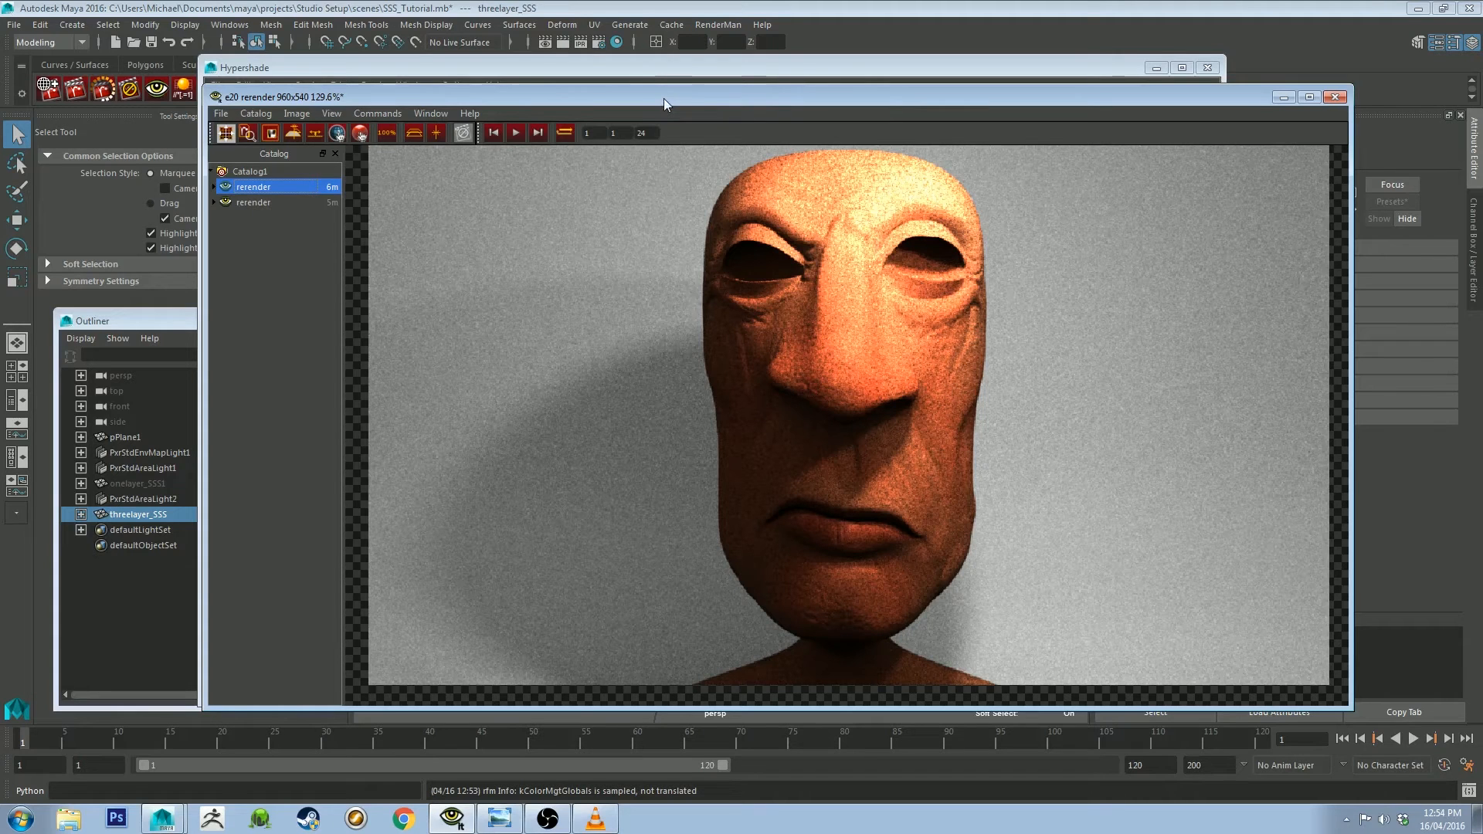
{"action": "left_click", "coordinate": [665, 72]}
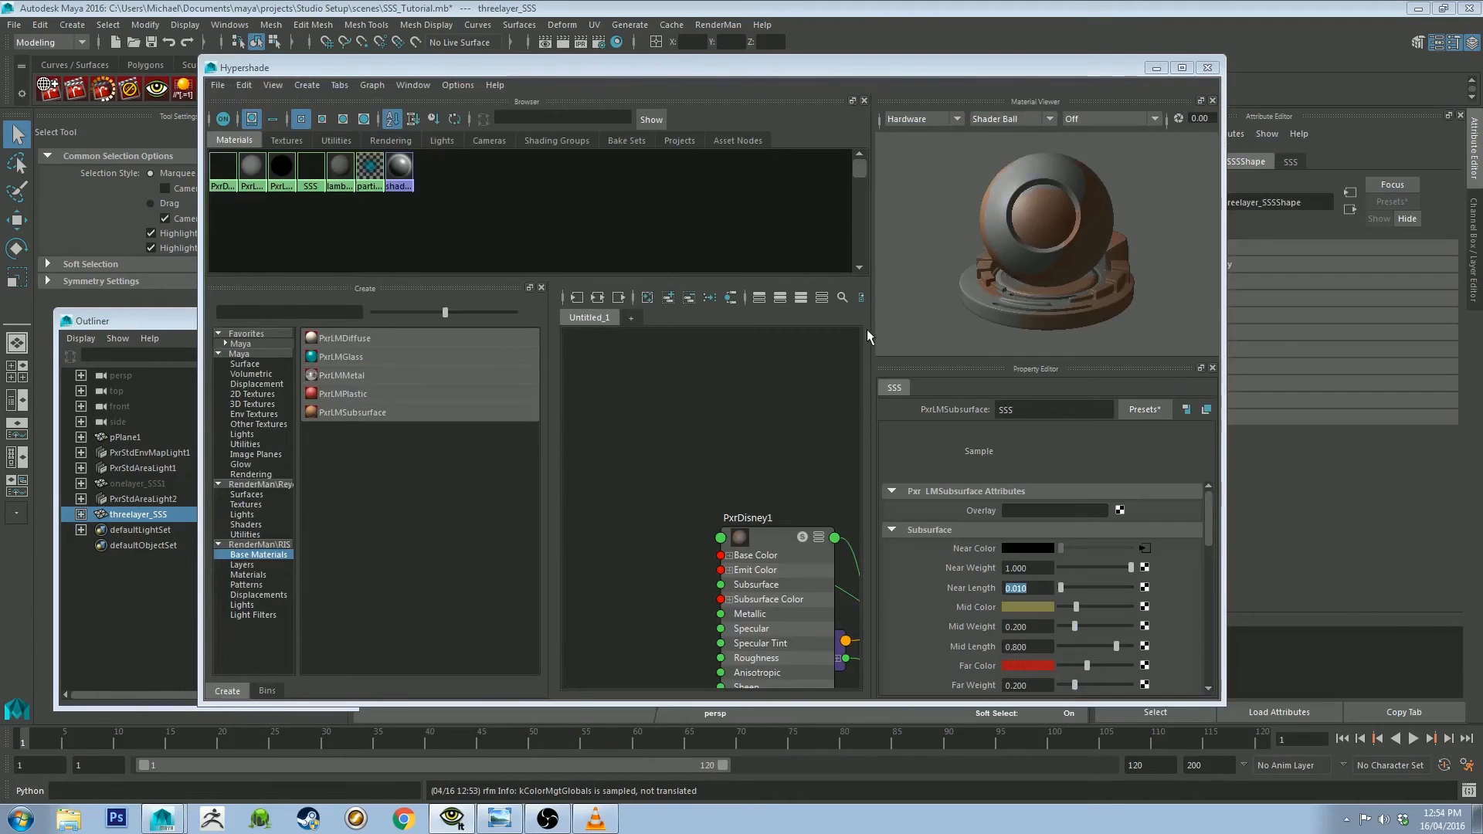
{"action": "scroll", "coordinate": [1208, 511], "scroll_direction": "down", "scroll_amount": 1}
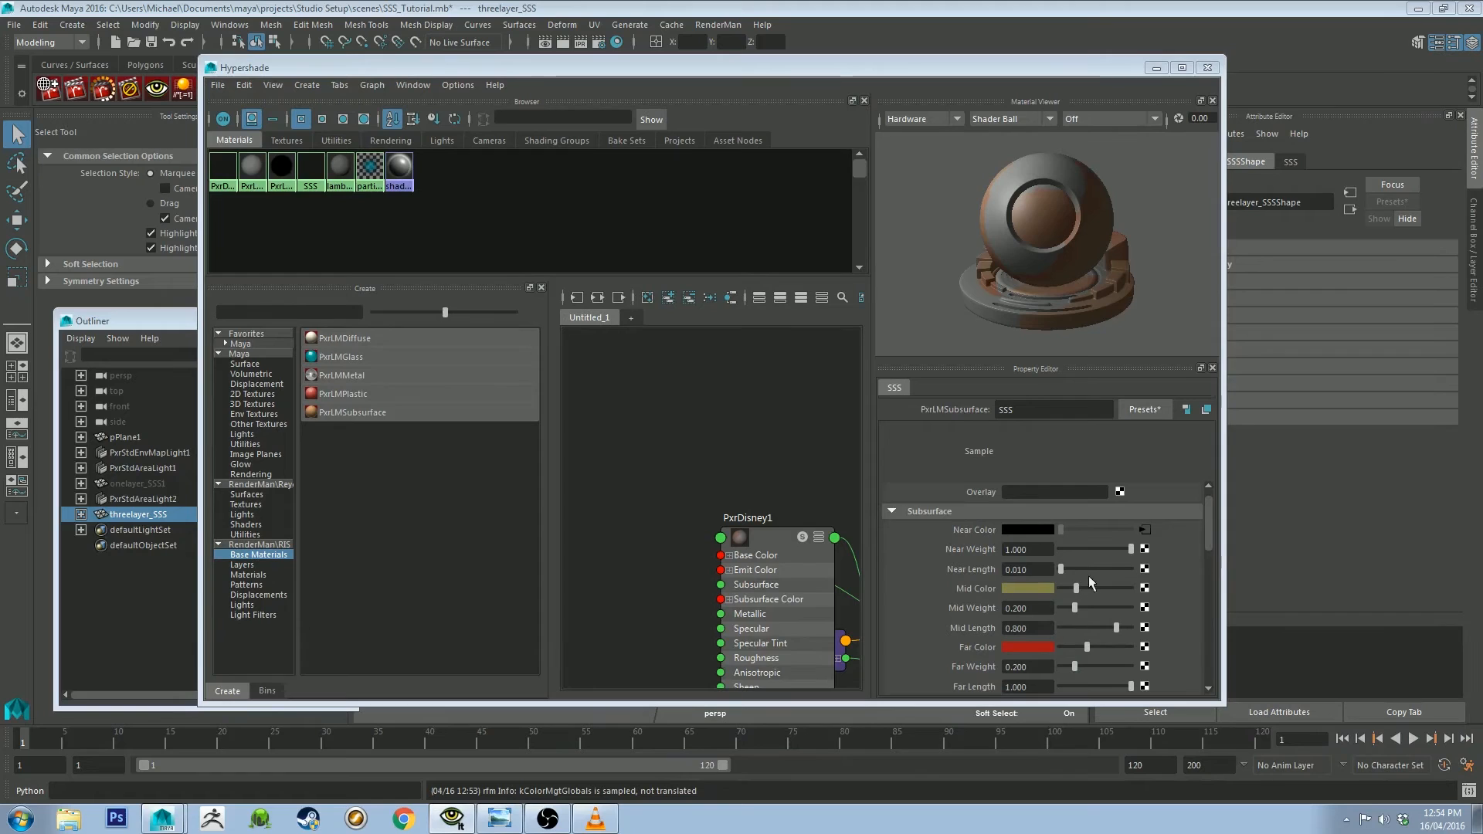
{"action": "left_click_drag", "start_coordinate": [1207, 508], "coordinate": [1207, 511]}
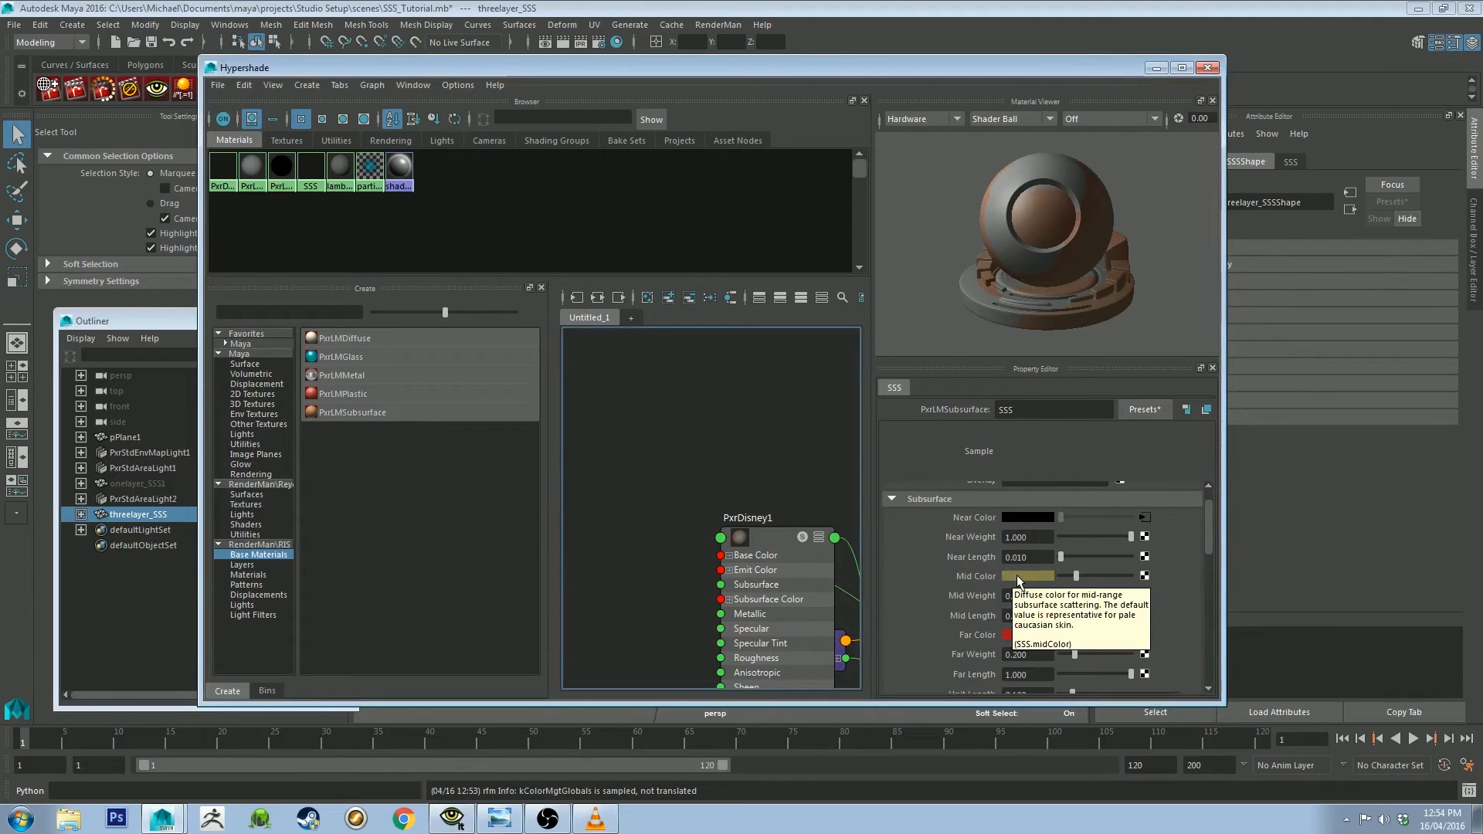
{"action": "left_click", "coordinate": [451, 819]}
{"action": "left_click_drag", "start_coordinate": [861, 118], "coordinate": [767, 107]}
{"action": "left_click", "coordinate": [766, 72]}
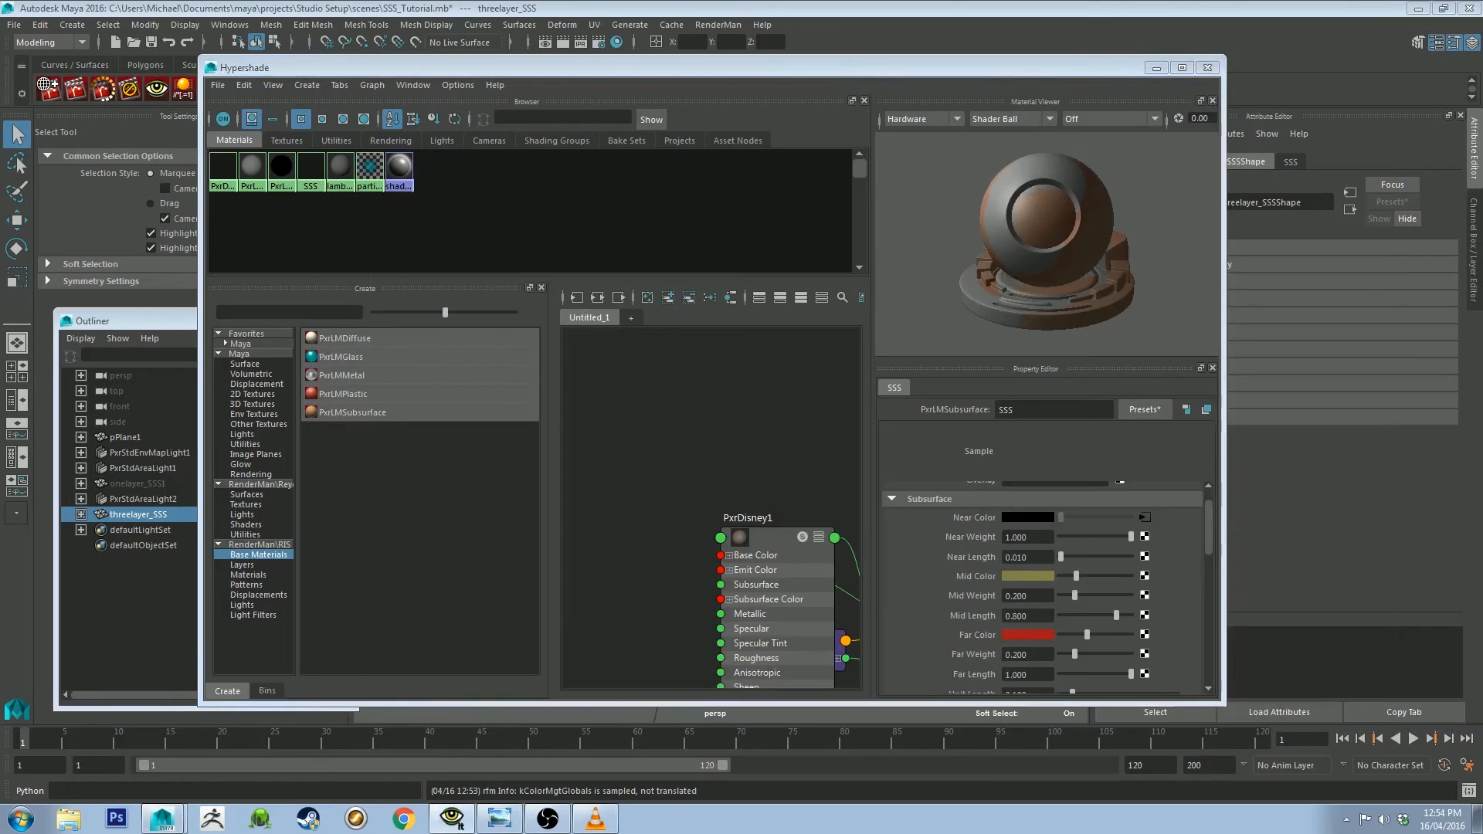
Change the SSS material's Mid Color to a muted red with hue 352.02, saturation 0.7 and value 0.225.
{"action": "left_click", "coordinate": [1013, 577]}
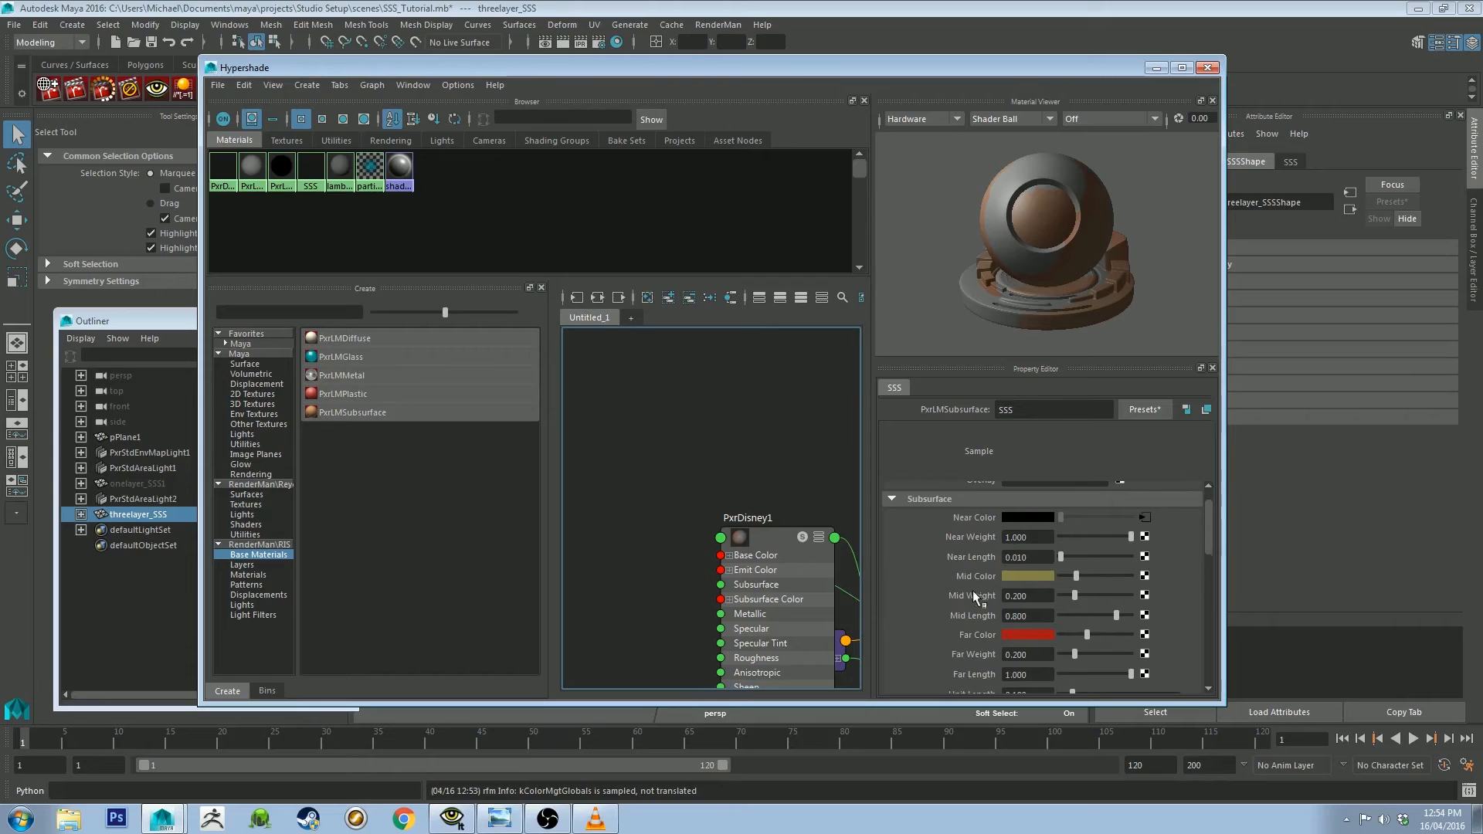
{"action": "left_click", "coordinate": [1017, 576]}
{"action": "left_click_drag", "start_coordinate": [1159, 564], "coordinate": [1176, 602]}
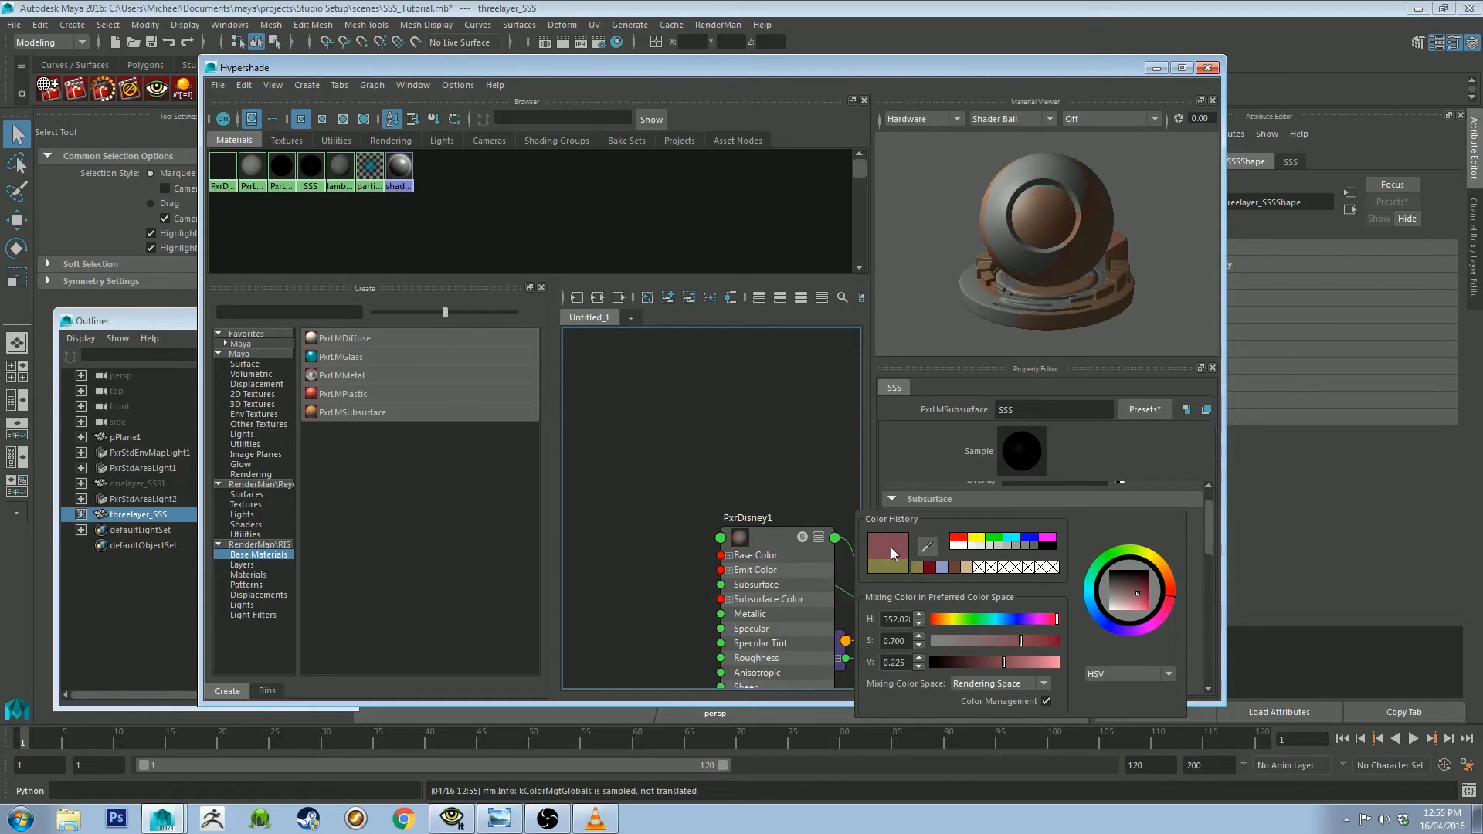
Review the SSS material's Near, Mid and Far Color settings in the Subsurface section.
{"action": "left_click_drag", "start_coordinate": [1201, 511], "coordinate": [1208, 535]}
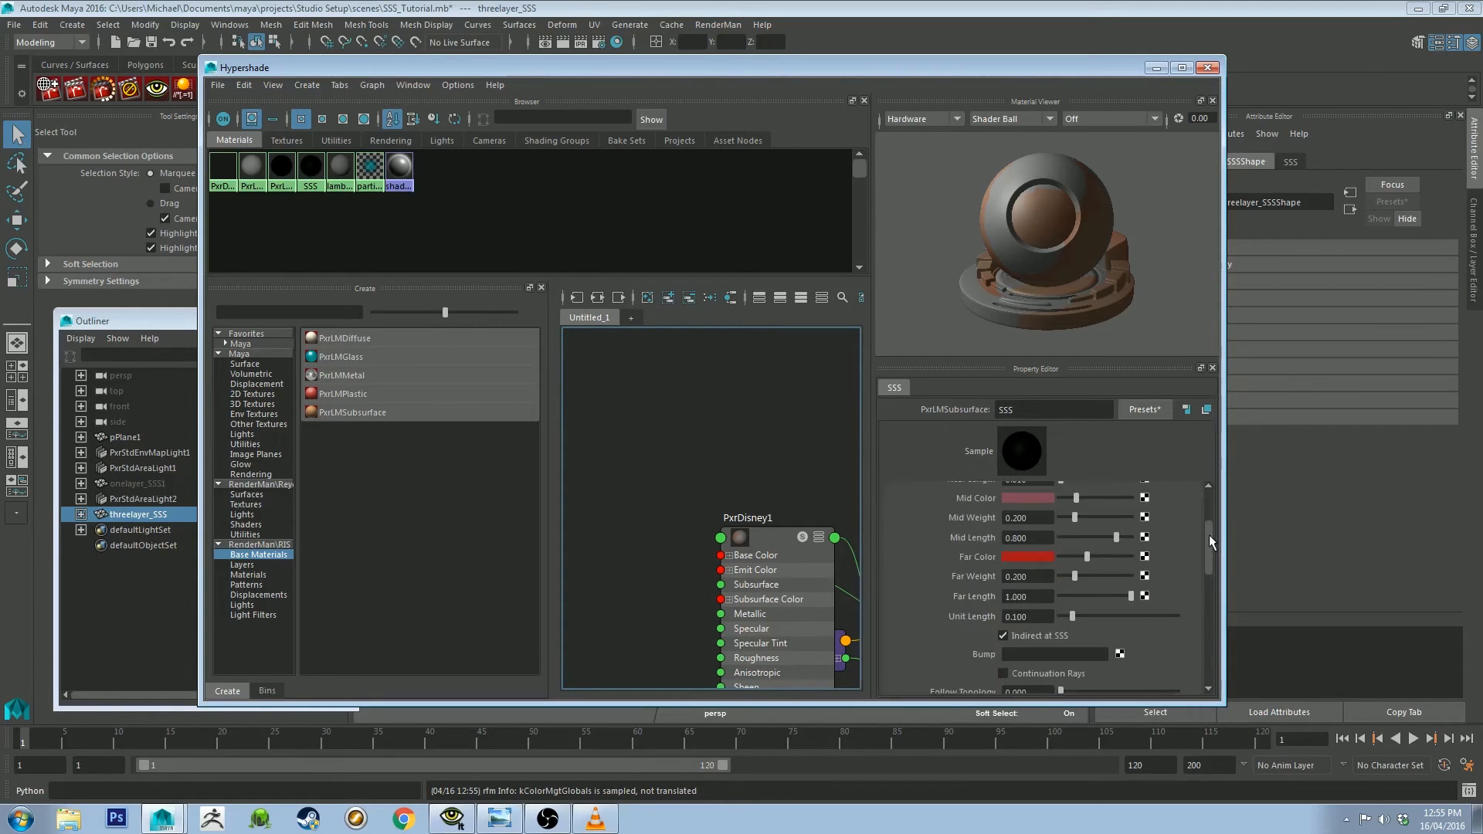
{"action": "left_click", "coordinate": [1045, 554]}
{"action": "left_click_drag", "start_coordinate": [1209, 529], "coordinate": [1209, 511]}
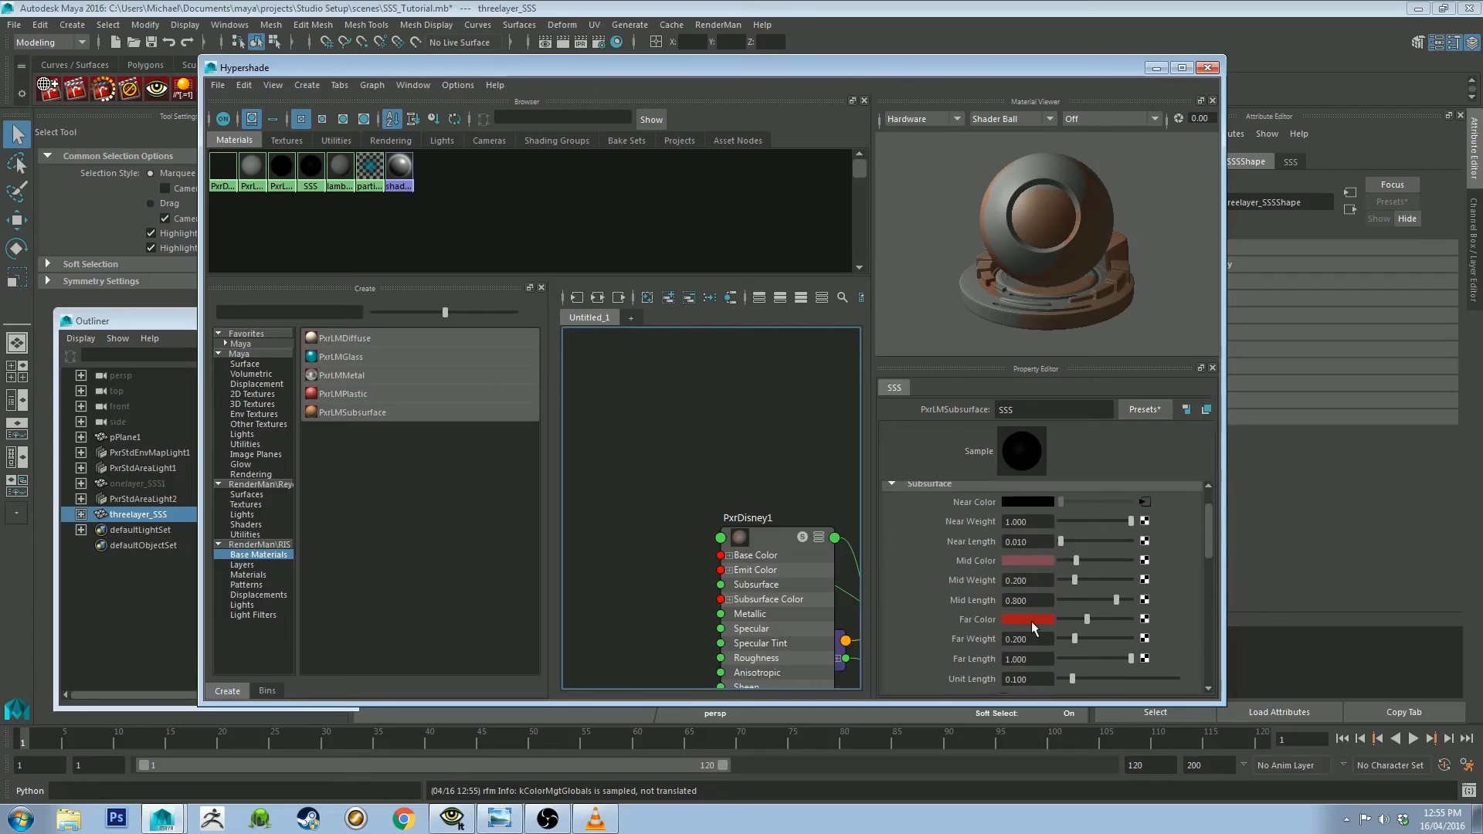
{"action": "left_click_drag", "start_coordinate": [1205, 510], "coordinate": [1211, 526]}
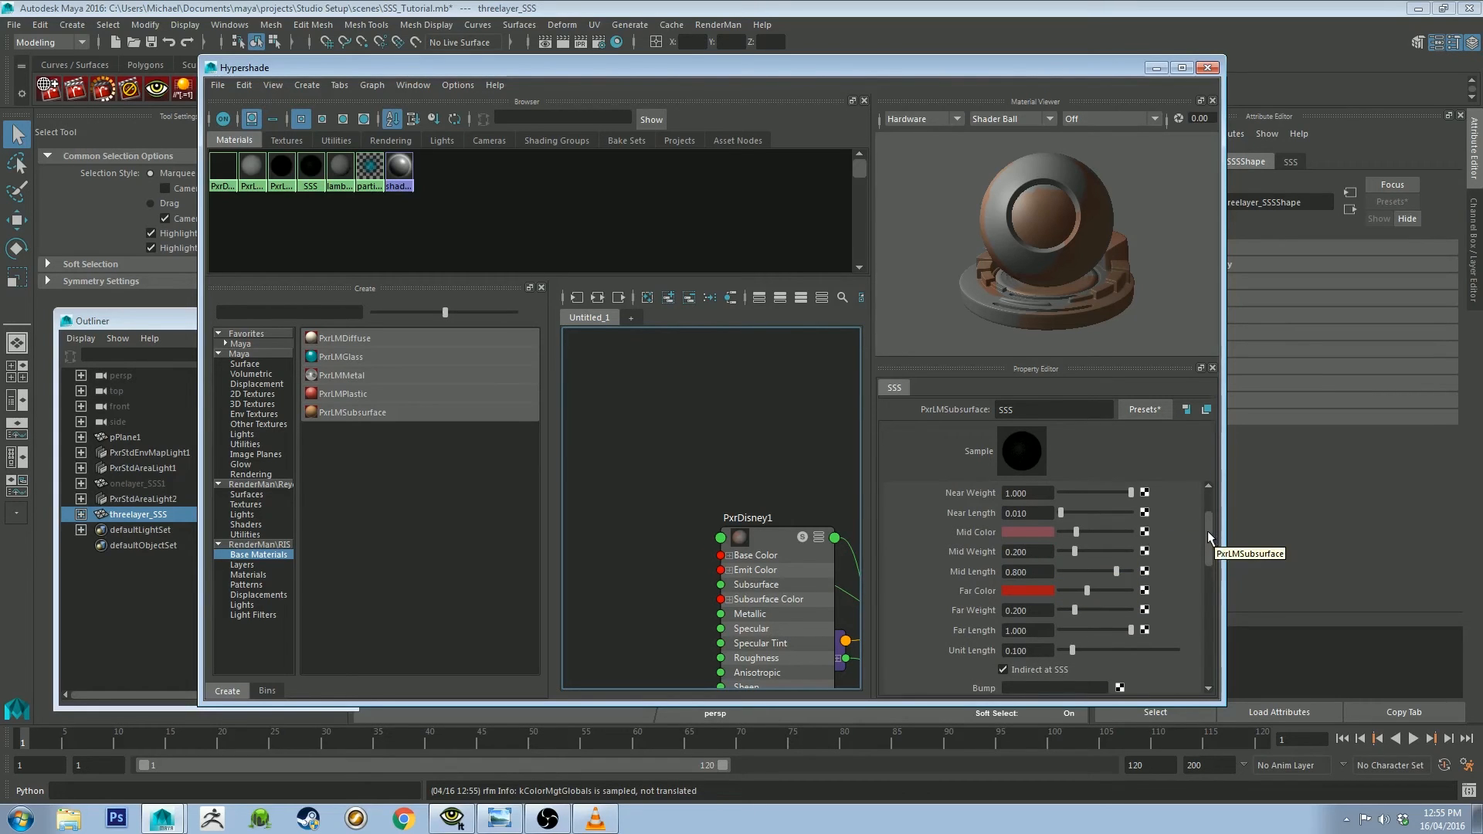
{"action": "left_click_drag", "start_coordinate": [1207, 531], "coordinate": [1212, 512]}
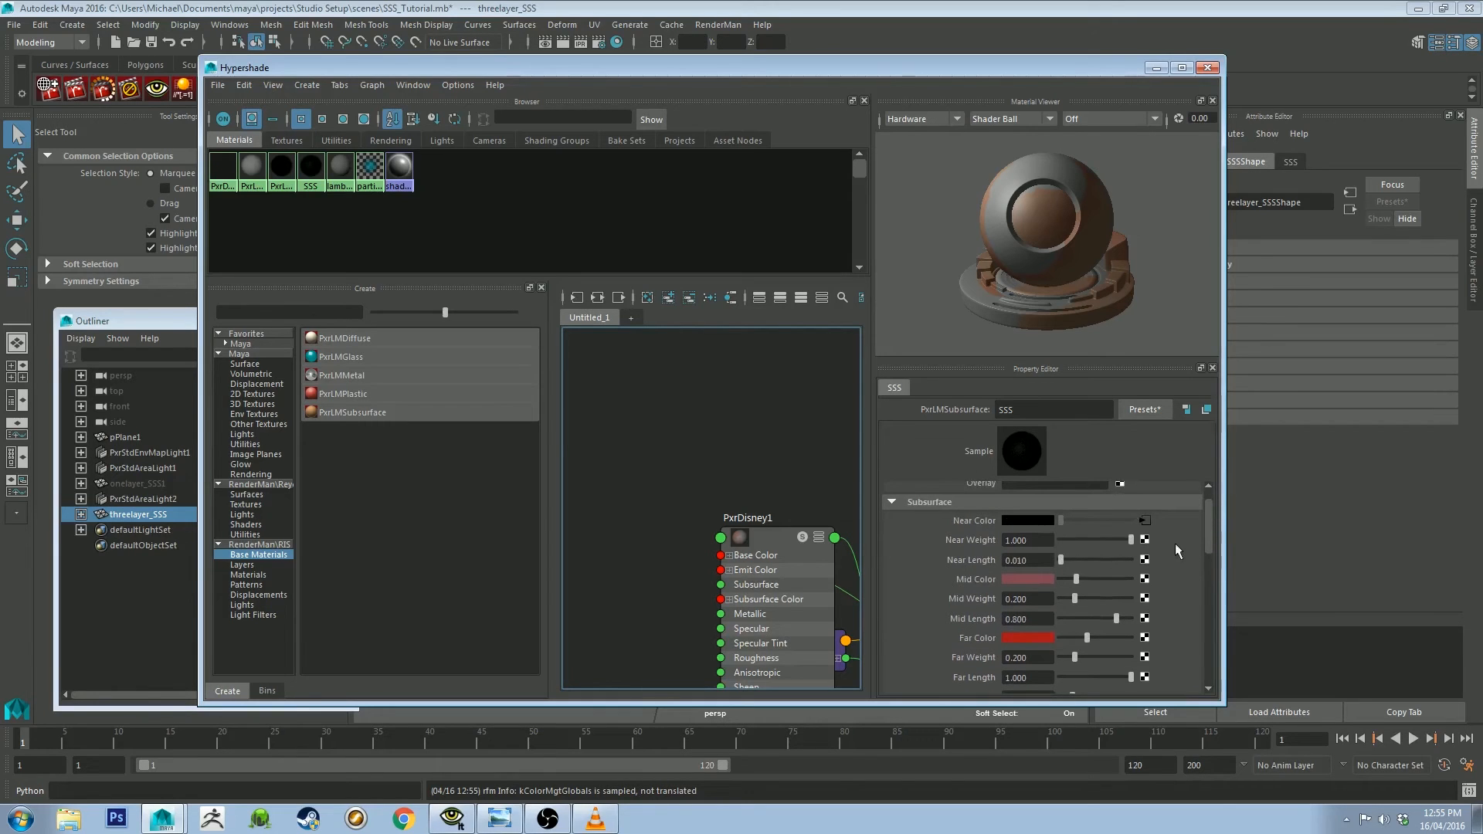
{"action": "left_click_drag", "start_coordinate": [1210, 527], "coordinate": [1211, 538]}
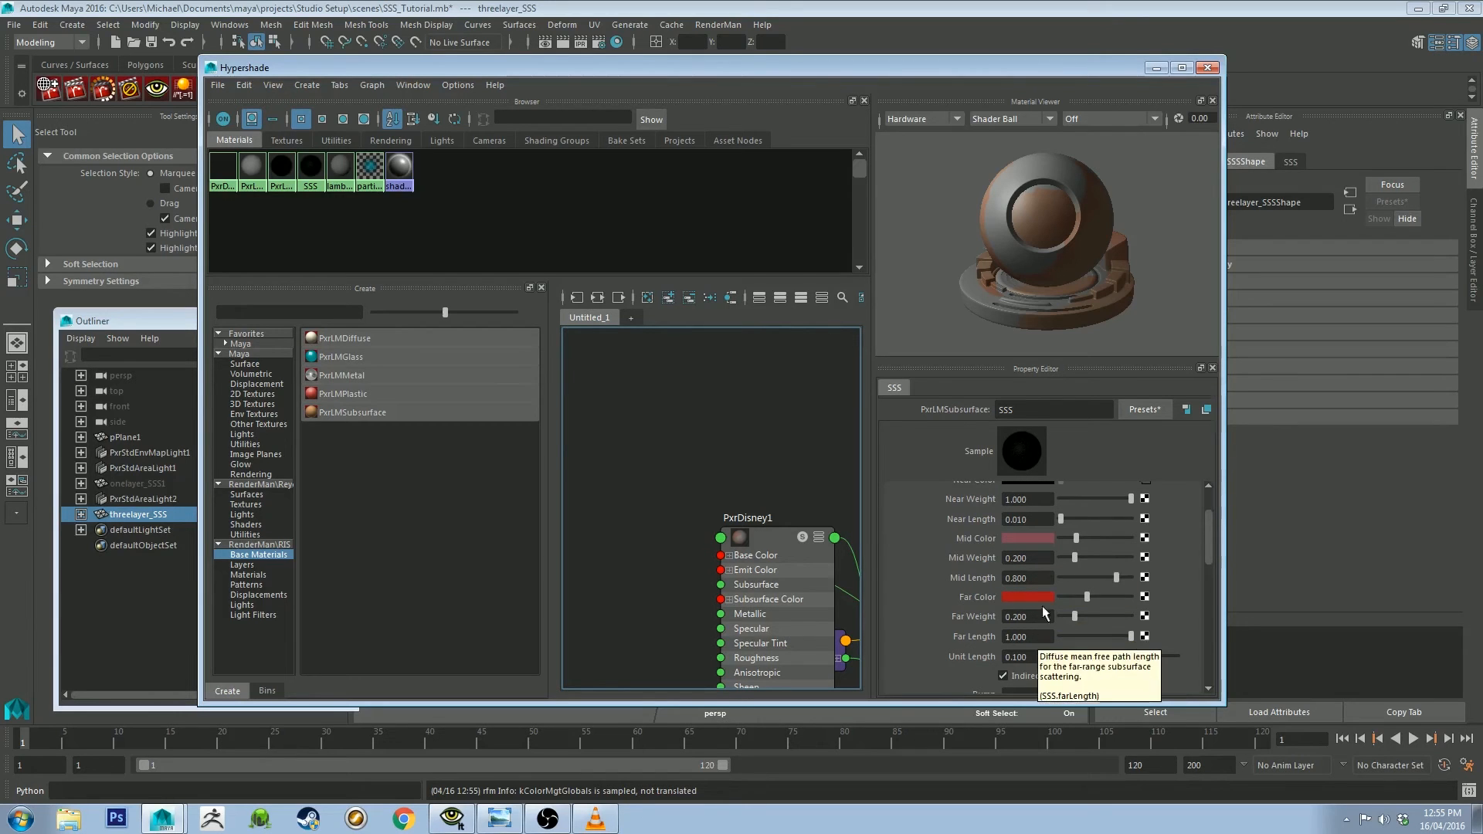
Examine the SSS material's weight and length settings for the near, mid and far layers.
{"action": "left_click", "coordinate": [1043, 560]}
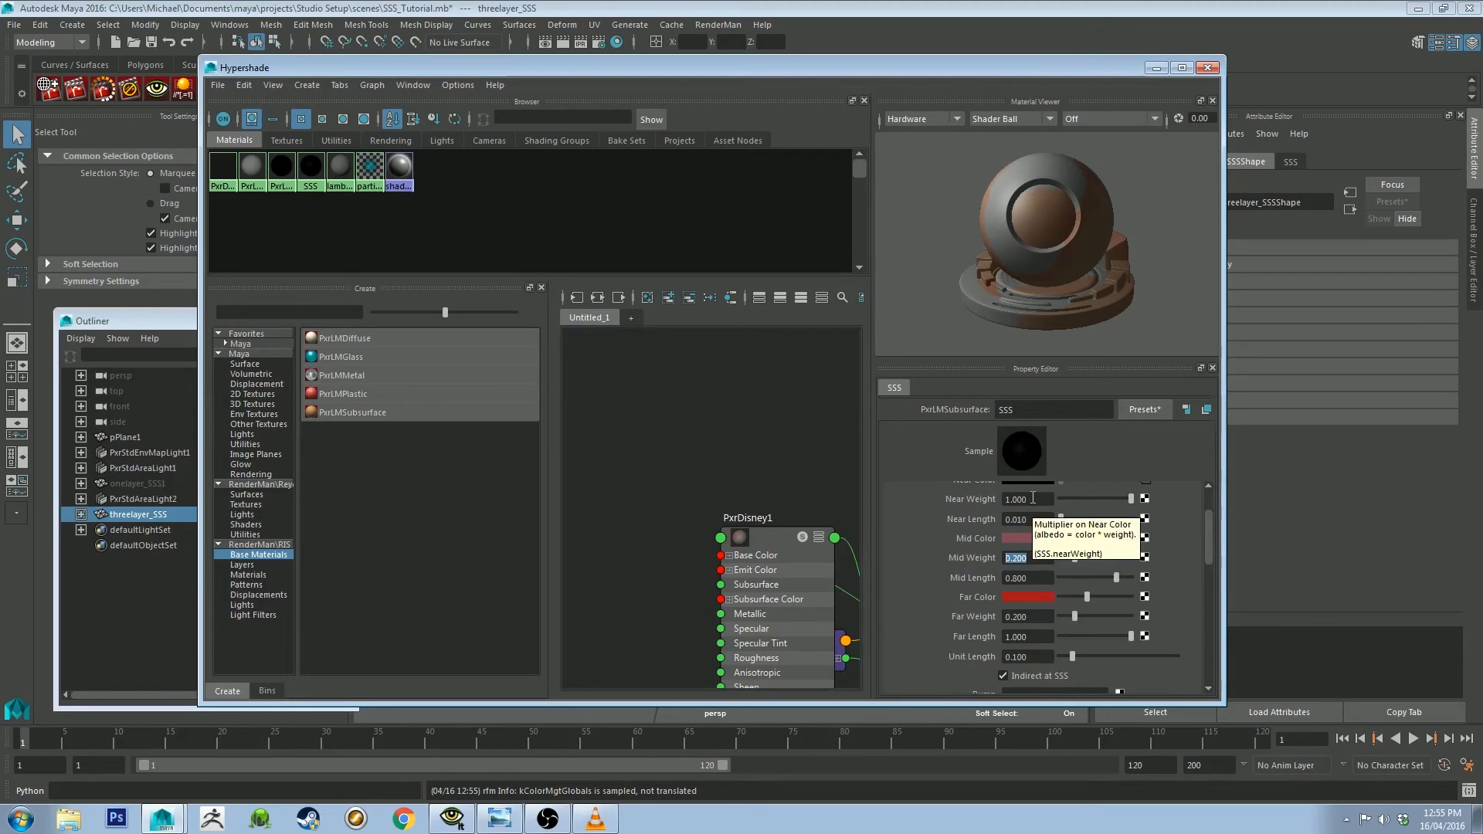
{"action": "left_click", "coordinate": [1037, 618]}
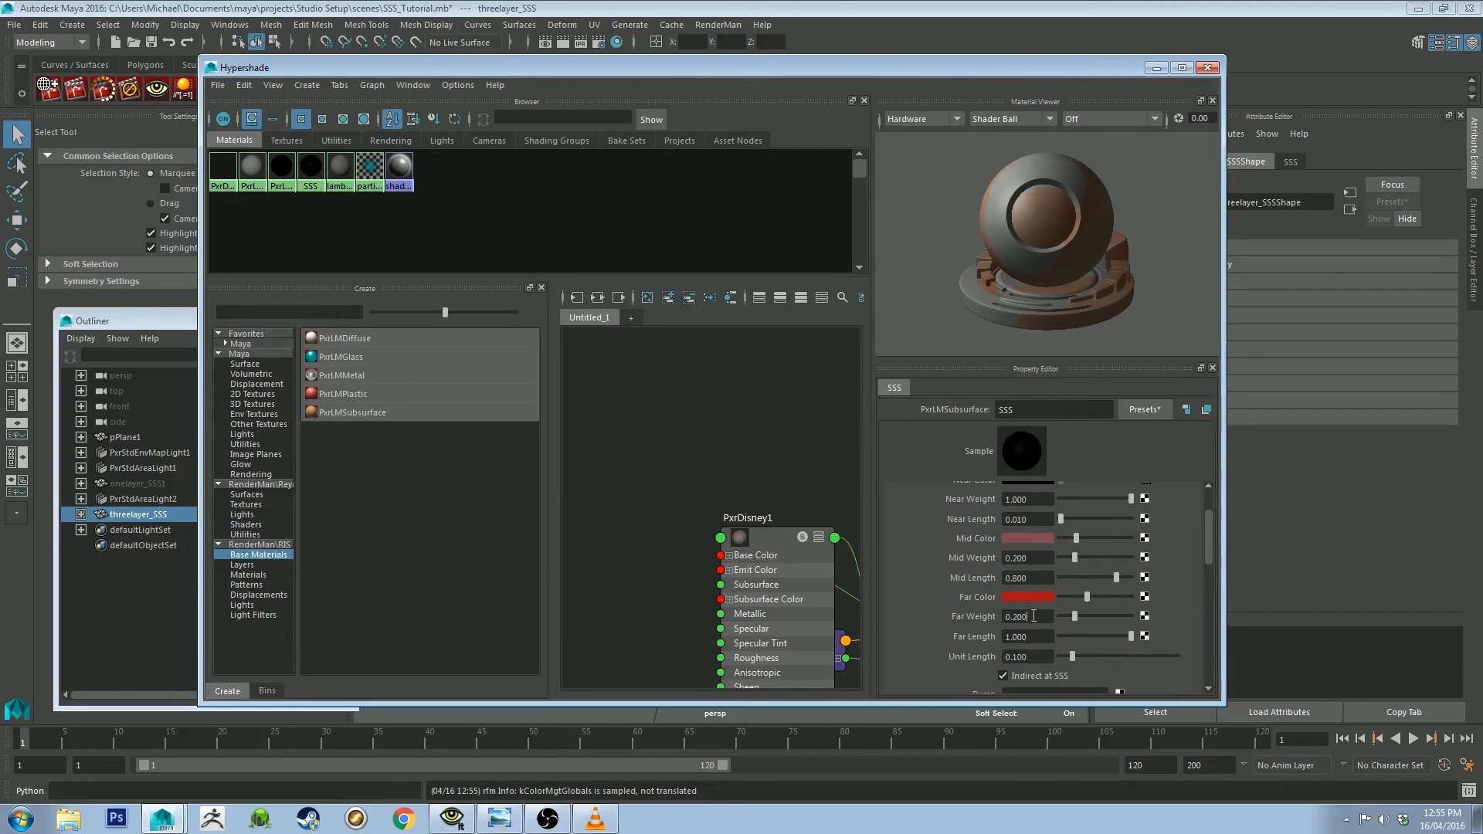
{"action": "left_click", "coordinate": [1020, 578]}
{"action": "left_click", "coordinate": [1039, 638]}
Inspect the SSS material's Unit Length, Indirect at SSS, Follow Topology and Specular settings.
{"action": "left_click_drag", "start_coordinate": [1210, 519], "coordinate": [1208, 527]}
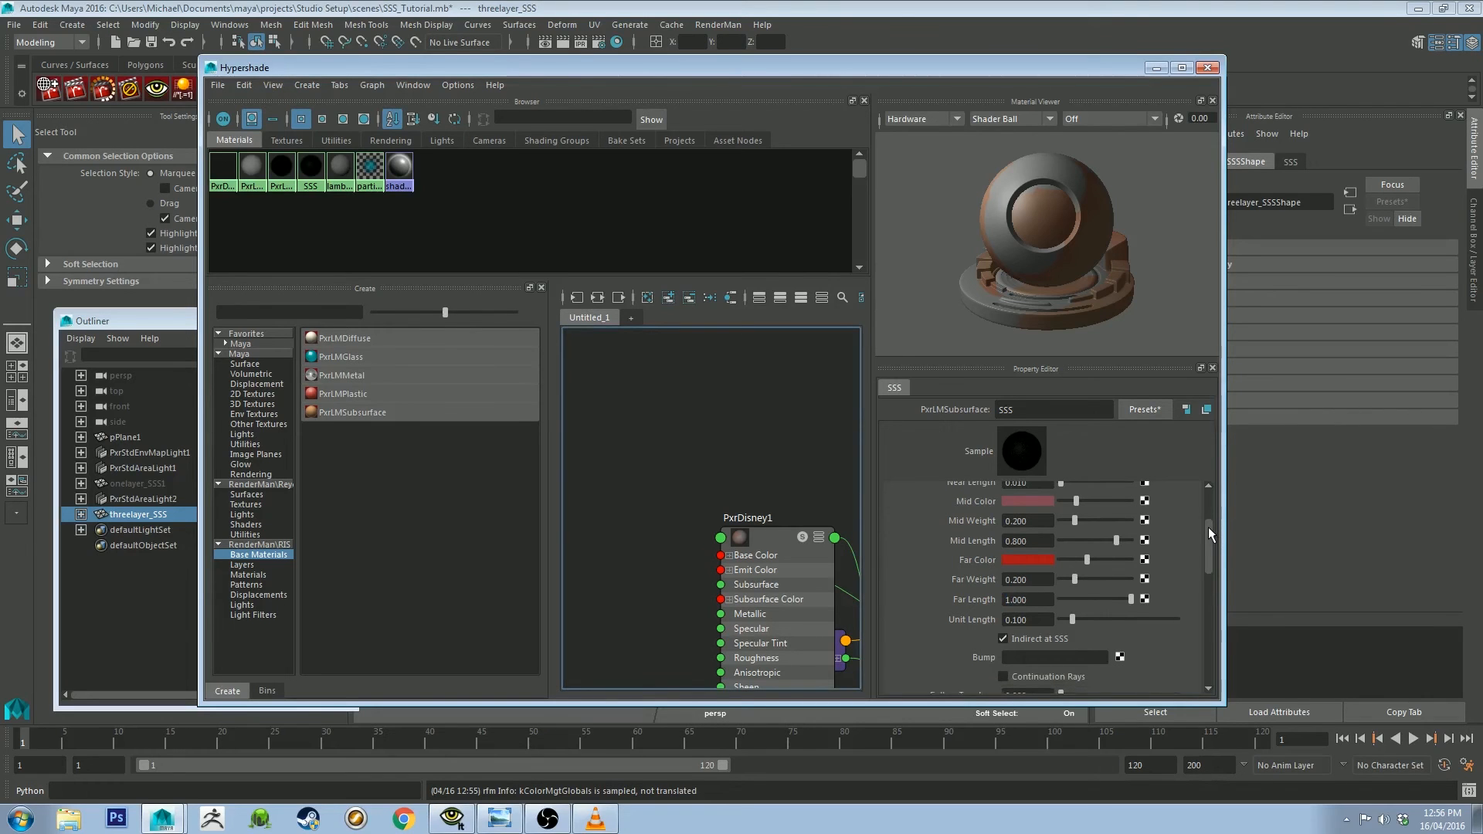
{"action": "left_click_drag", "start_coordinate": [1208, 533], "coordinate": [1211, 540]}
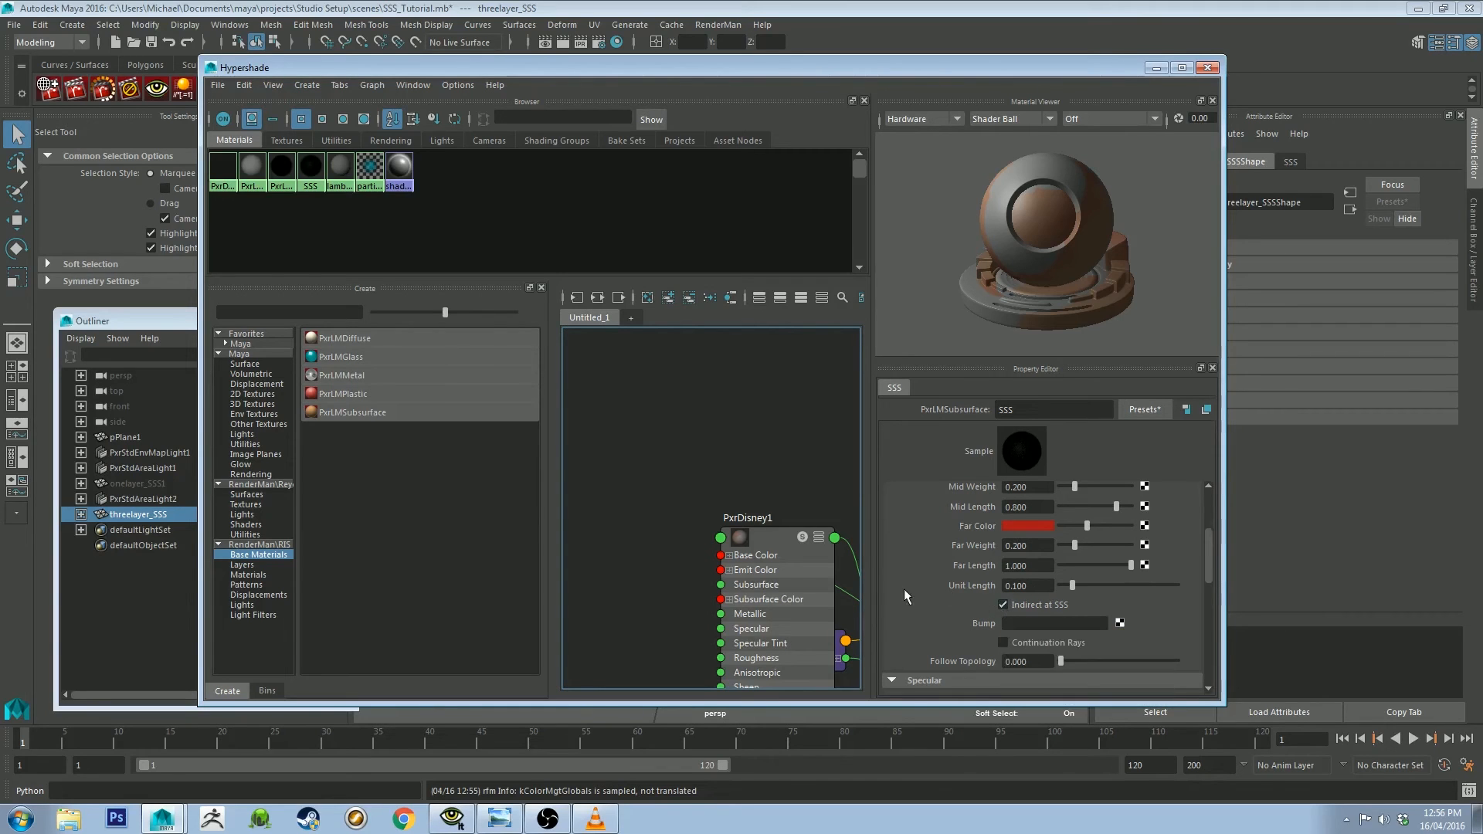
{"action": "left_click", "coordinate": [1003, 604]}
{"action": "left_click_drag", "start_coordinate": [1211, 526], "coordinate": [1206, 571]}
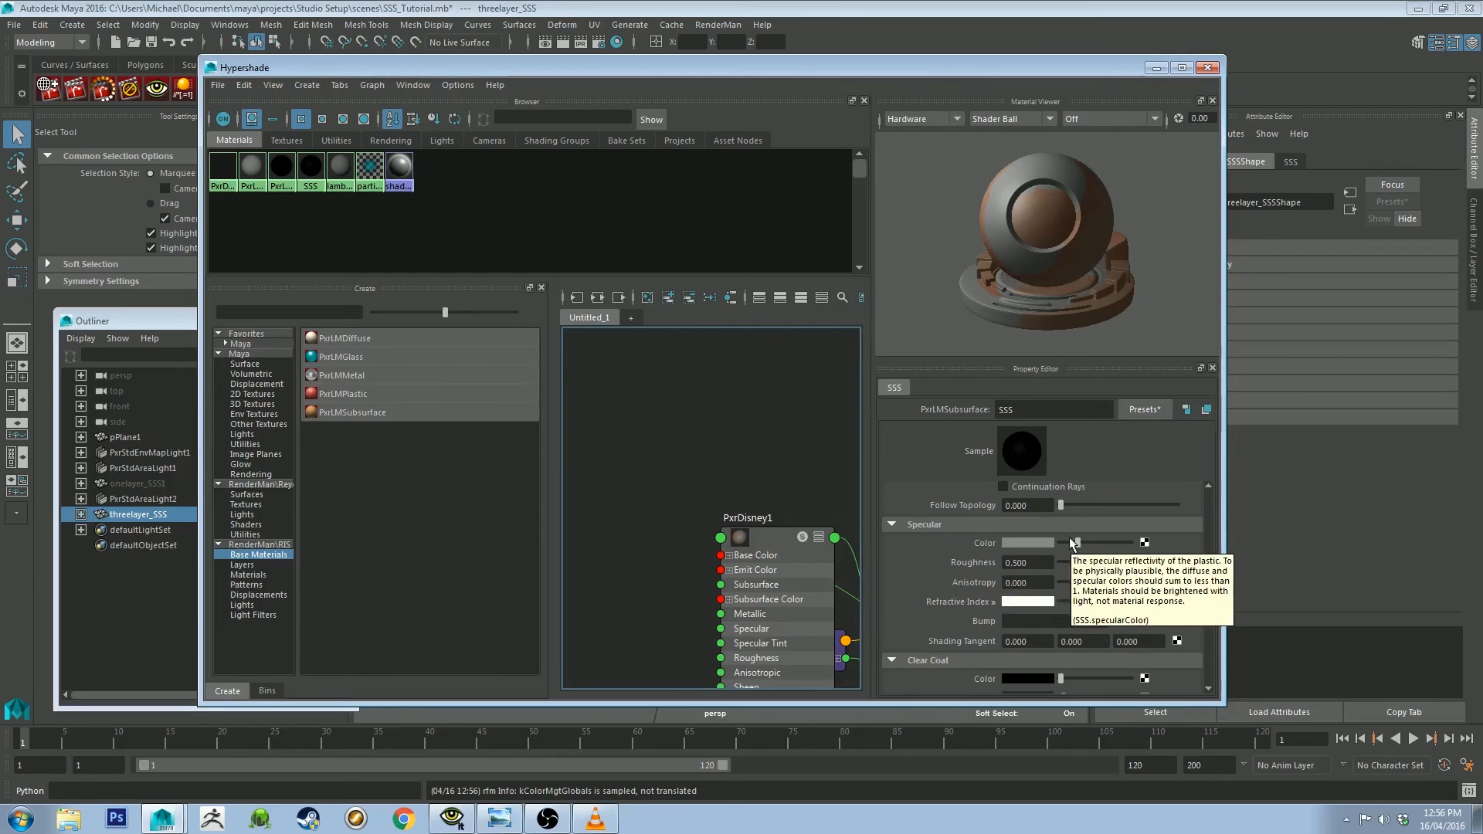
{"action": "double_click", "coordinate": [1028, 563]}
{"action": "left_click", "coordinate": [935, 550]}
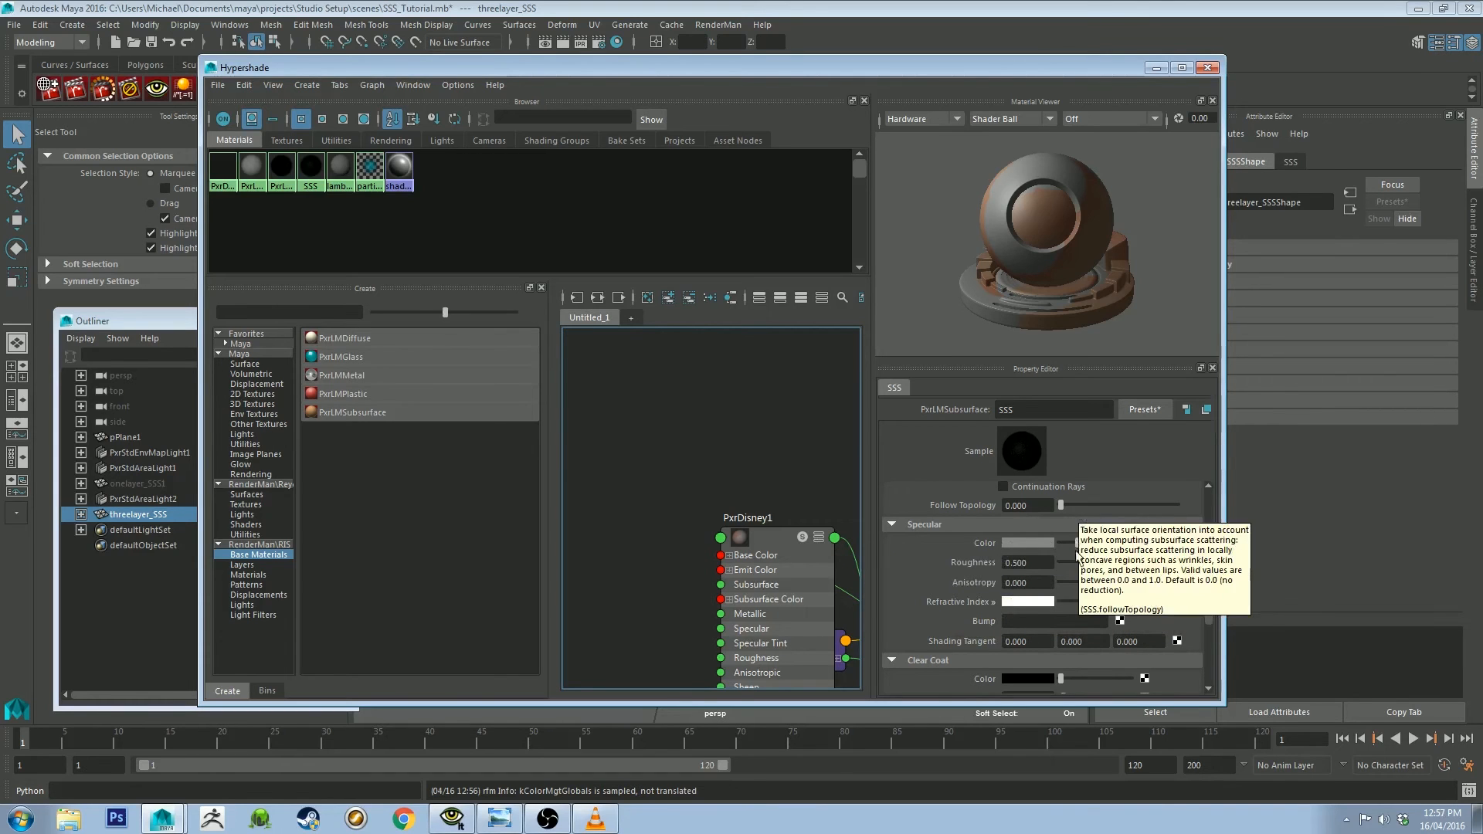
Try the SSS material's specular Color at white and return it to mid grey.
{"action": "left_click_drag", "start_coordinate": [1075, 543], "coordinate": [1139, 550]}
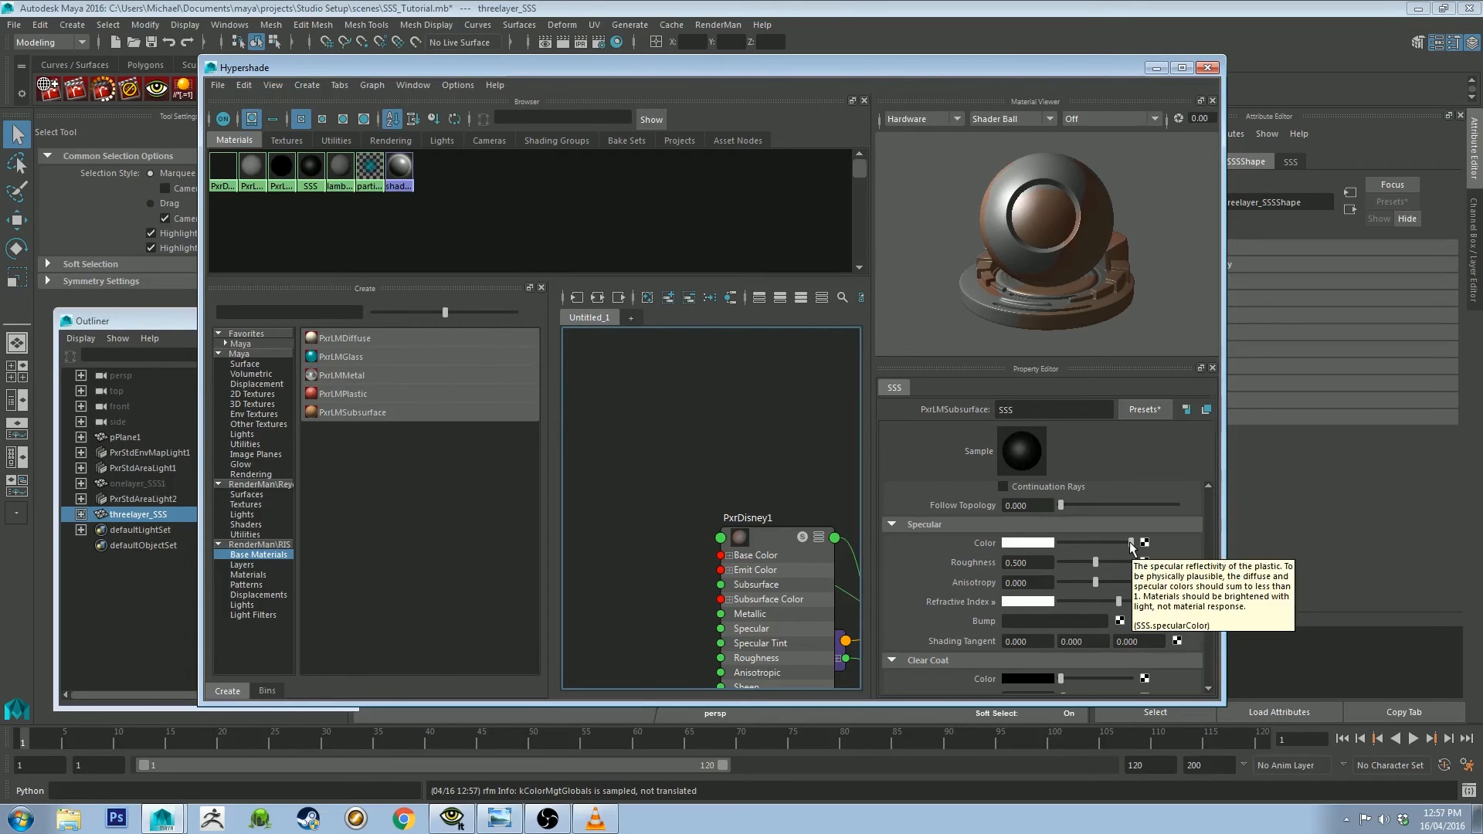
{"action": "left_click_drag", "start_coordinate": [1131, 544], "coordinate": [1078, 551]}
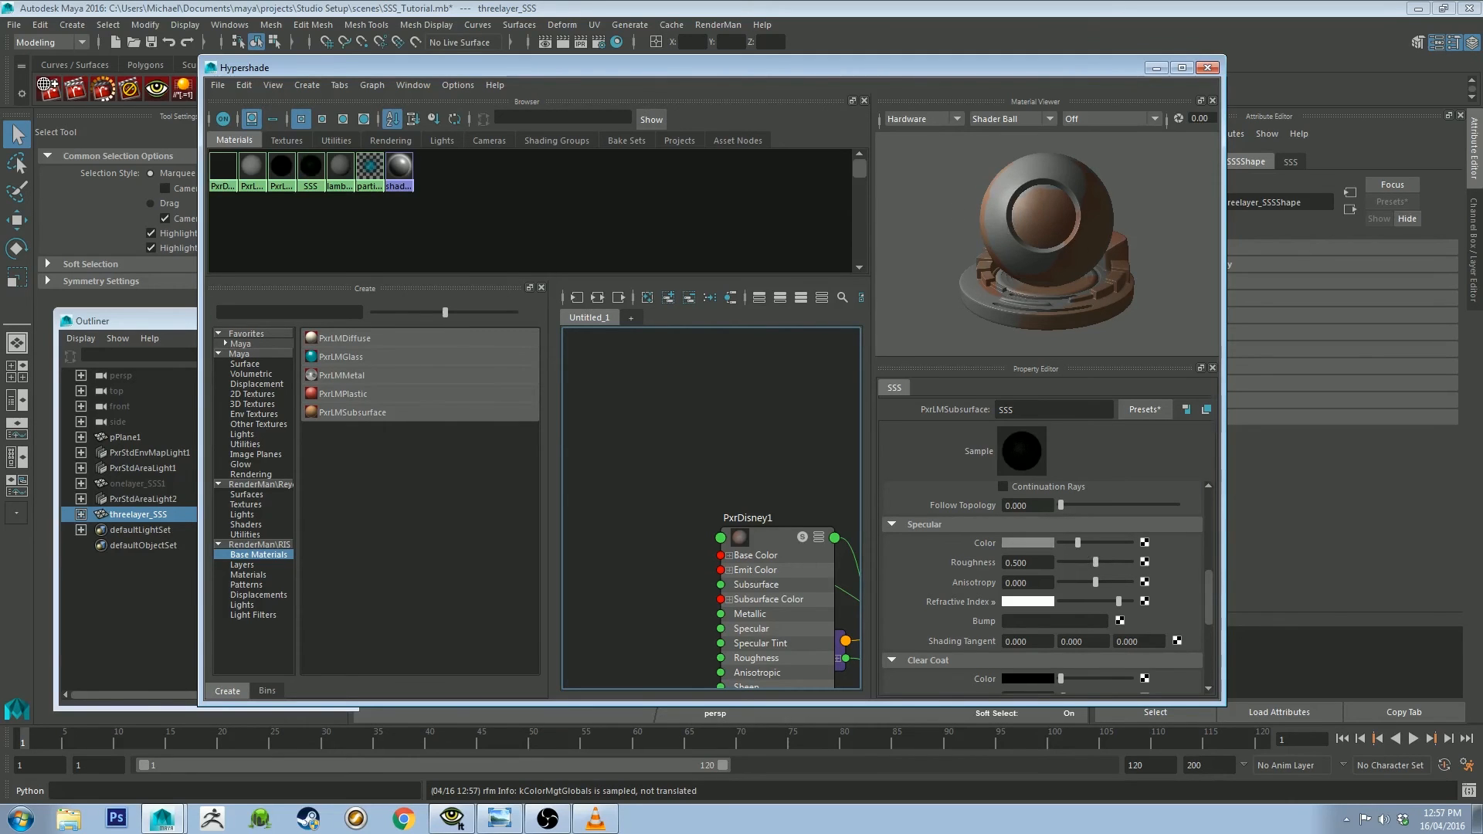
Bring the render window back over the Hypershade to examine the first catalogued head render.
{"action": "left_click_drag", "start_coordinate": [1482, 92], "coordinate": [502, 84]}
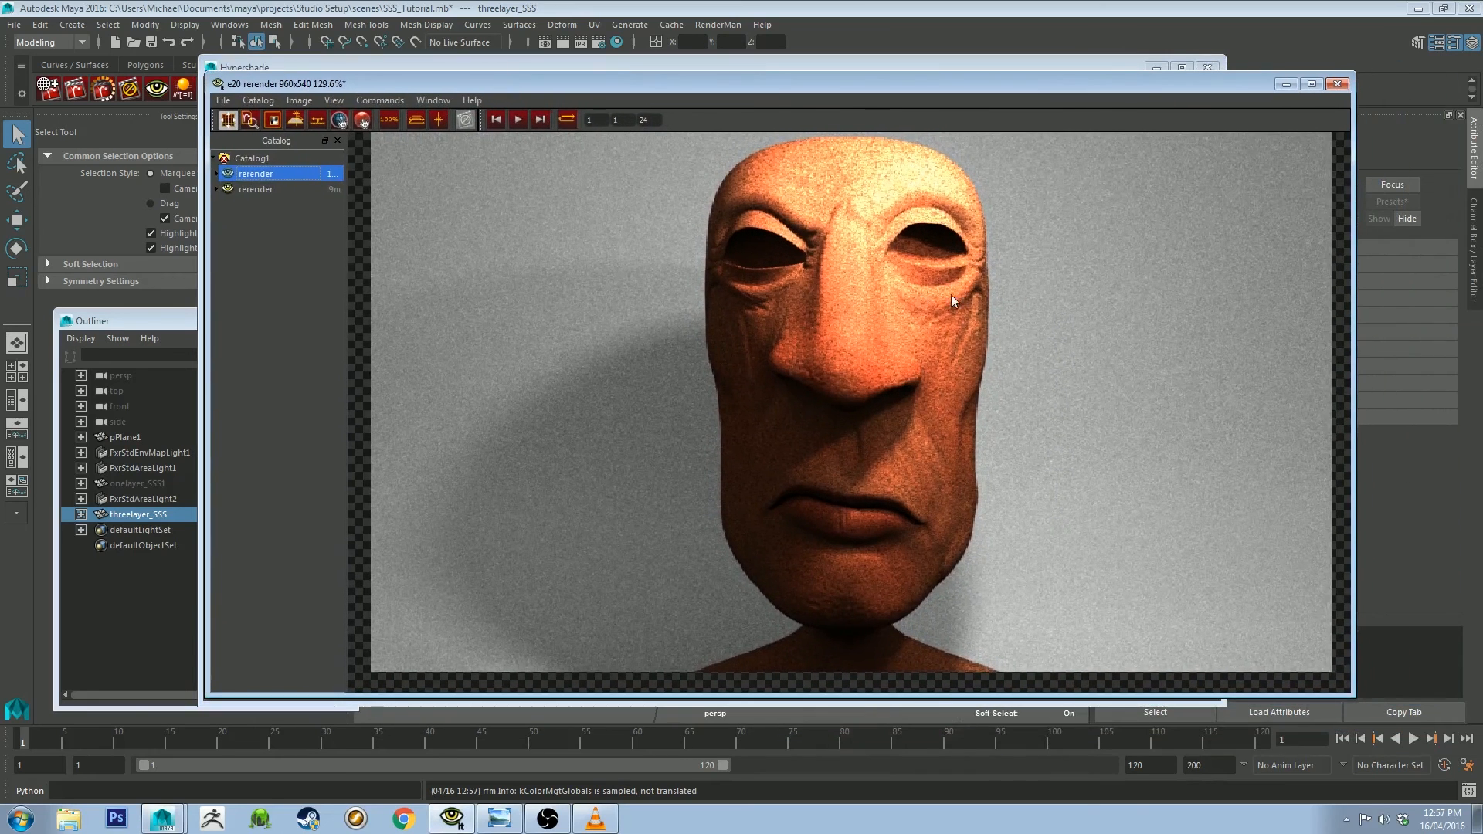